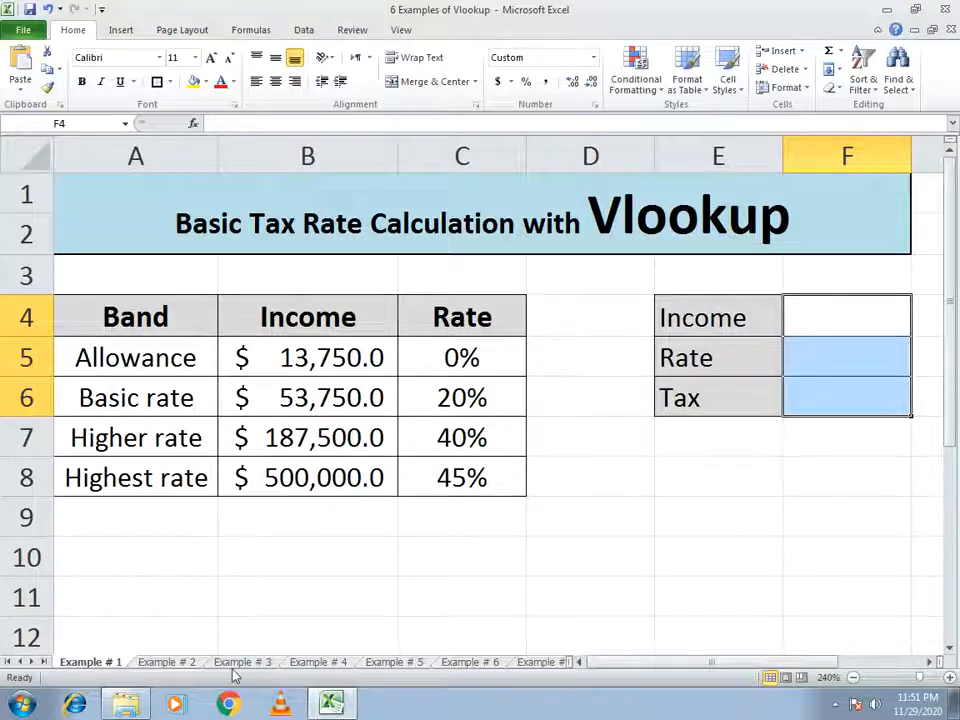
# Step: Look through the example sheets up to Example # 7, and return to the Example # 1 tax rate sheet
pyautogui.click(185, 663)
pyautogui.click(228, 663)
pyautogui.click(325, 663)
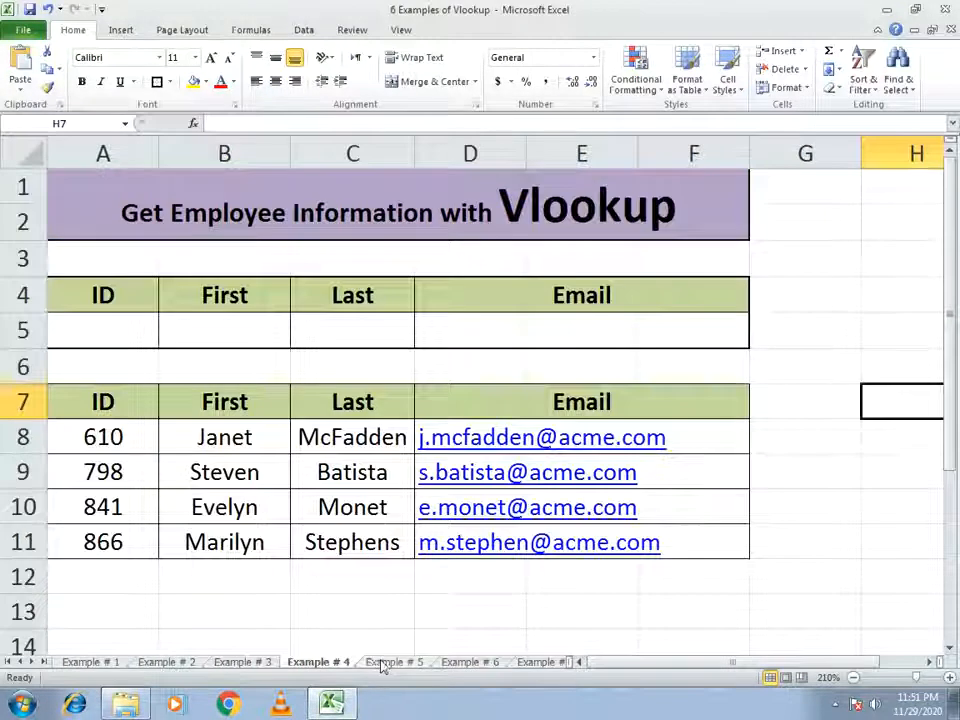
pyautogui.click(392, 663)
pyautogui.click(465, 663)
pyautogui.click(527, 663)
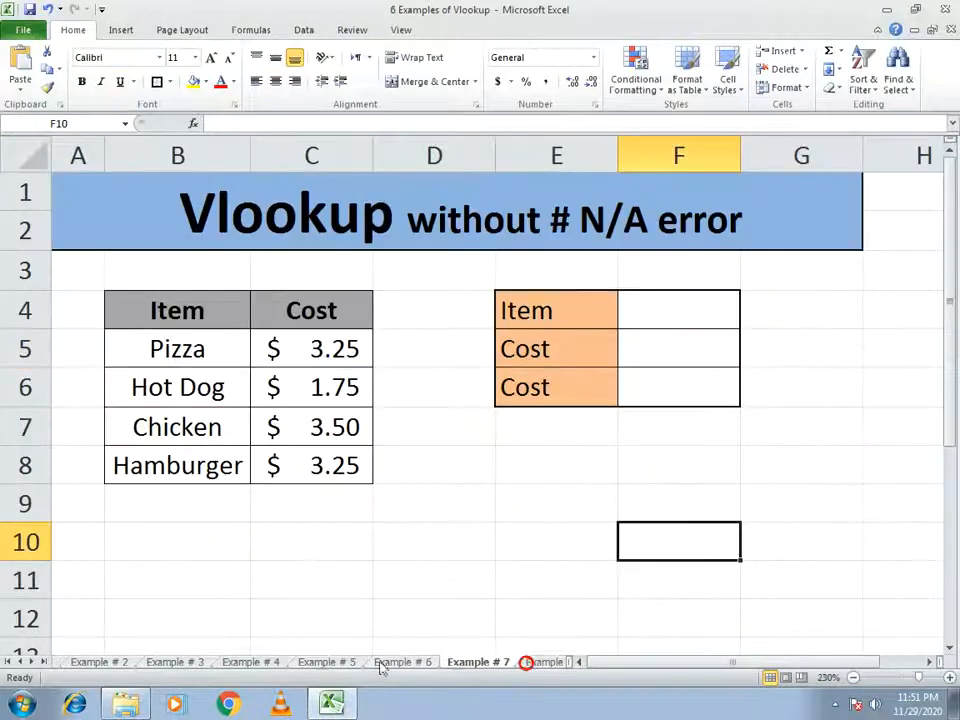
pyautogui.click(78, 663)
pyautogui.click(20, 663)
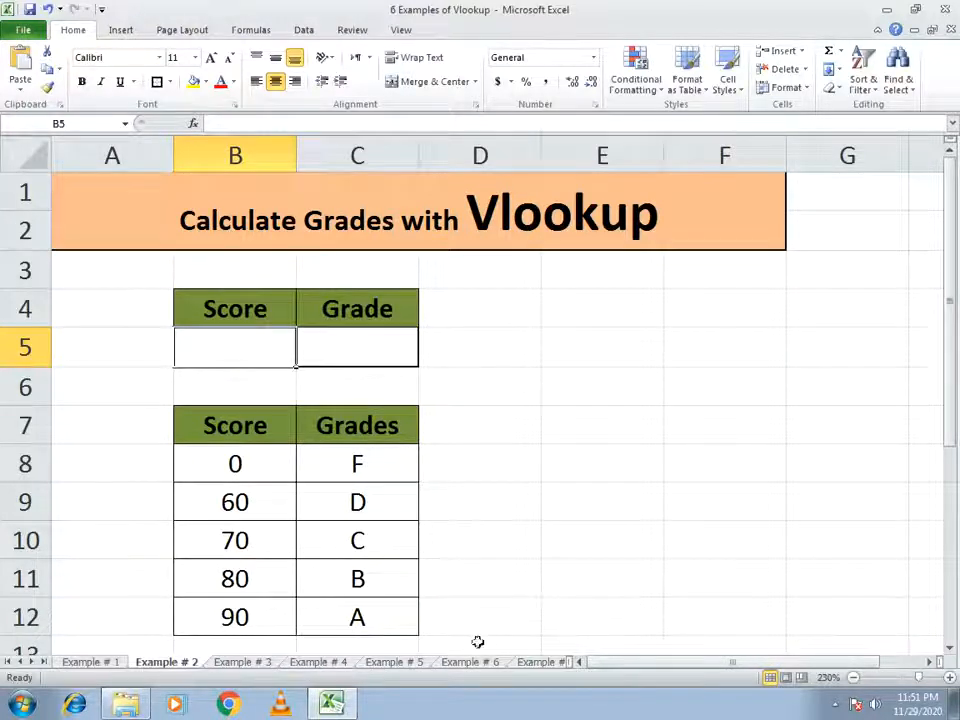
pyautogui.click(116, 663)
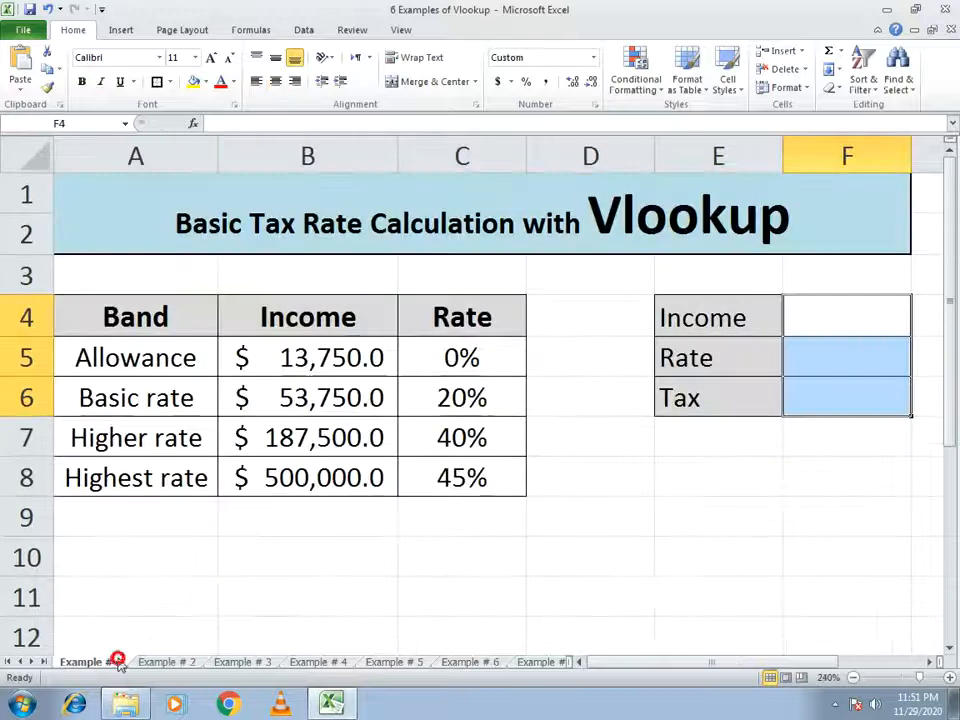
pyautogui.click(491, 544)
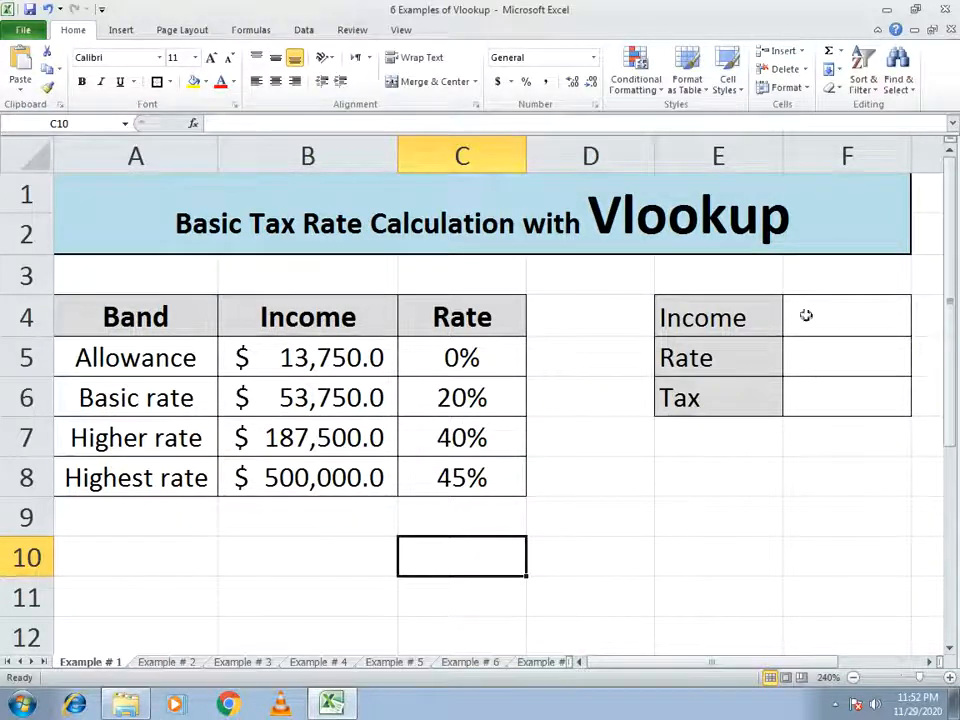
# Step: Begin a VLOOKUP formula in the Rate cell F5 with the income cell F4 as the lookup value
pyautogui.click(815, 365)
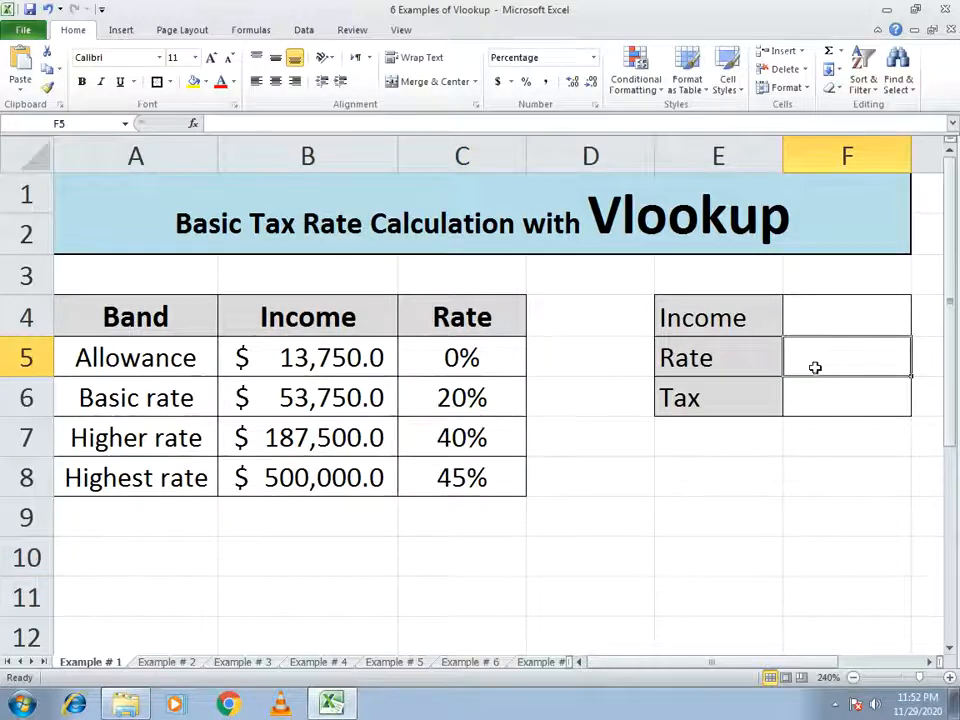
pyautogui.write('=vlokk')
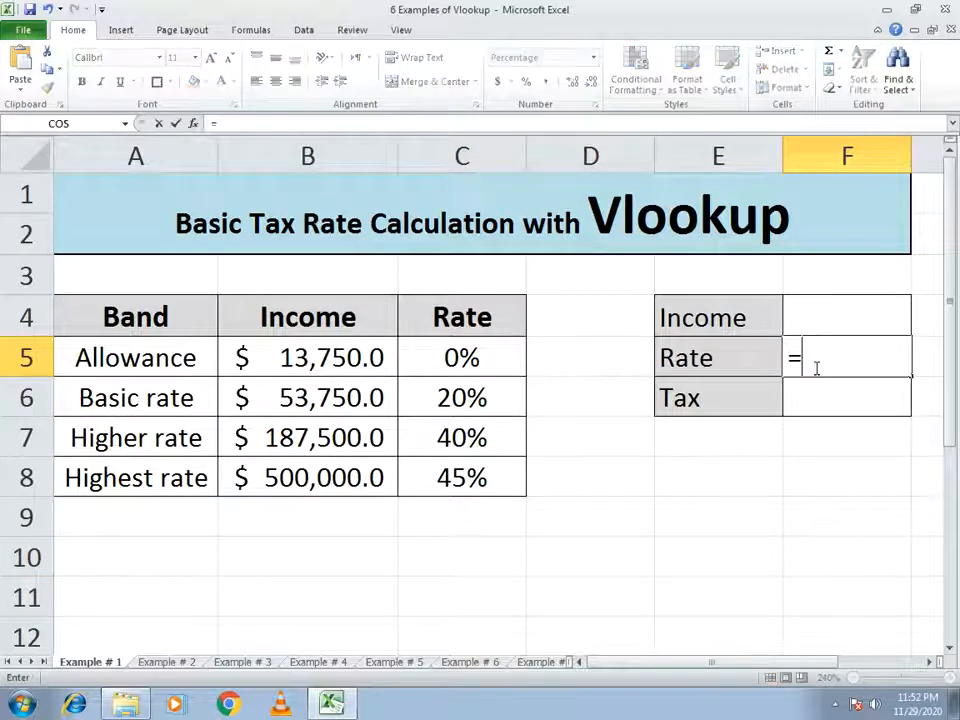
pyautogui.press('BackSpace')
pyautogui.press('BackSpace')
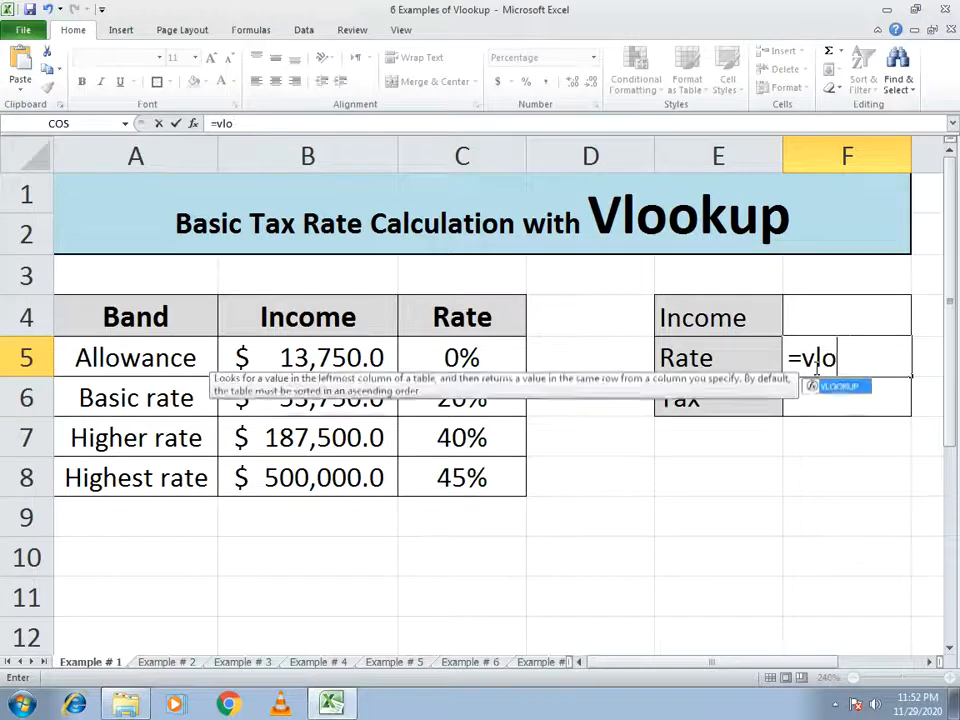
pyautogui.write('okup(')
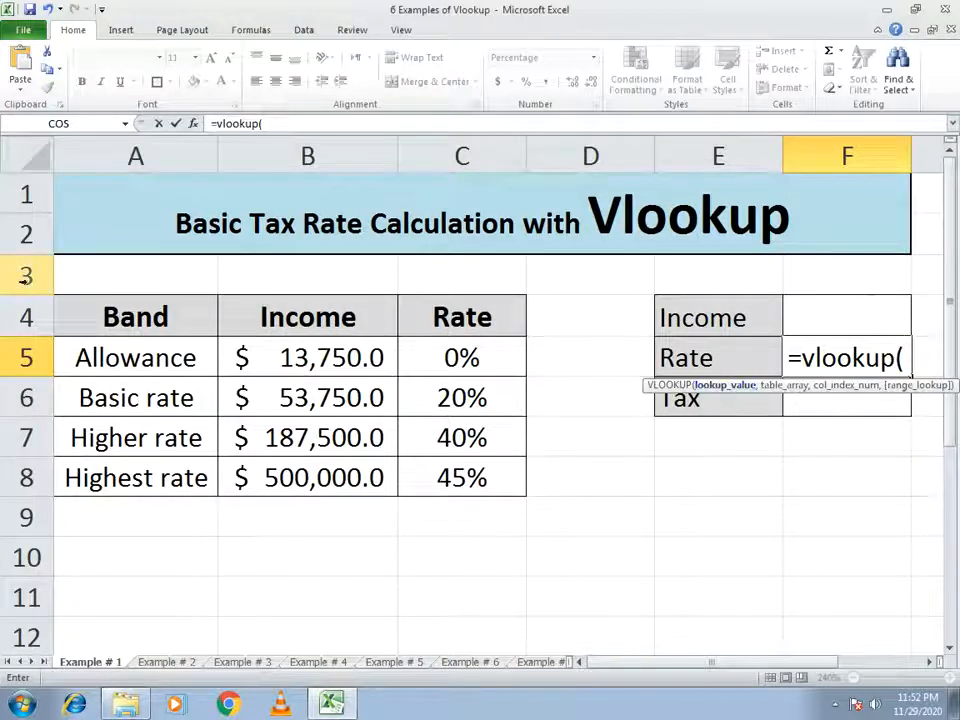
pyautogui.click(856, 315)
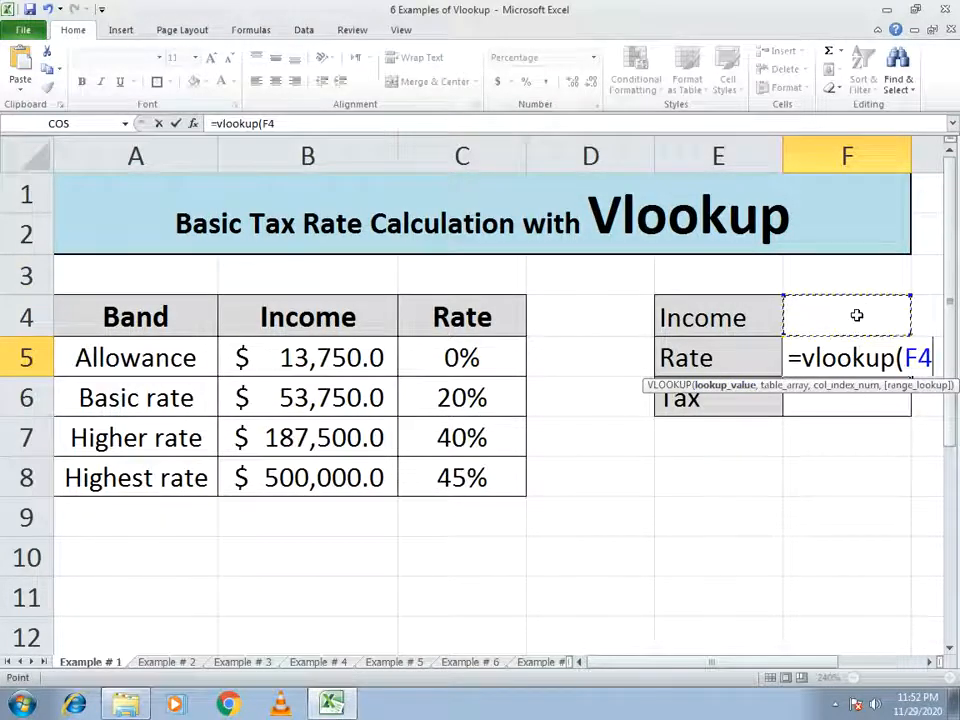
pyautogui.write(',')
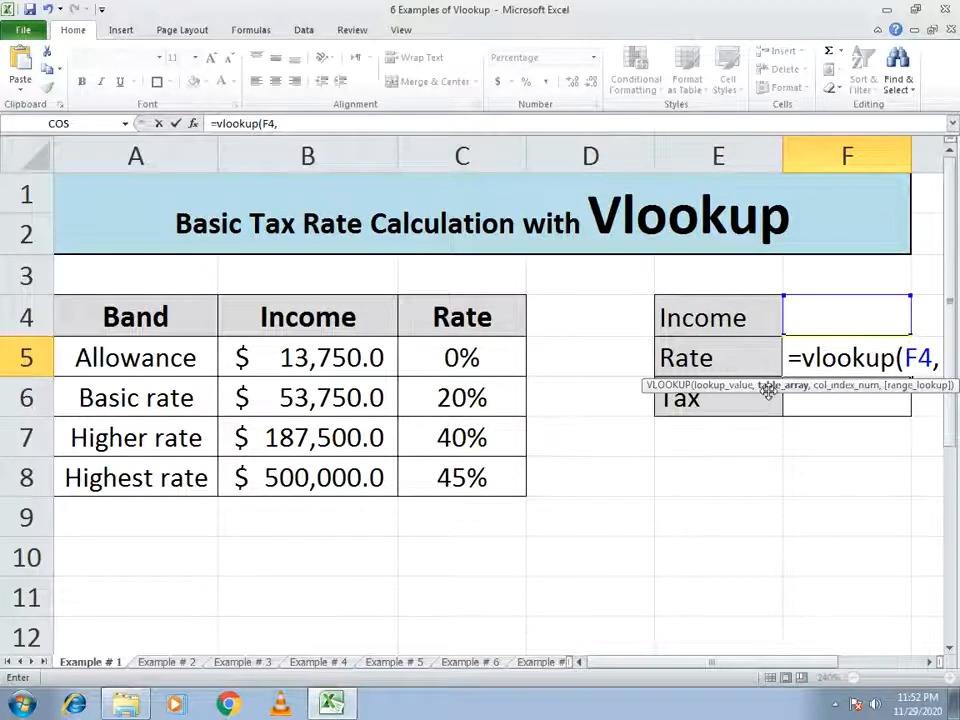
# Step: Complete the F5 formula with table range B4:C8, column index 2 and approximate match 1
pyautogui.moveTo(266, 315); pyautogui.dragTo(407, 465)
pyautogui.write(',')
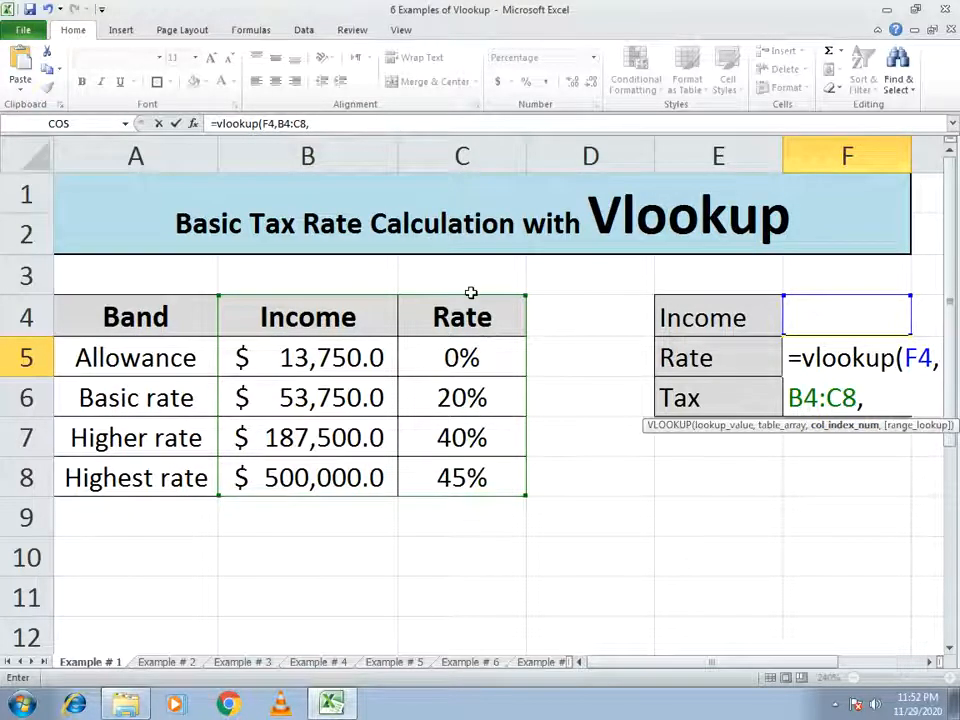
pyautogui.write('2')
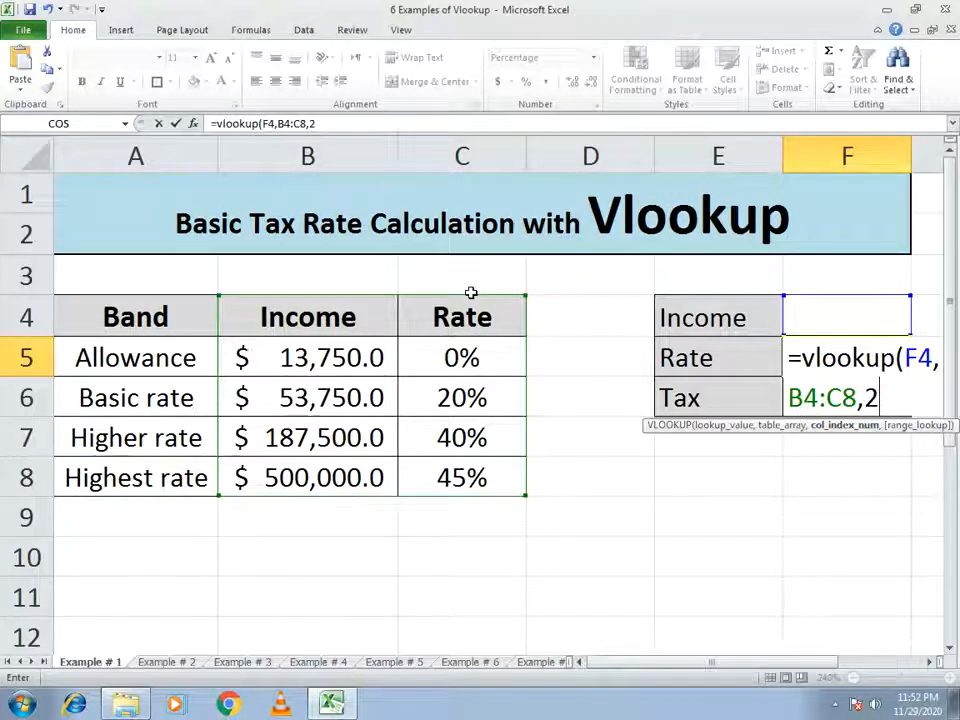
pyautogui.write(',')
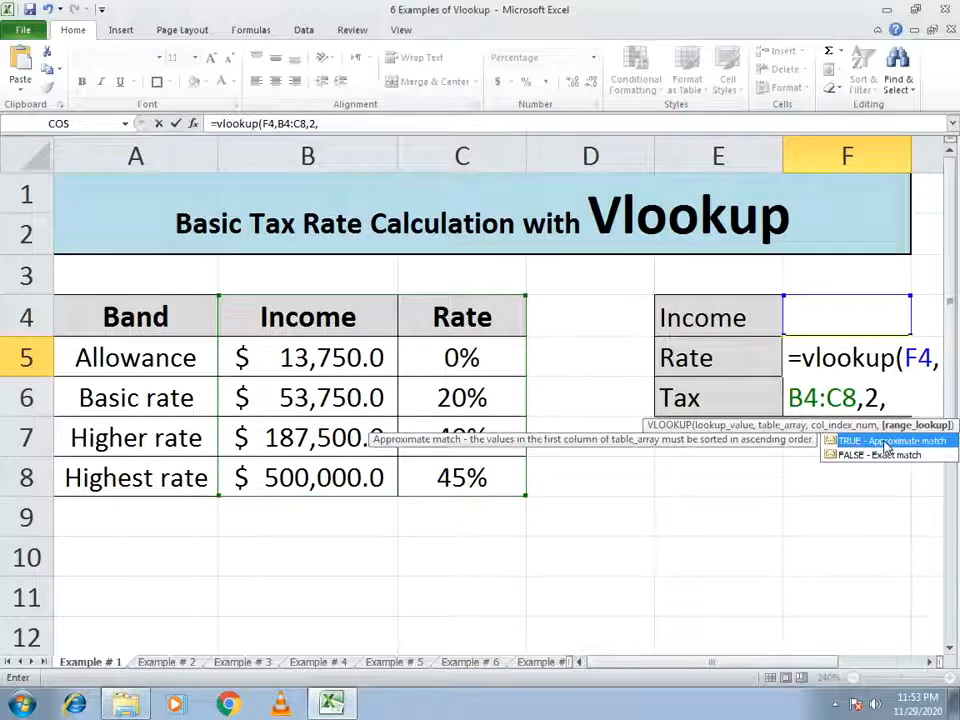
pyautogui.write('1')
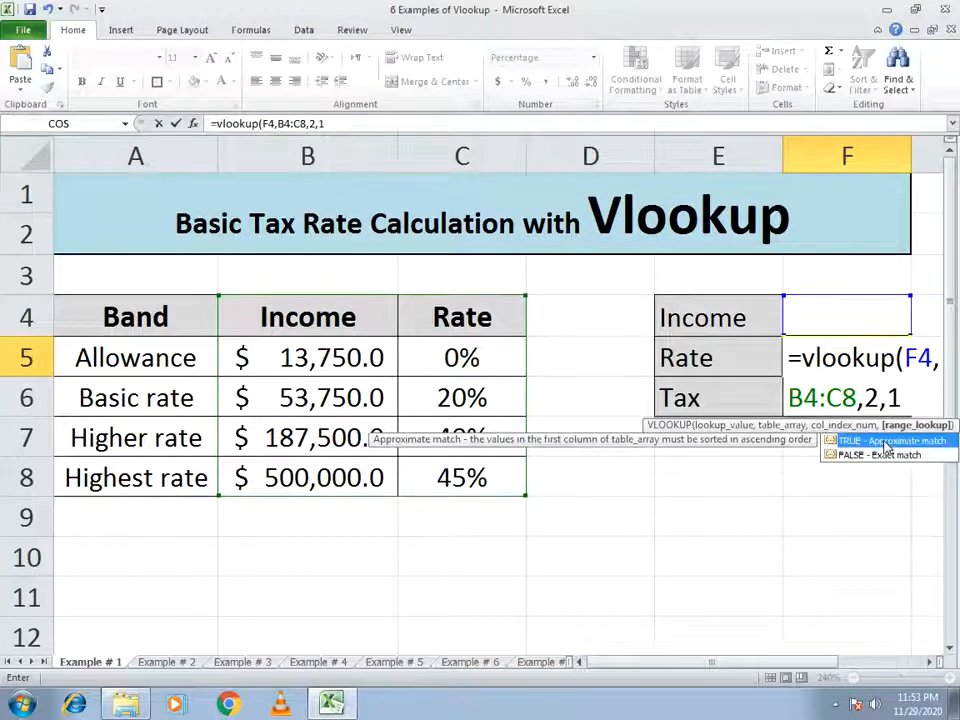
pyautogui.write(')')
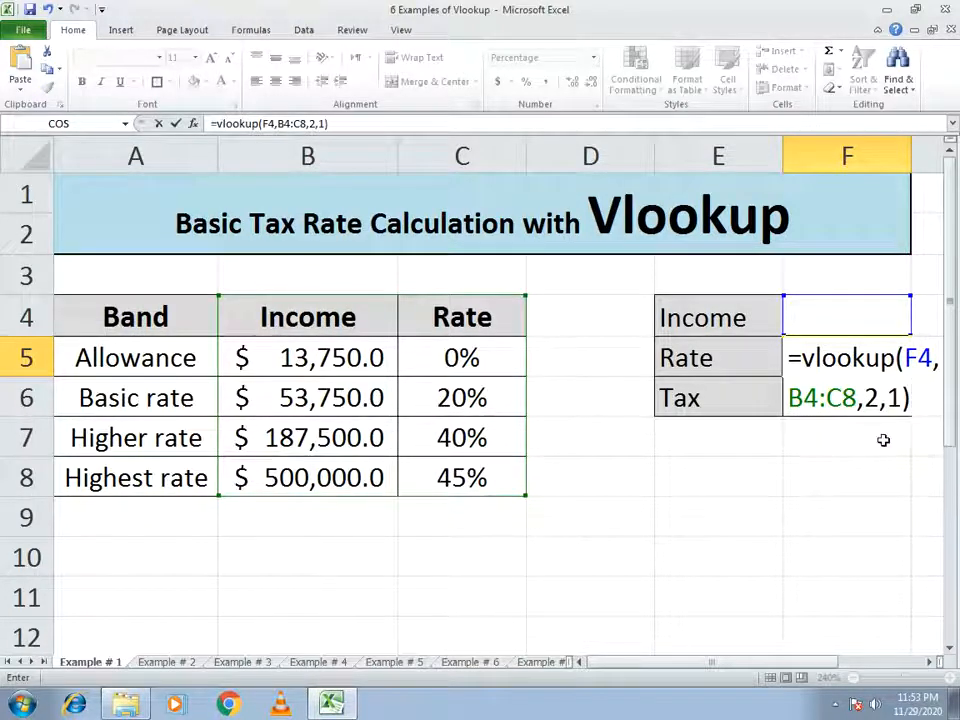
pyautogui.press('Return')
pyautogui.press('Up')
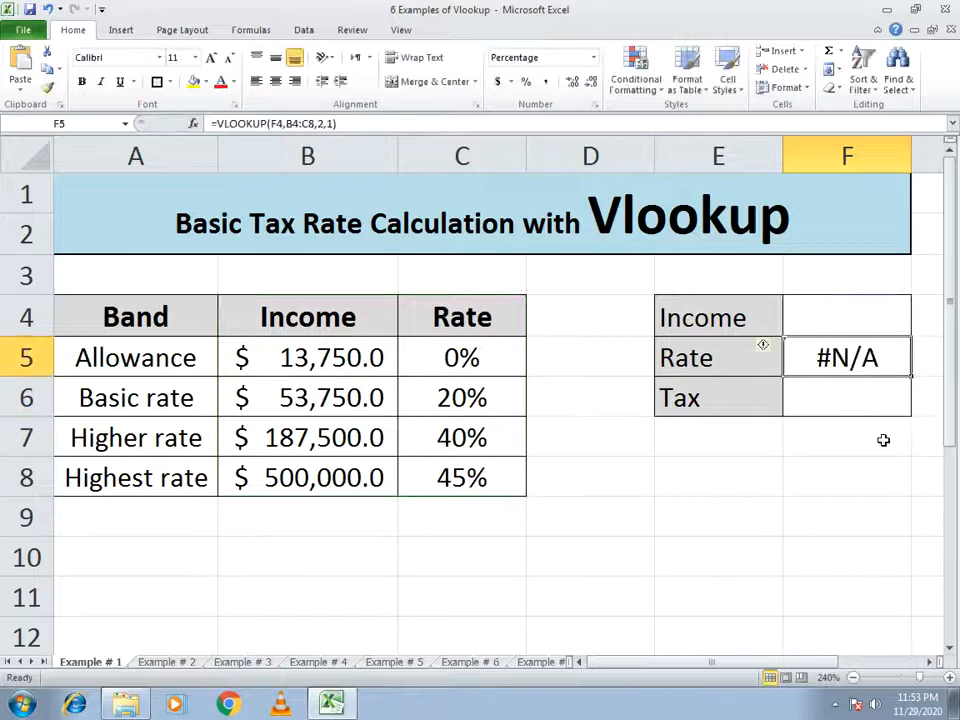
# Step: Enter 14,000 as the income in F4 to test the rate lookup
pyautogui.click(864, 302)
pyautogui.write('1')
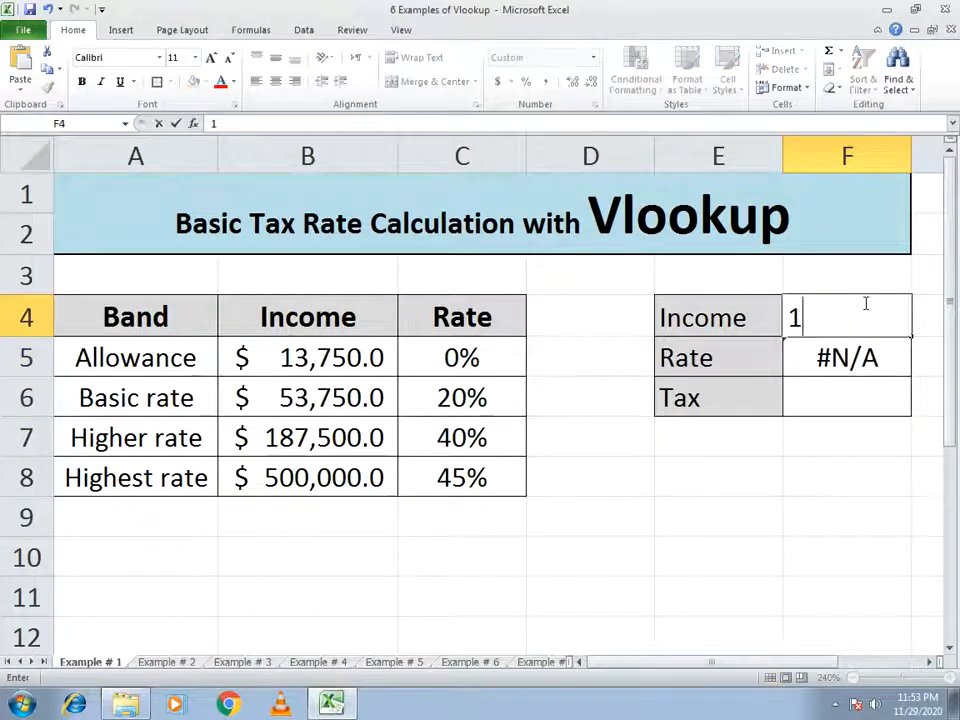
pyautogui.write('4,000')
pyautogui.press('Return')
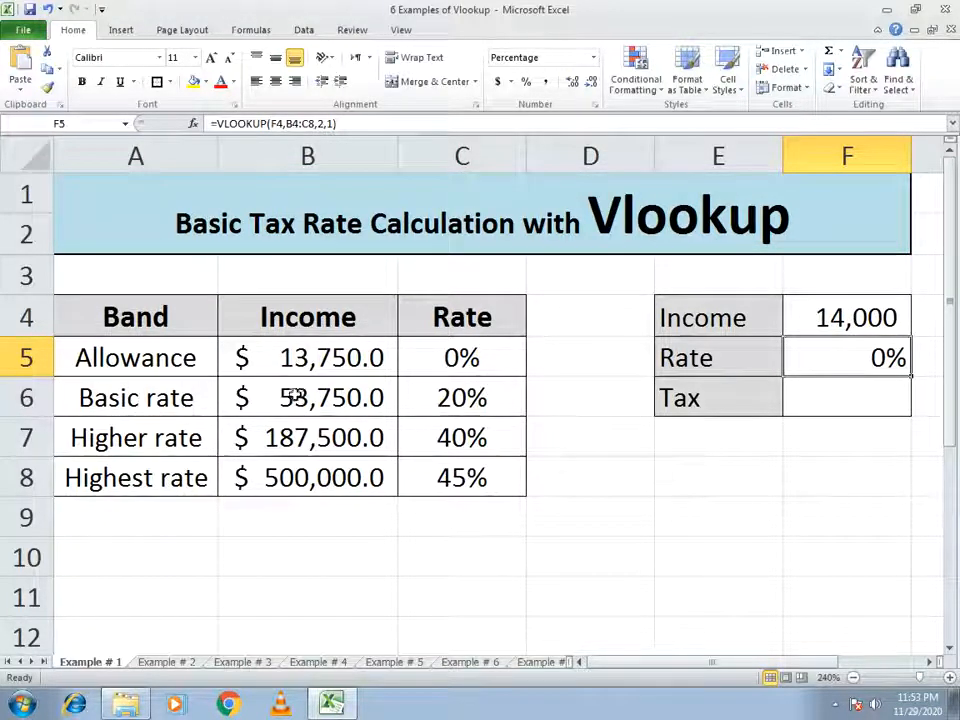
# Step: Calculate the tax in F6 by multiplying income by rate with =F4*F5
pyautogui.click(836, 388)
pyautogui.write('=')
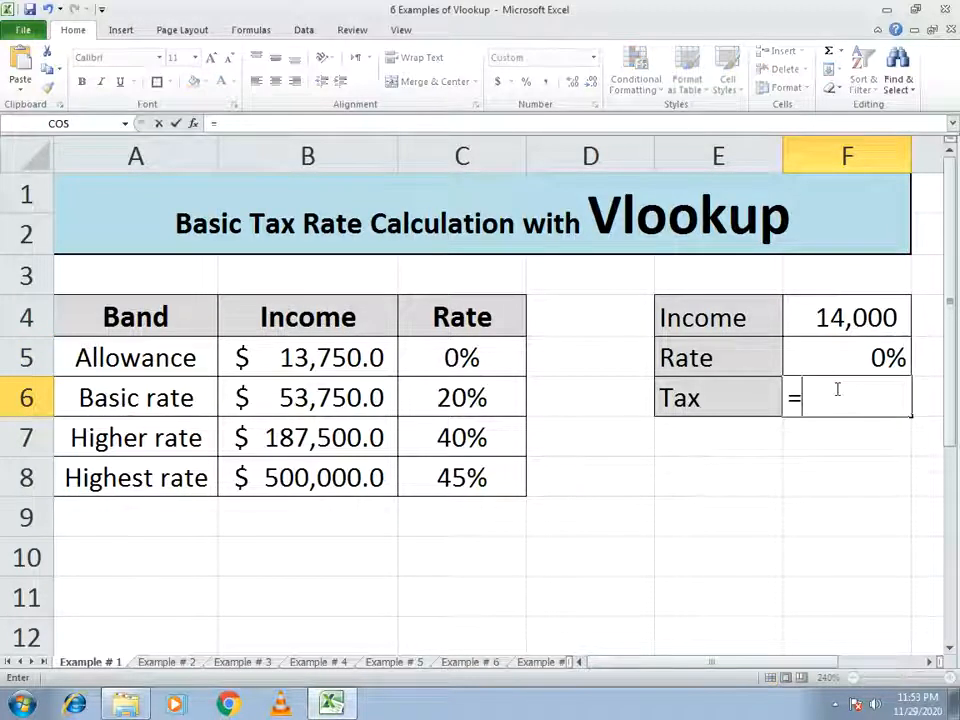
pyautogui.click(829, 318)
pyautogui.write('*')
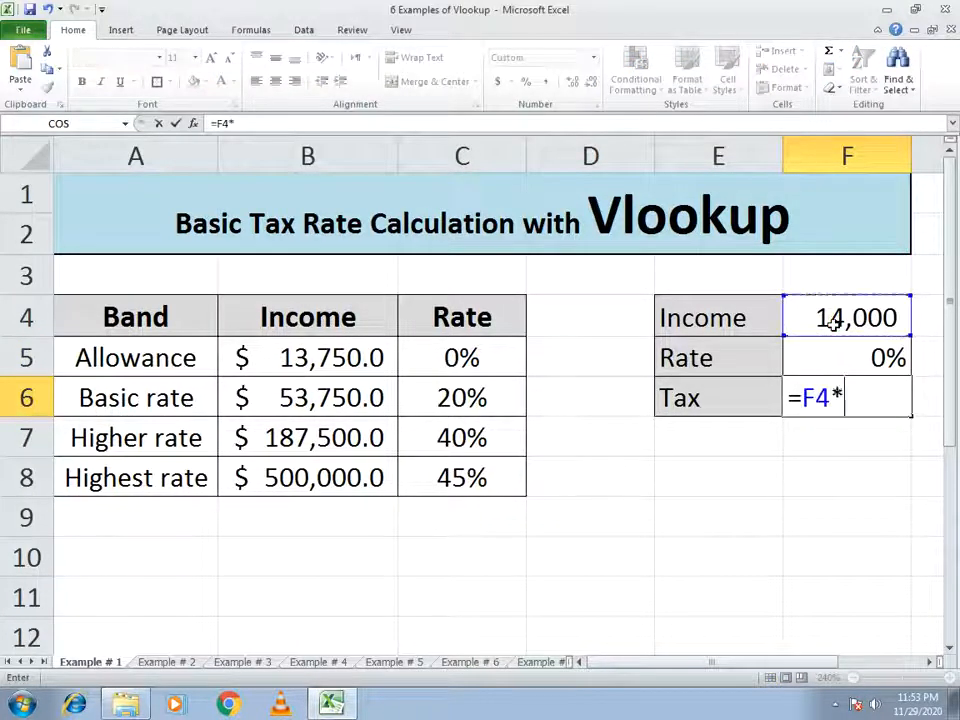
pyautogui.click(832, 358)
pyautogui.press('Return')
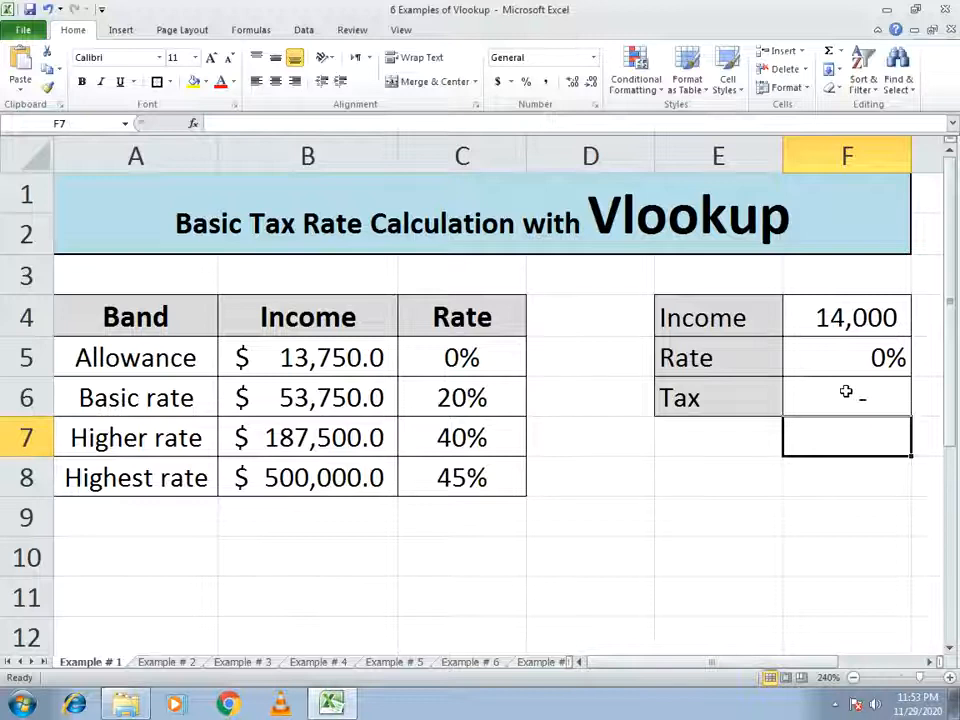
# Step: Change the income in F4 to 80000
pyautogui.click(843, 317)
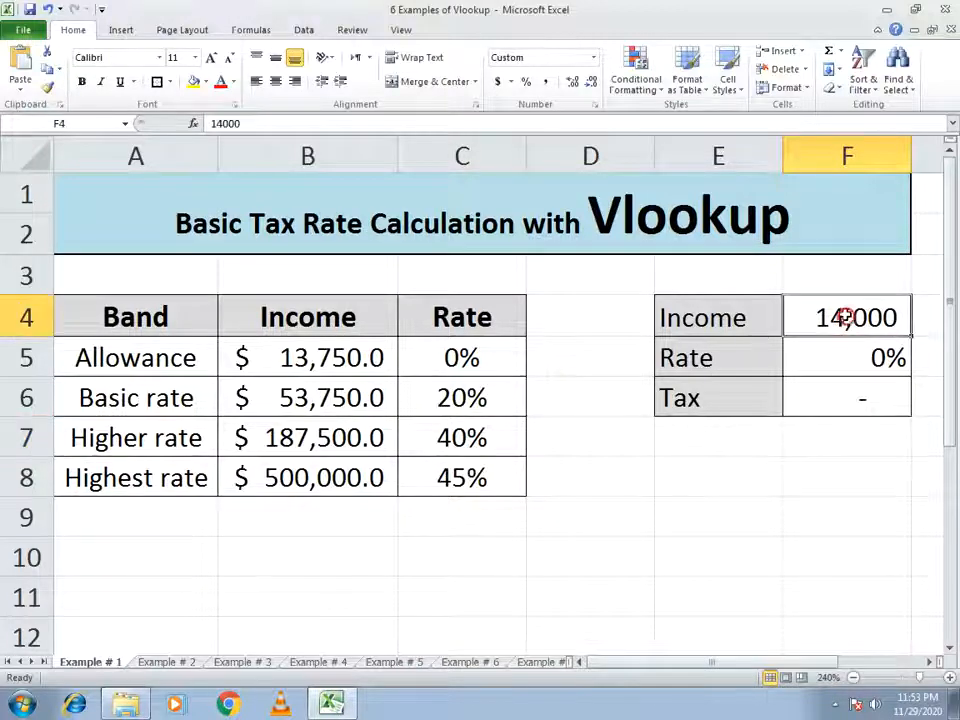
pyautogui.write('80000')
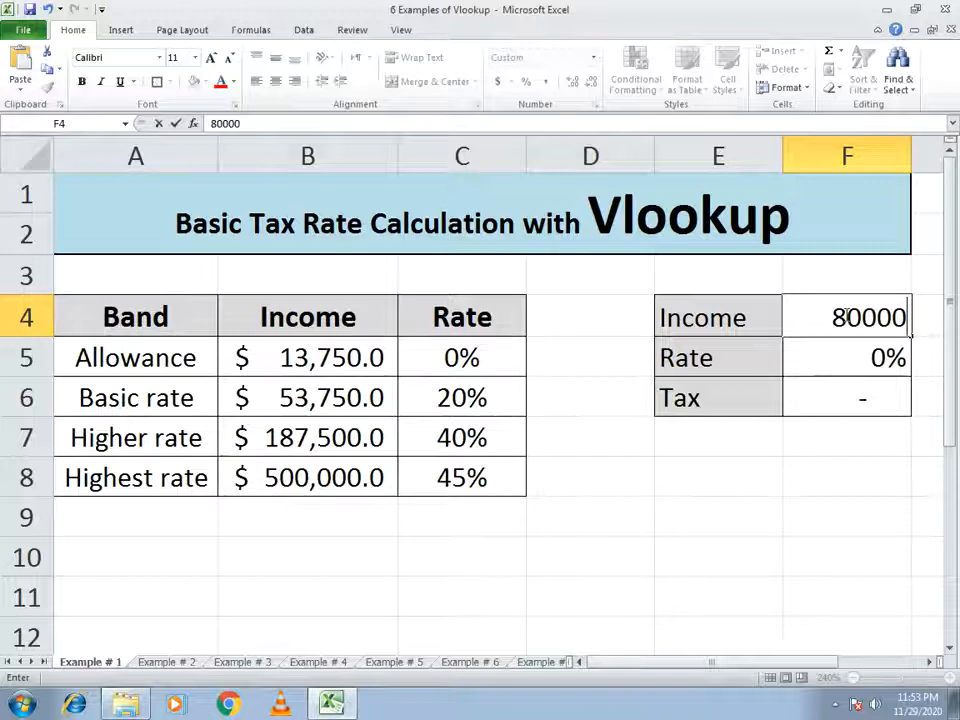
pyautogui.press('Return')
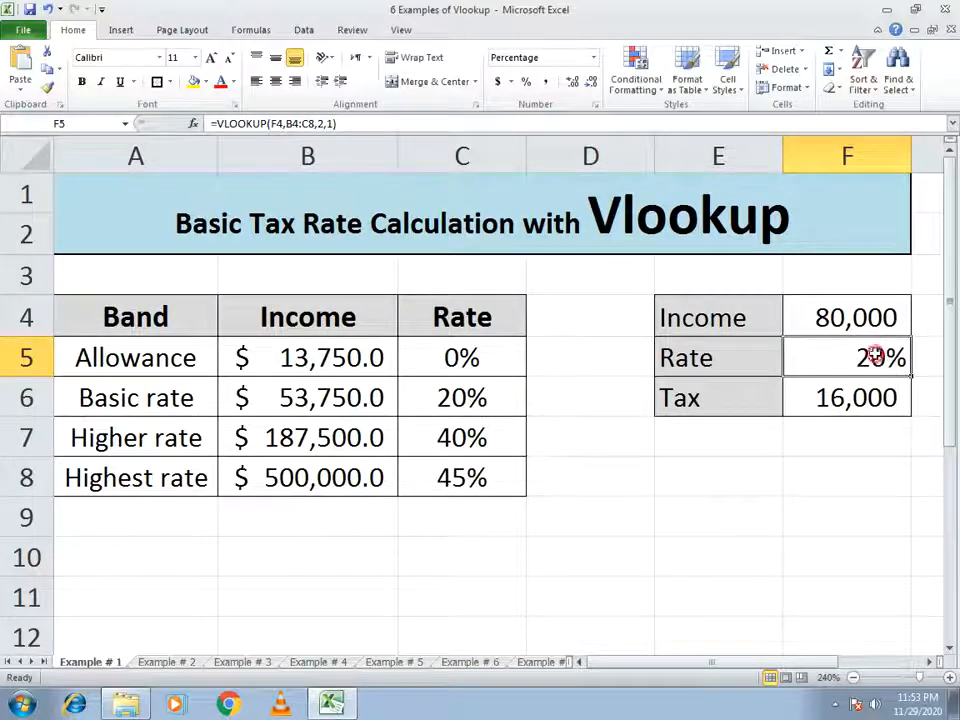
# Step: Set the income in F4 to 201,000, leaving the Rate formula in F5 intact
pyautogui.write('201')
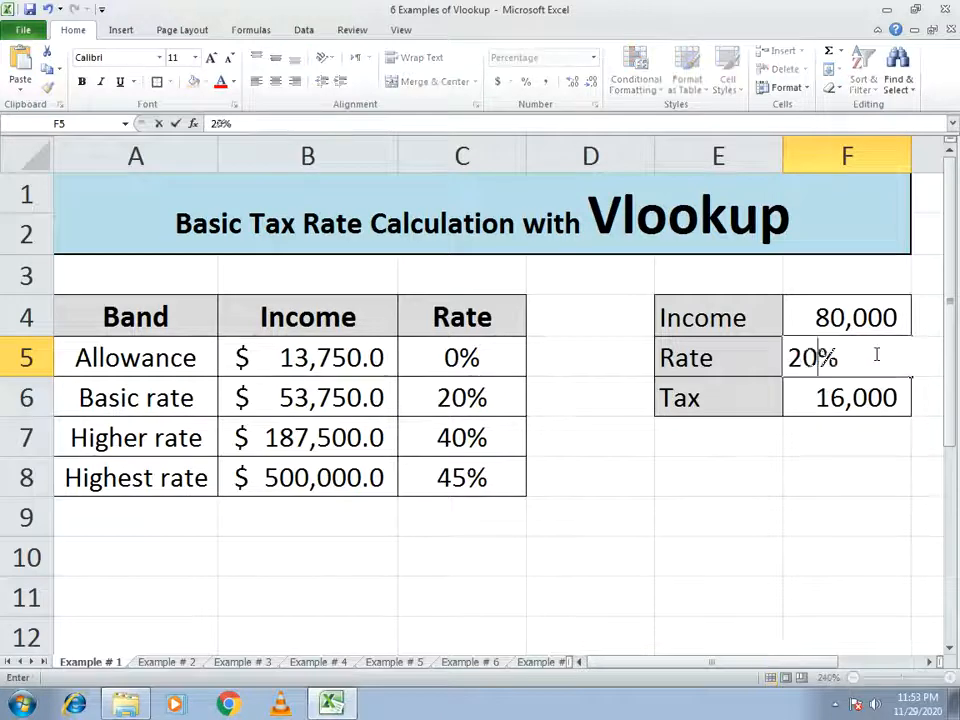
pyautogui.press('Escape')
pyautogui.press('Up')
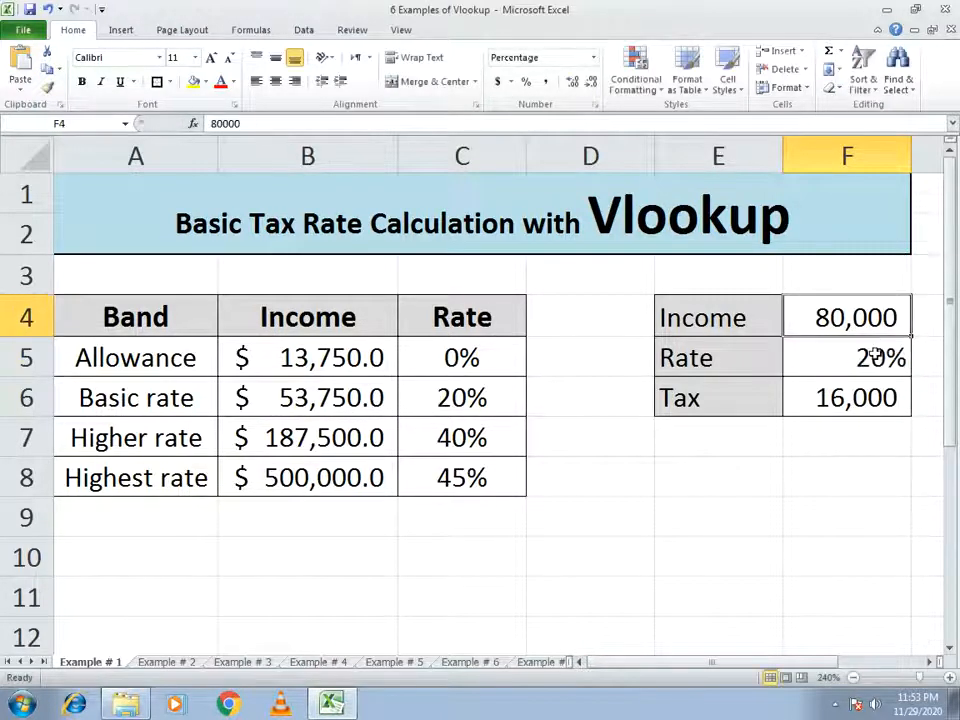
pyautogui.write('201,')
pyautogui.write('000')
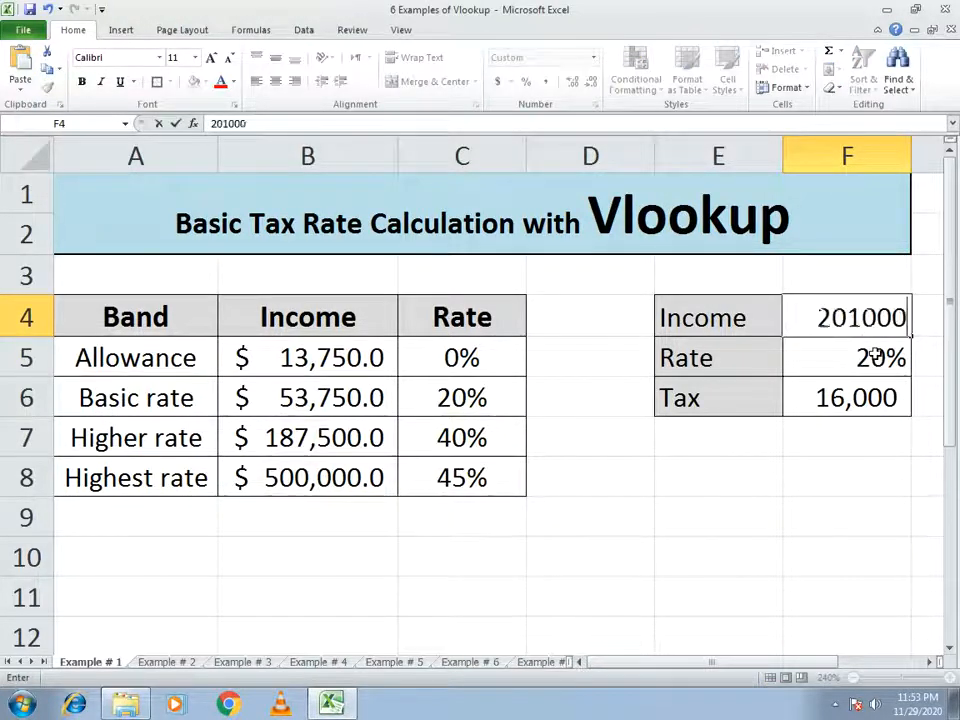
pyautogui.press('Return')
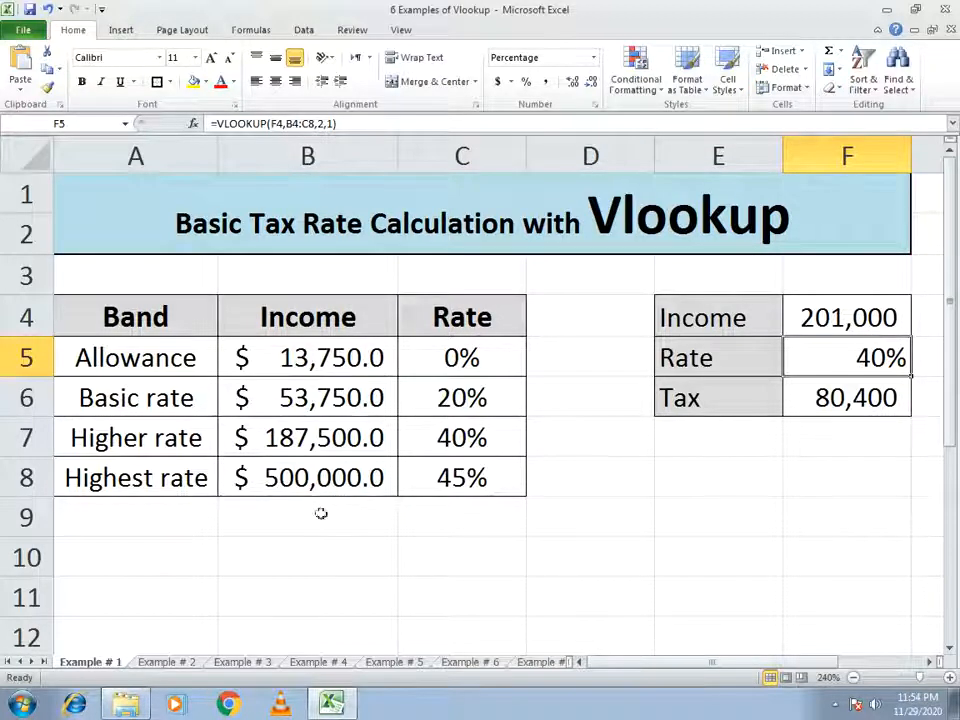
# Step: On the Example # 2 sheet, enter =VLOOKUP(B5,B7:C12,2,1) in C5 to return the grade for the score
pyautogui.click(170, 662)
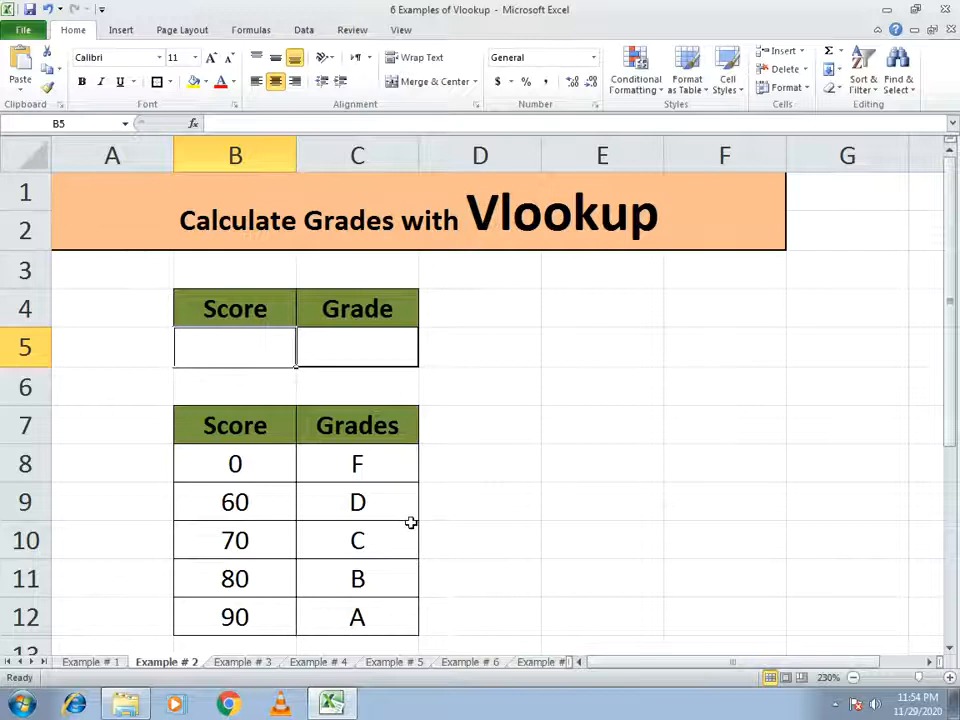
pyautogui.click(370, 352)
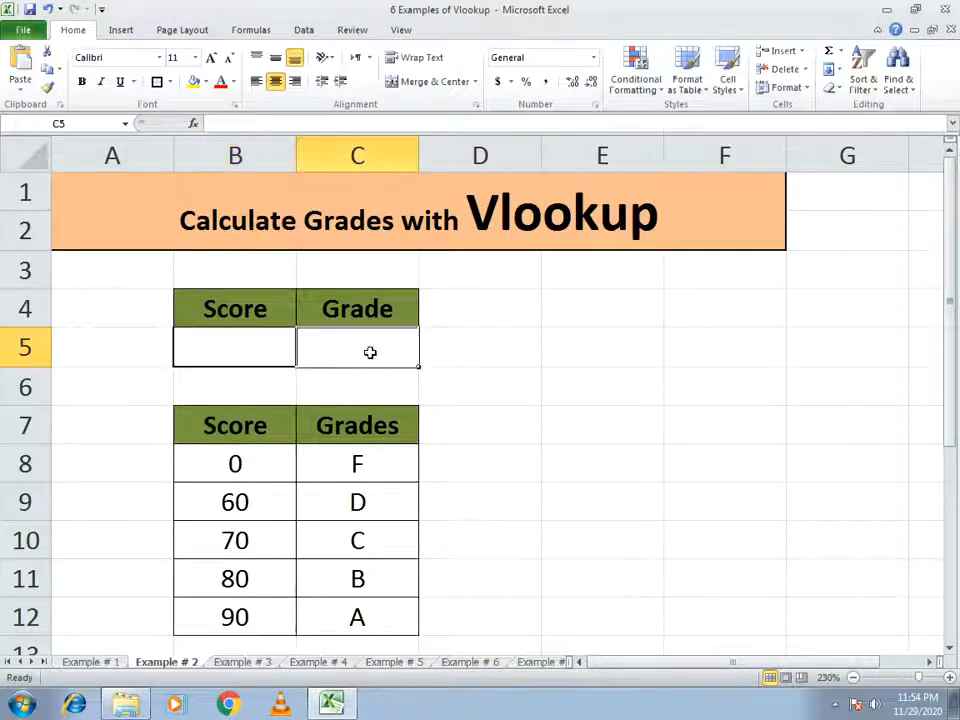
pyautogui.write('=vl')
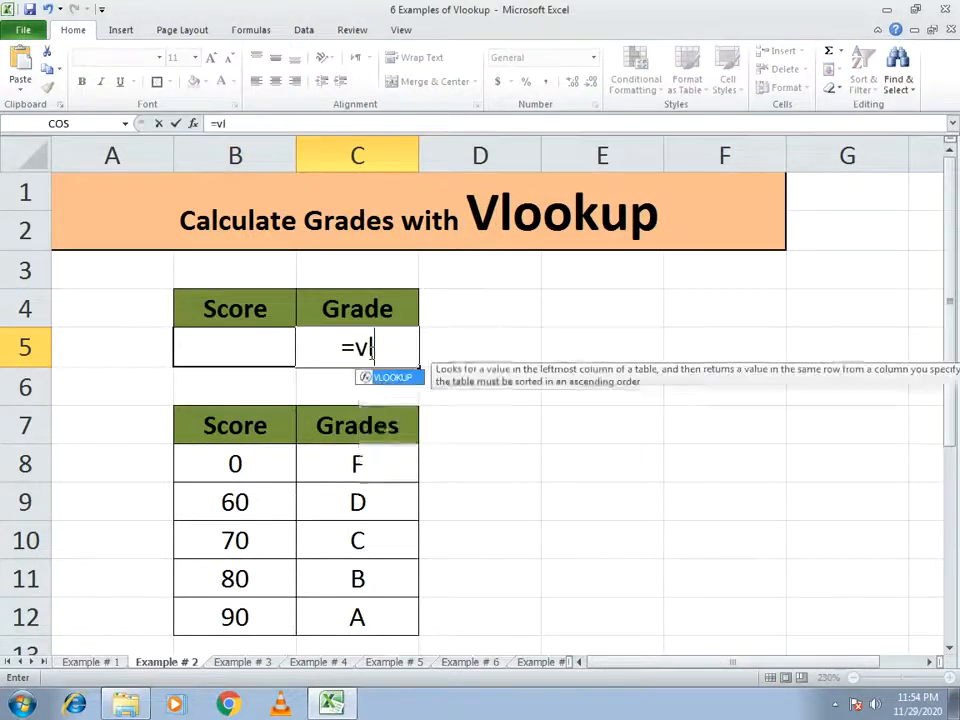
pyautogui.write('ookup')
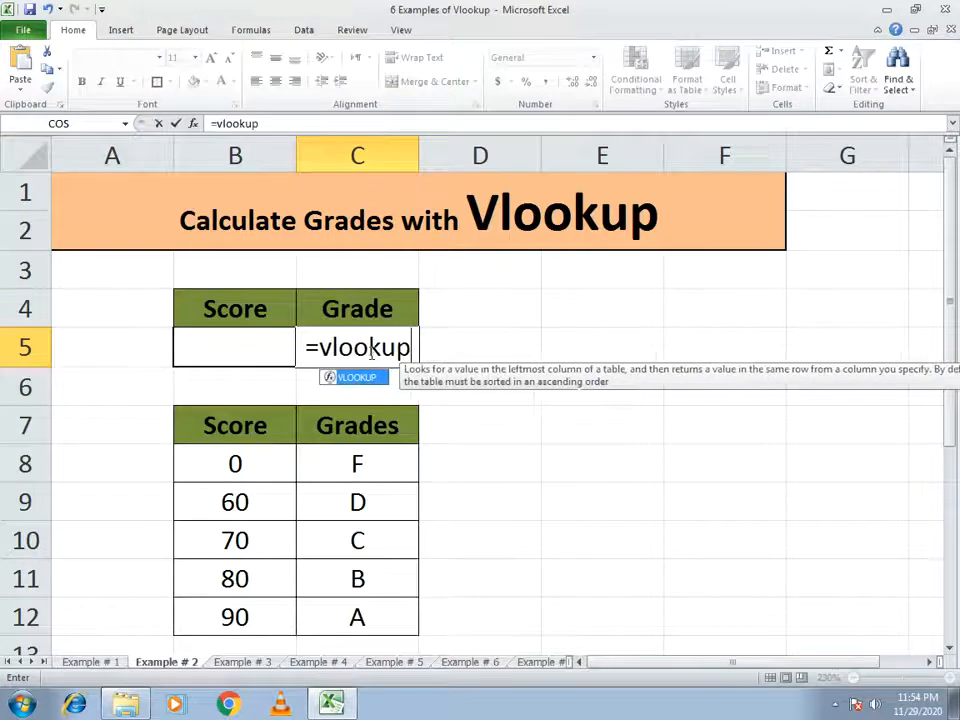
pyautogui.write('(')
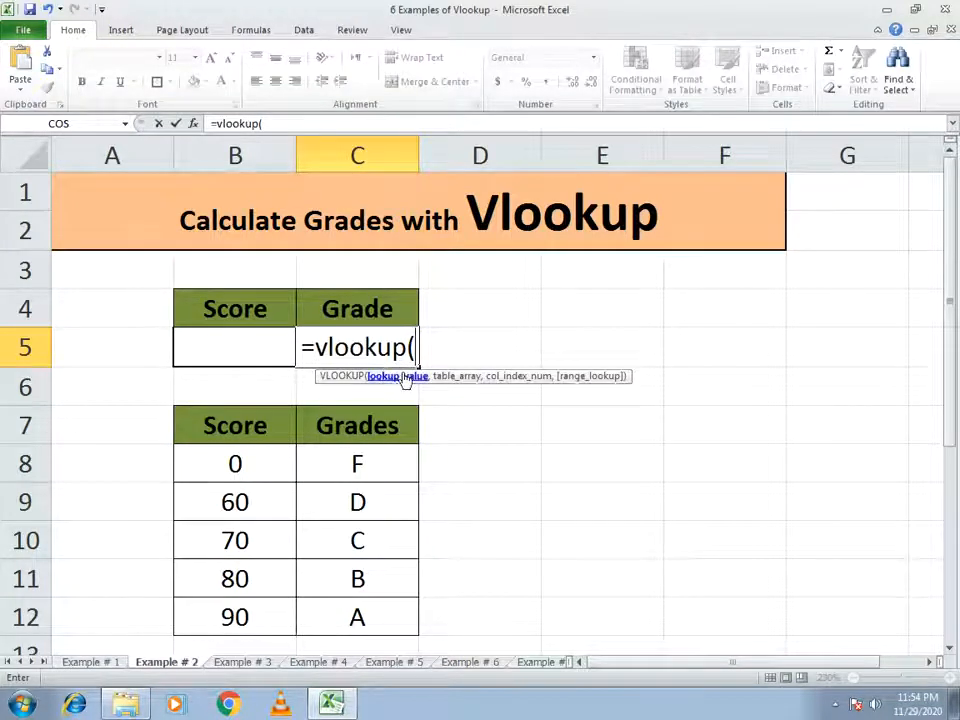
pyautogui.click(222, 349)
pyautogui.write(',')
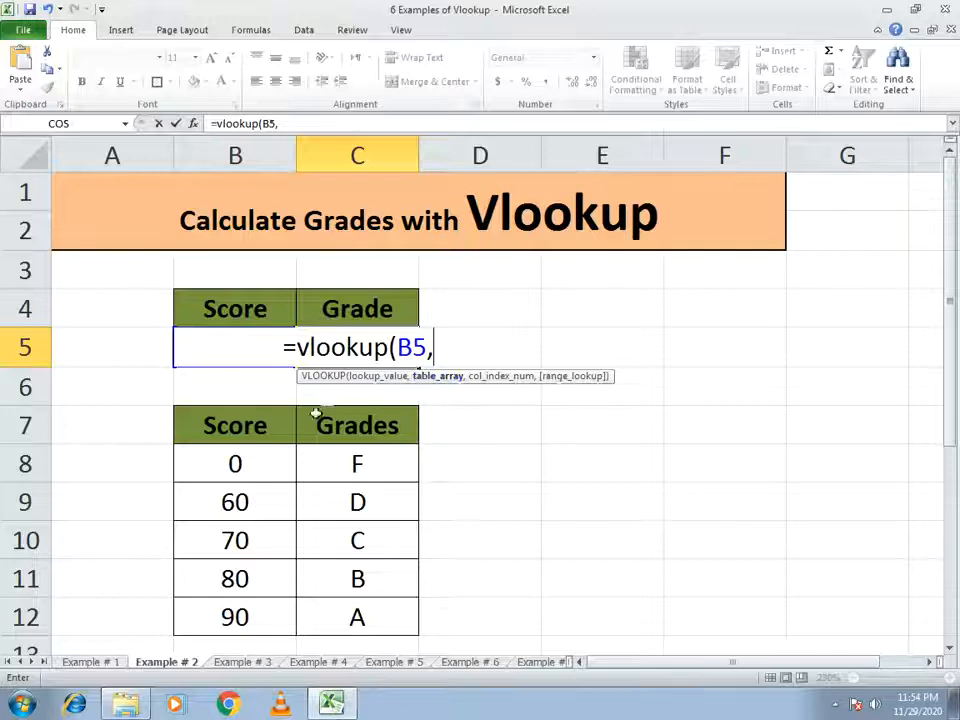
pyautogui.moveTo(228, 427); pyautogui.dragTo(390, 615)
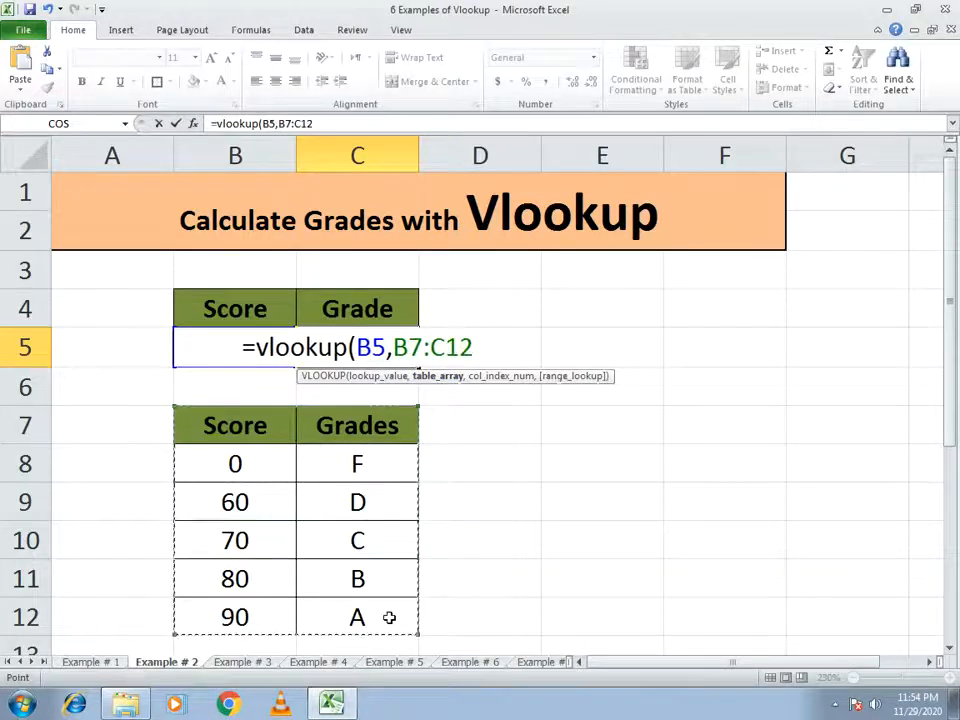
pyautogui.write(',')
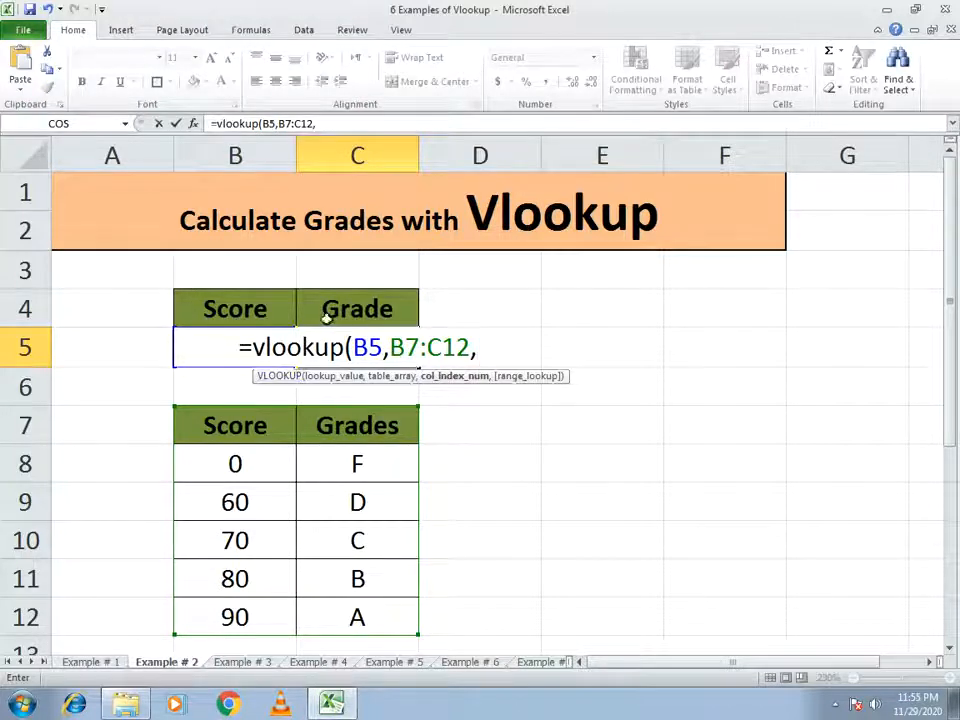
pyautogui.write('2')
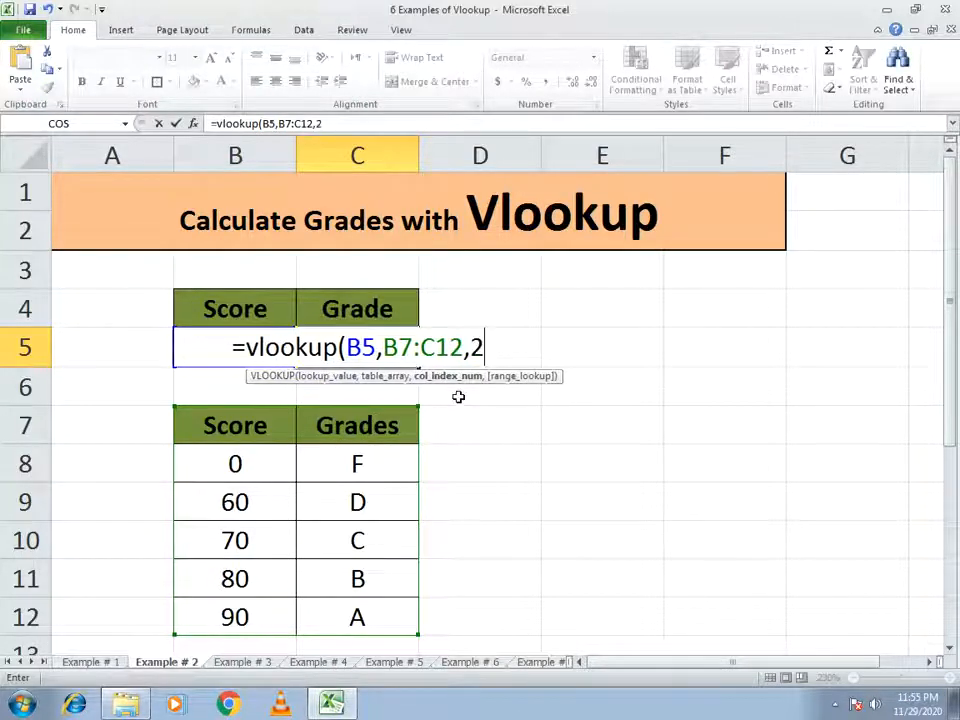
pyautogui.write(',')
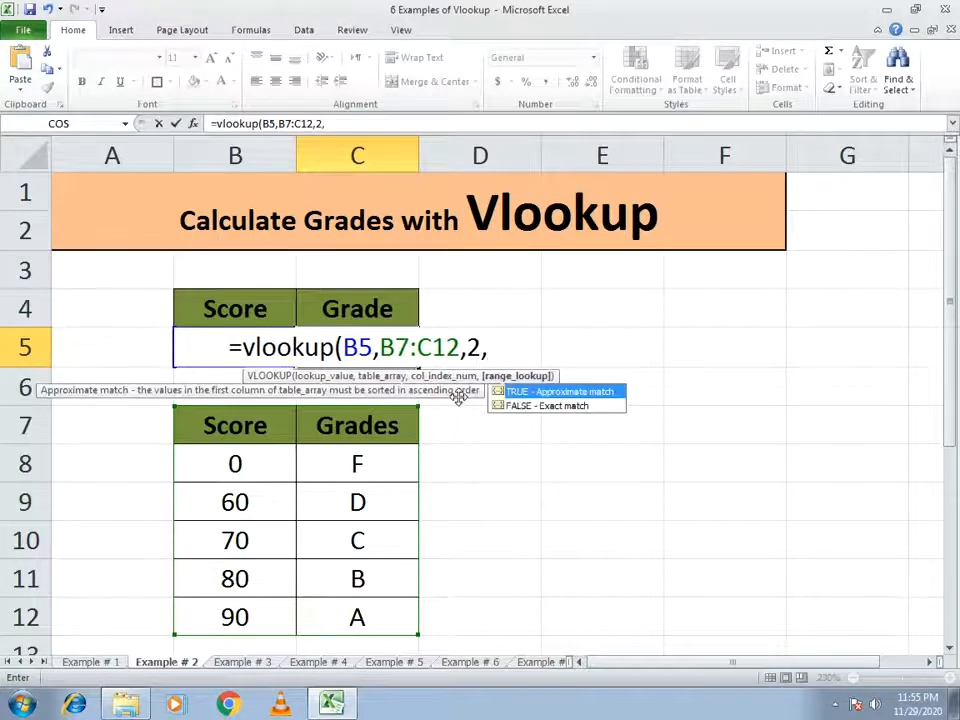
pyautogui.write('1)')
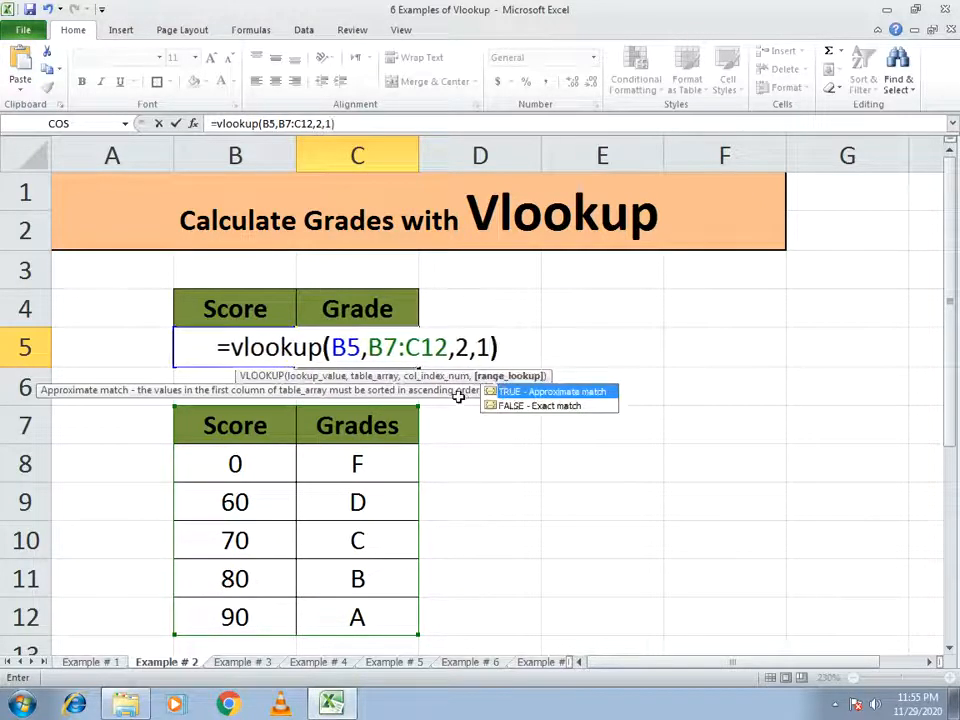
pyautogui.press('Return')
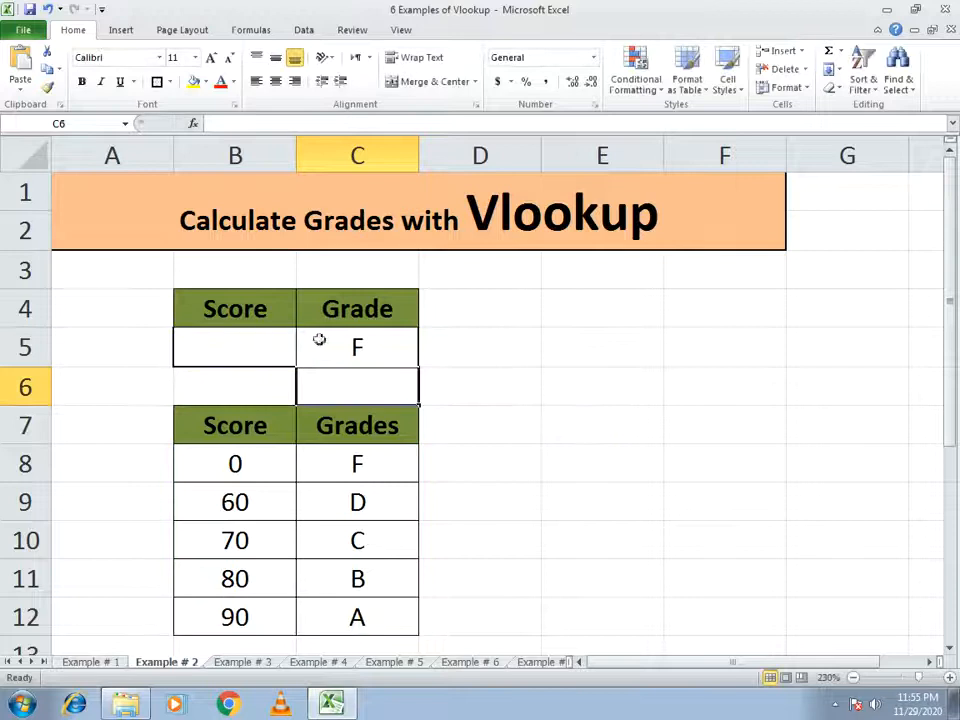
# Step: Enter 60 as the score in B5 to test the grade lookup
pyautogui.click(229, 346)
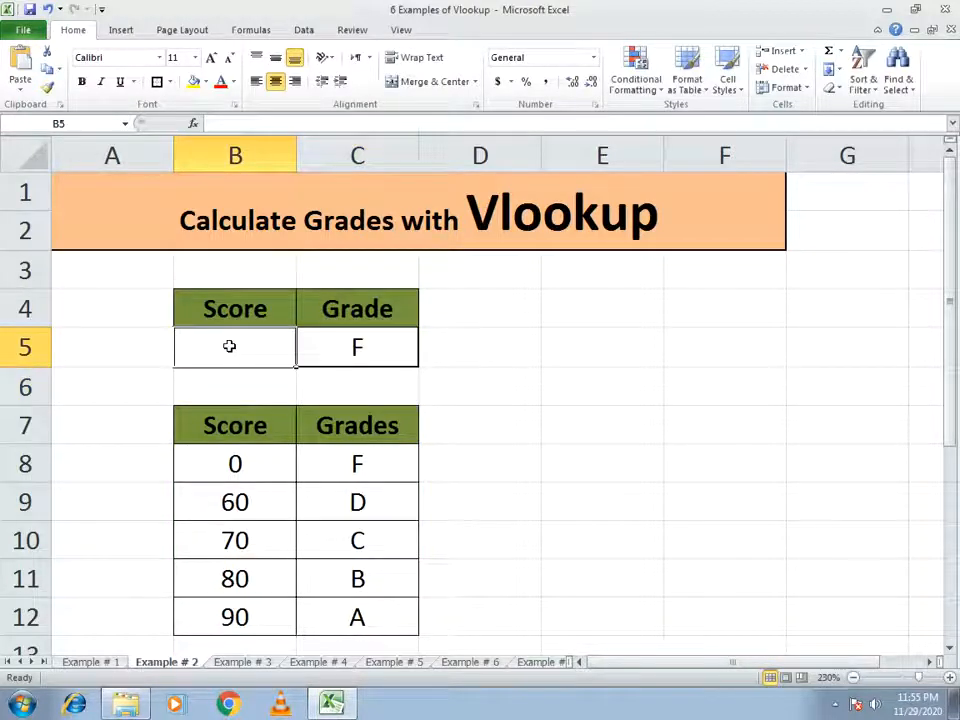
pyautogui.write('60')
pyautogui.press('Return')
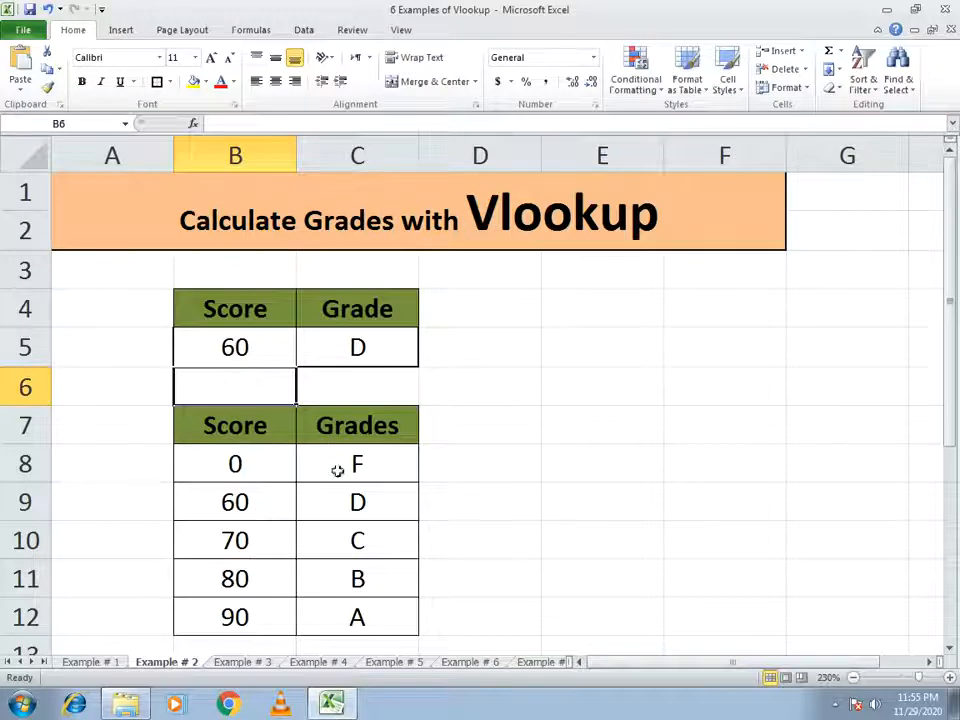
# Step: Change the score in B5 to 75
pyautogui.click(245, 353)
pyautogui.write('7')
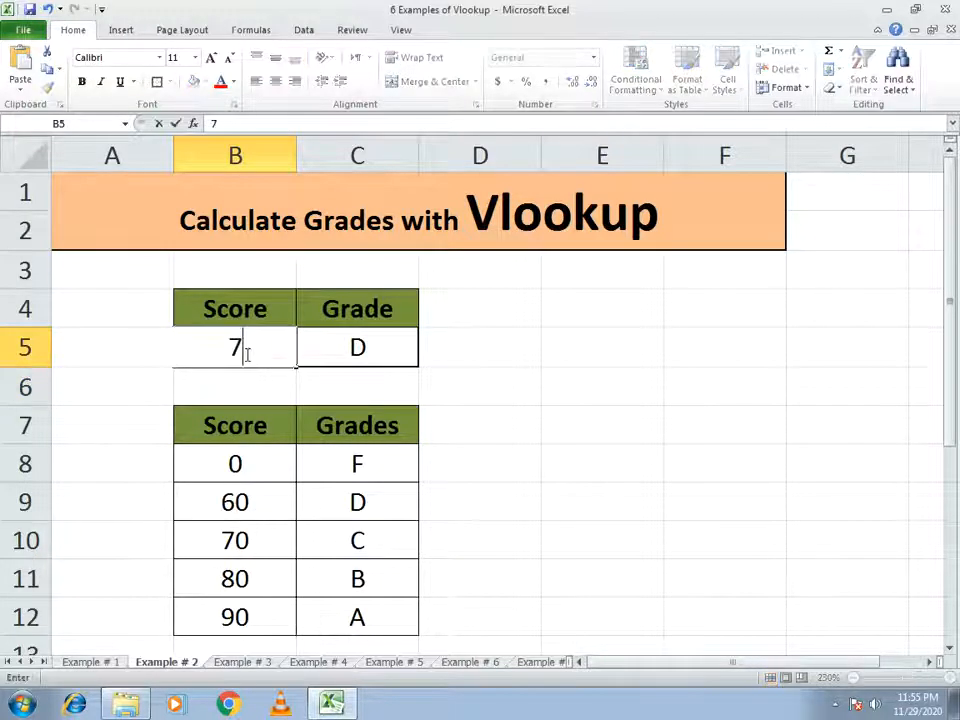
pyautogui.write('5')
pyautogui.press('Return')
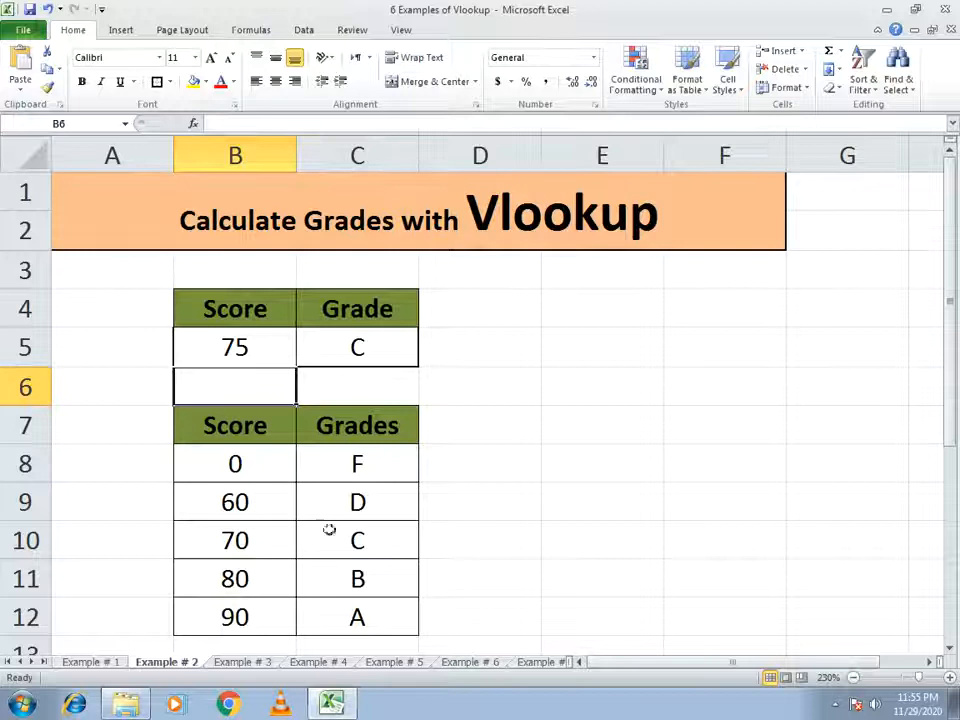
# Step: Replace the score in B5 with 89
pyautogui.click(262, 345)
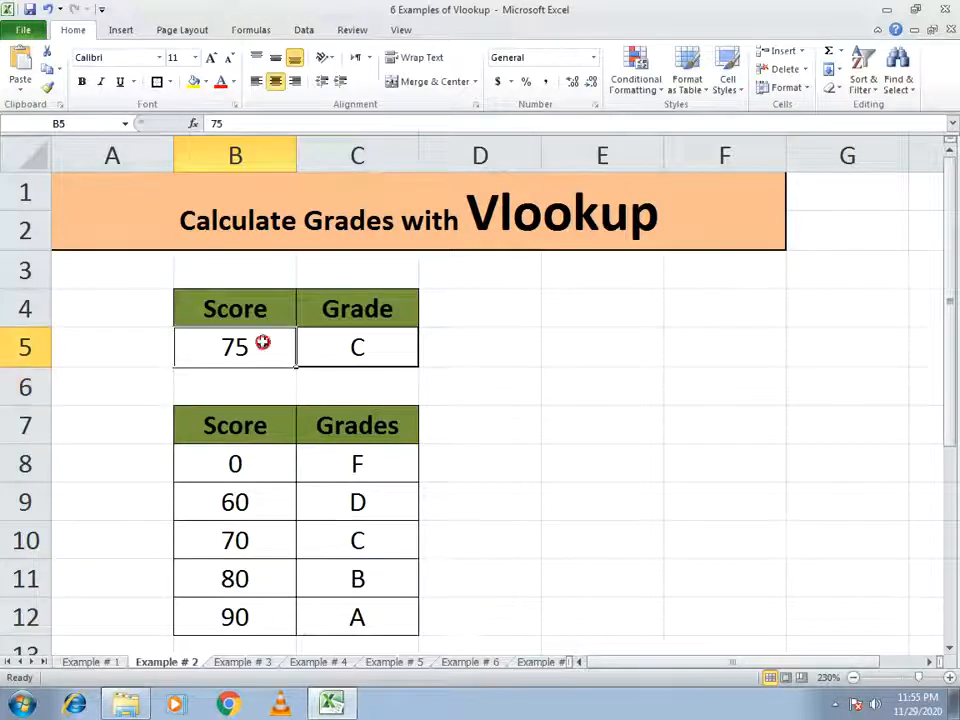
pyautogui.write('81')
pyautogui.press('BackSpace')
pyautogui.write('9')
pyautogui.press('Return')
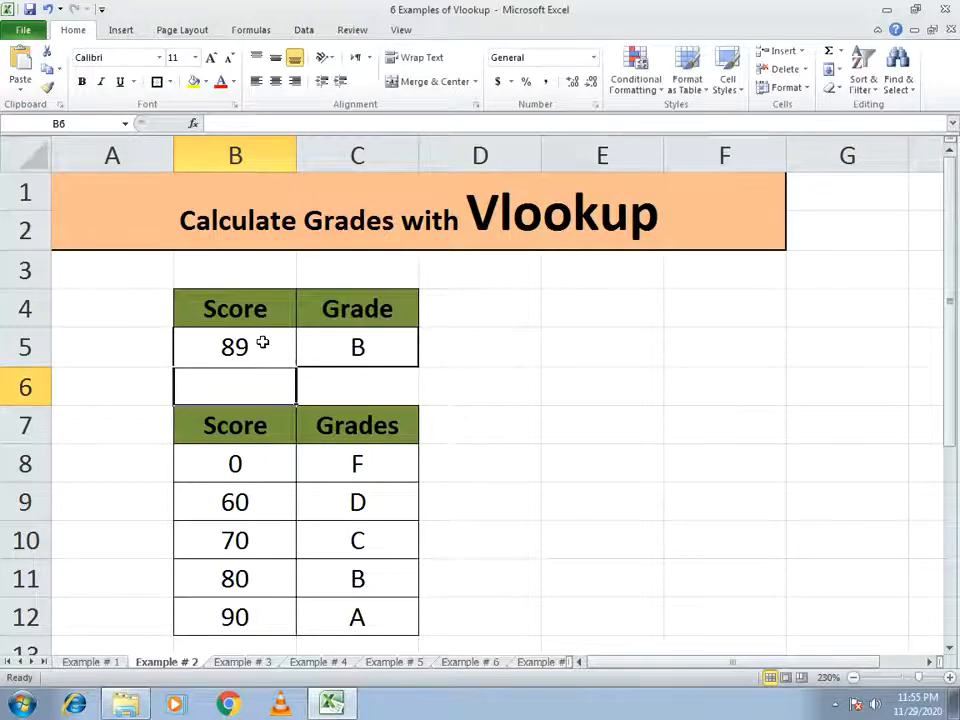
# Step: Set the score in B5 to 95
pyautogui.click(229, 347)
pyautogui.write('95')
pyautogui.press('Return')
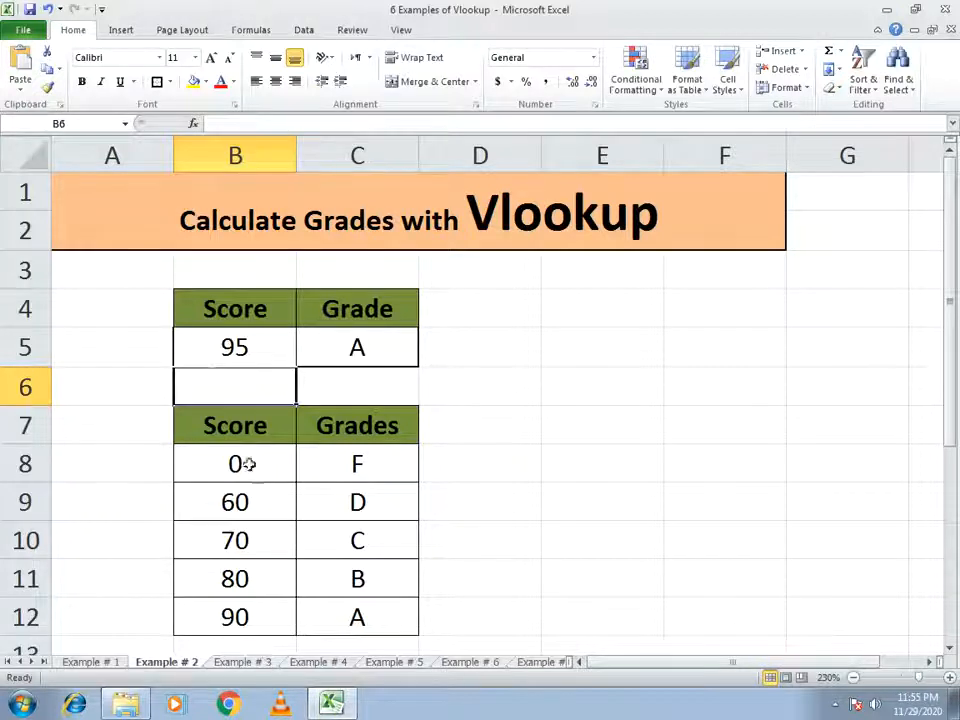
# Step: On the Example # 3 sheet, write =VLOOKUP(F5,B5:C10,2,1) in Cost cell F6 to look up the cost per kg
pyautogui.click(241, 664)
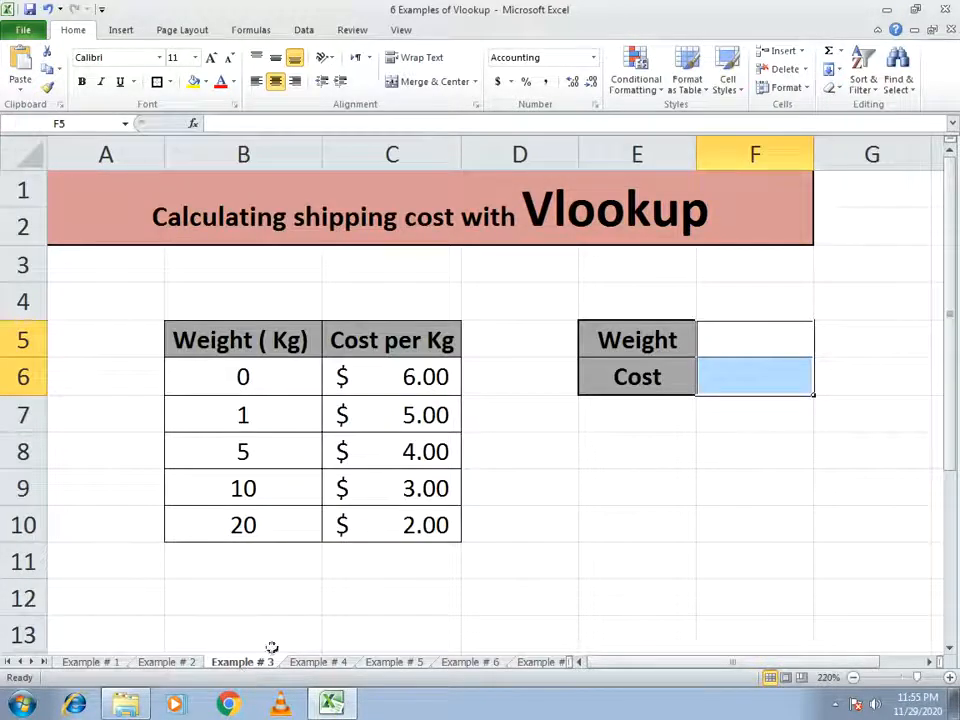
pyautogui.click(536, 598)
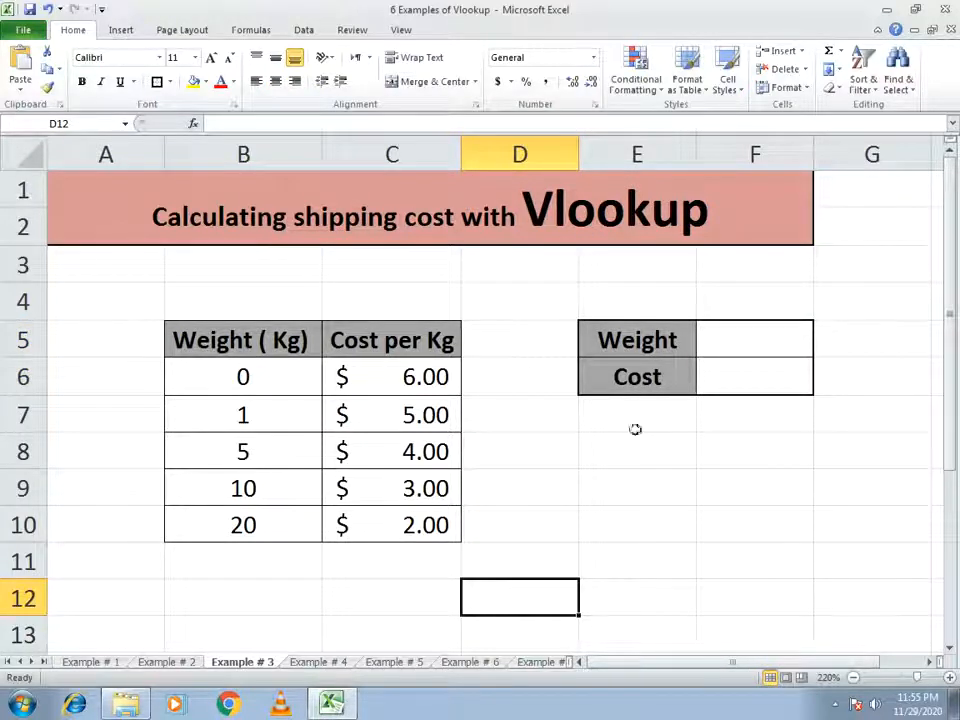
pyautogui.click(593, 448)
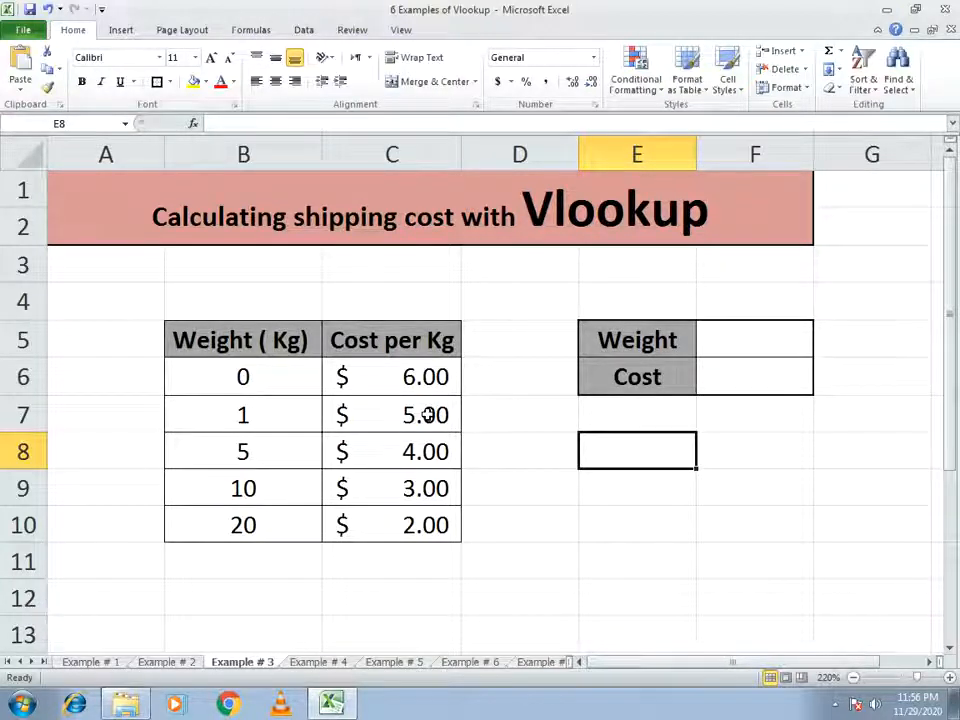
pyautogui.click(716, 384)
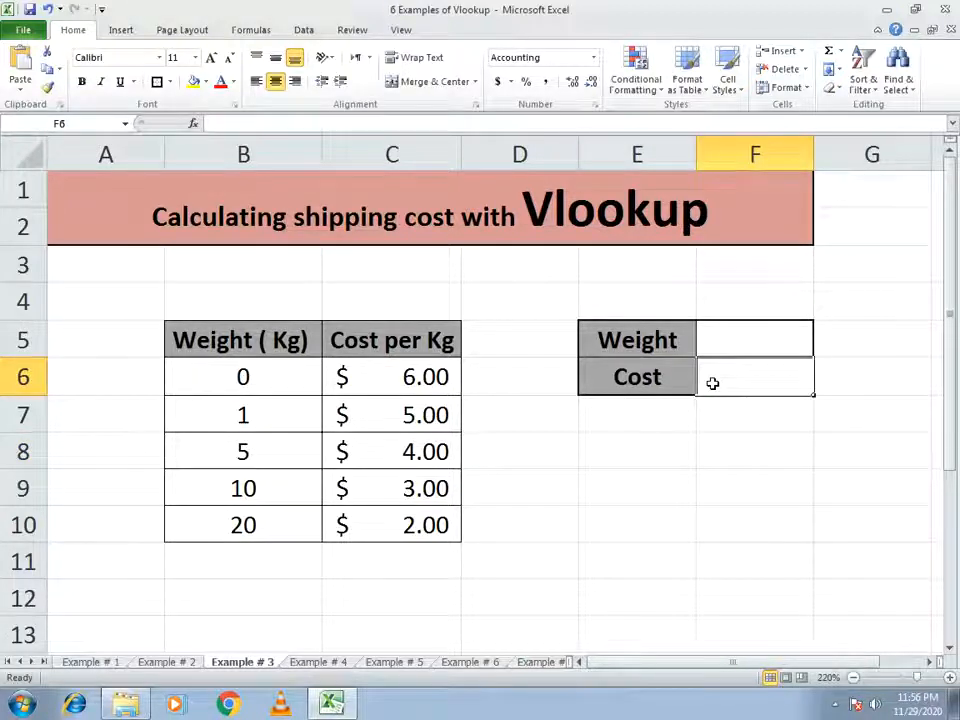
pyautogui.write('=vlookup')
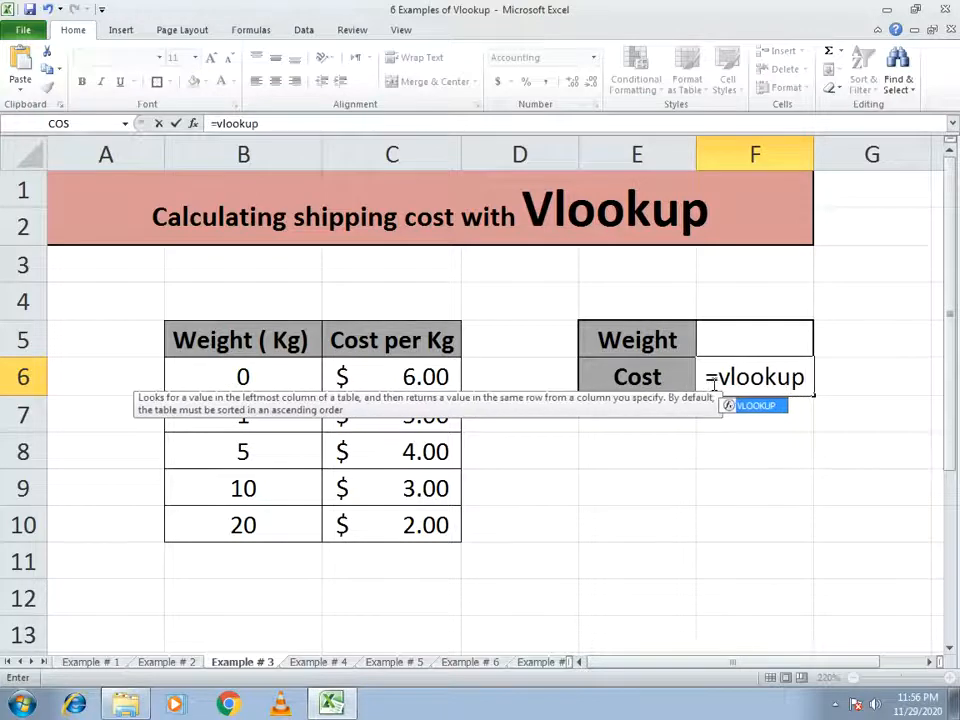
pyautogui.write('(')
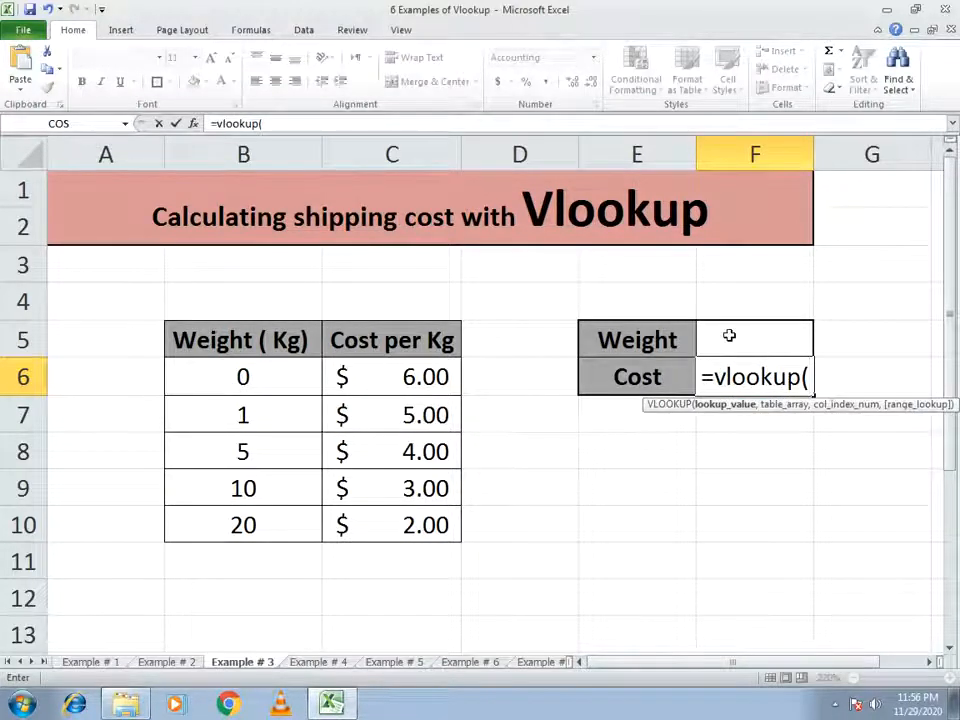
pyautogui.click(729, 335)
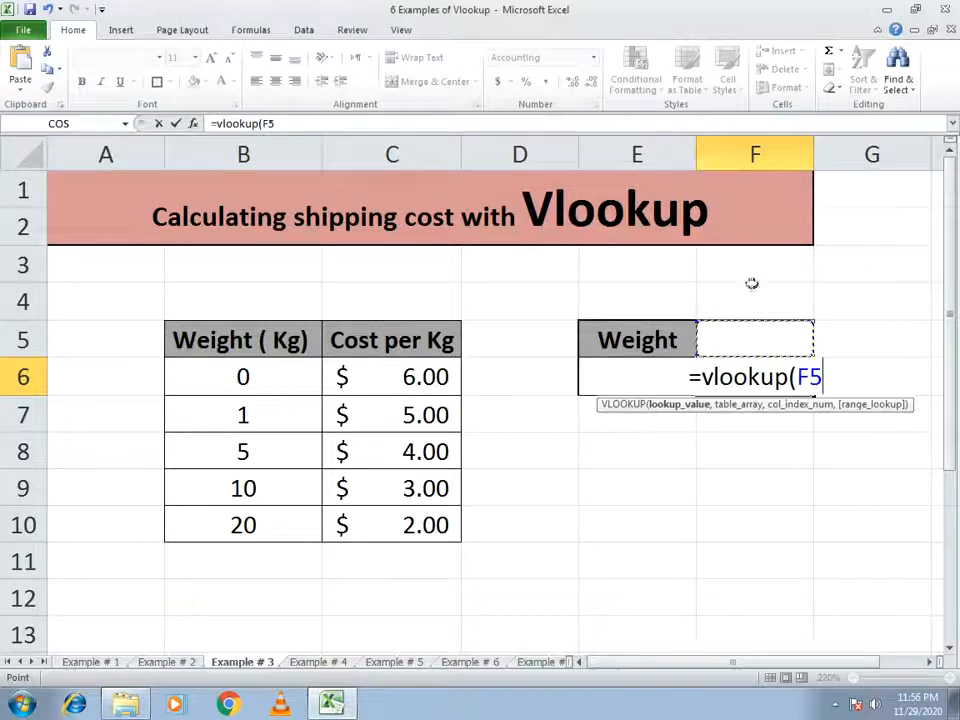
pyautogui.write(',')
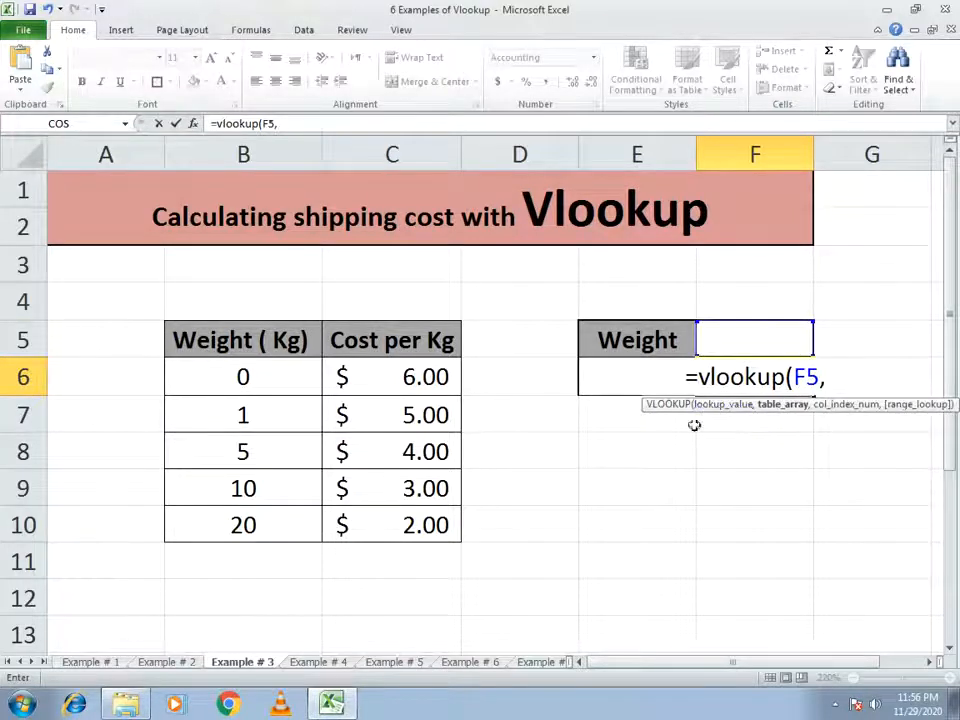
pyautogui.moveTo(250, 340); pyautogui.dragTo(438, 522)
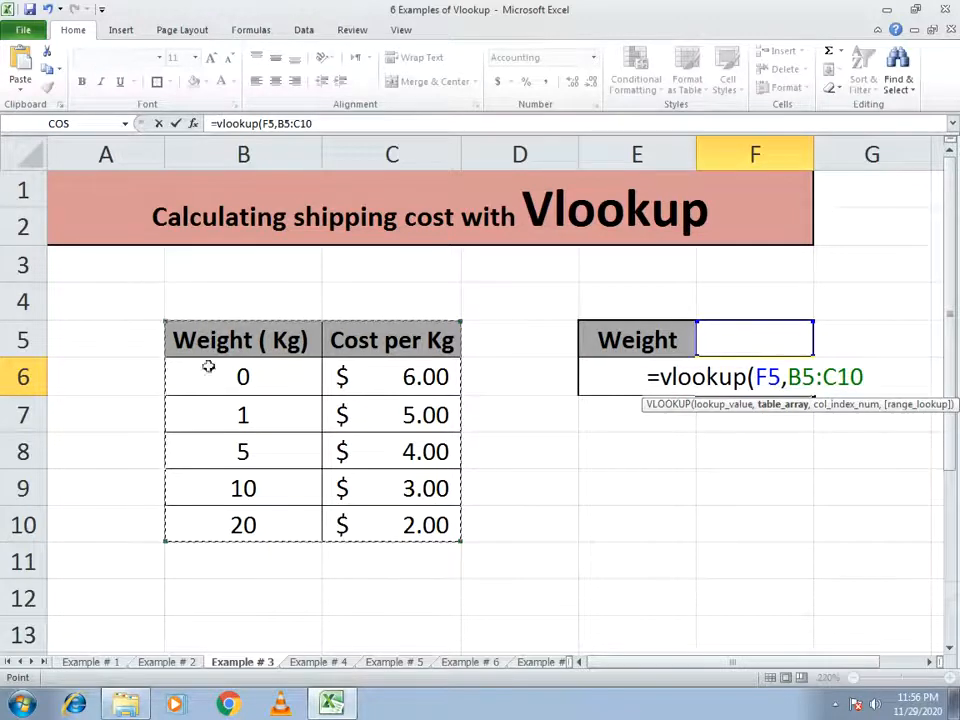
pyautogui.write(',')
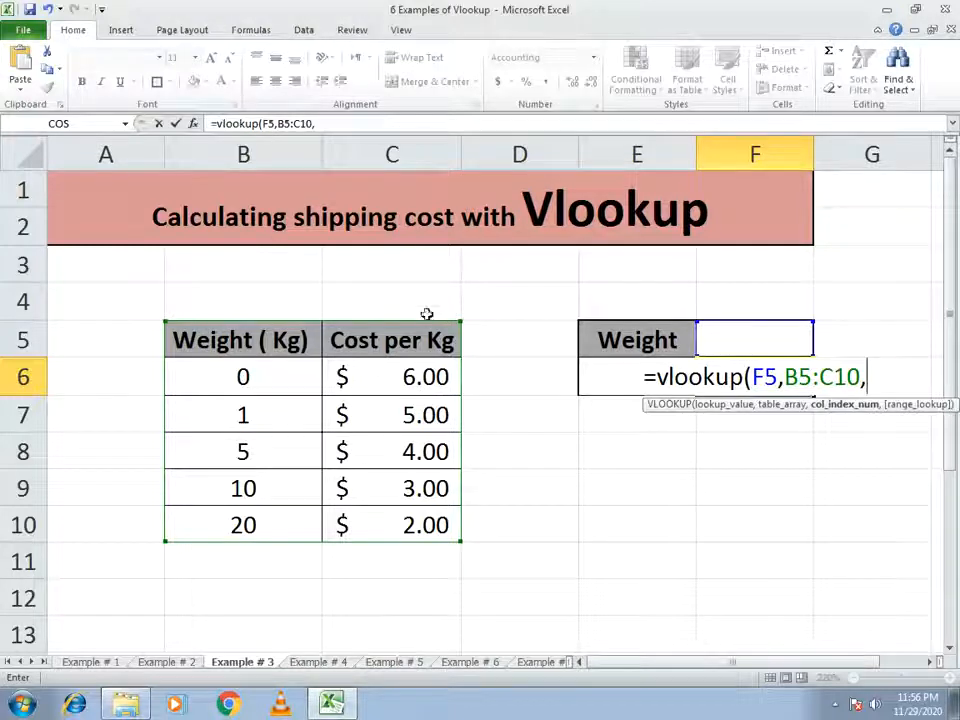
pyautogui.write('2,')
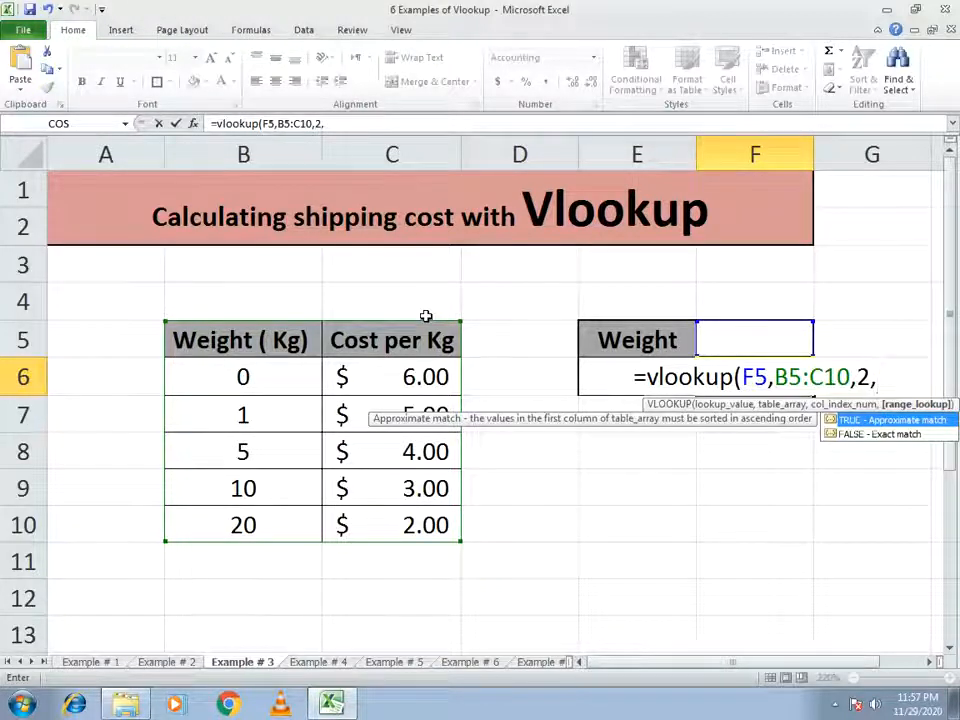
pyautogui.write('1)')
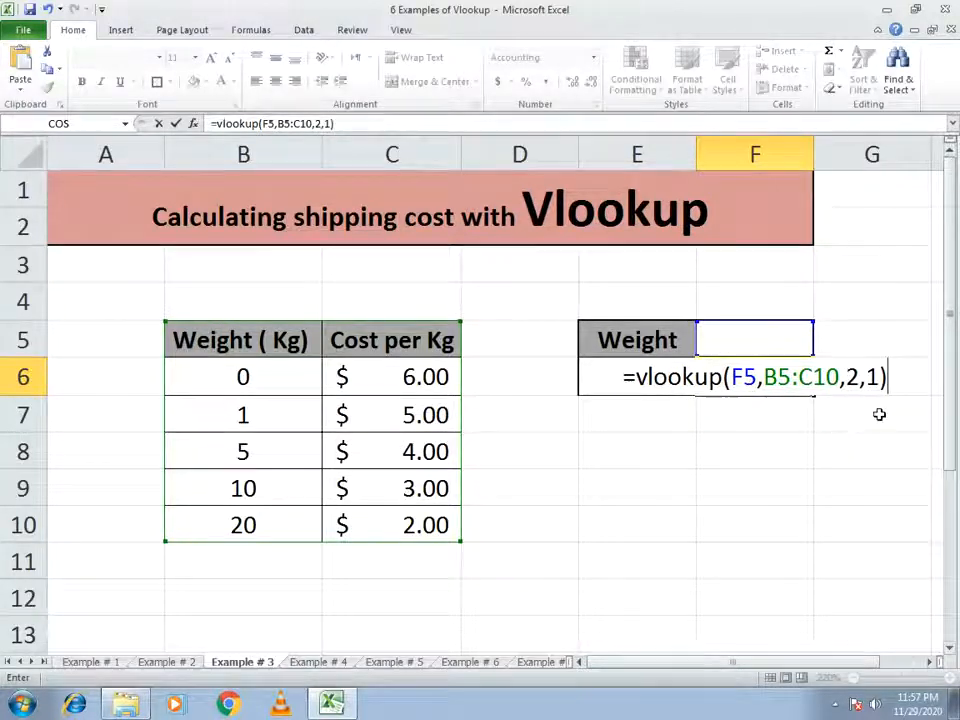
# Step: Complete the Cost formula in F6 by multiplying the VLOOKUP result by the weight in F5
pyautogui.write('*')
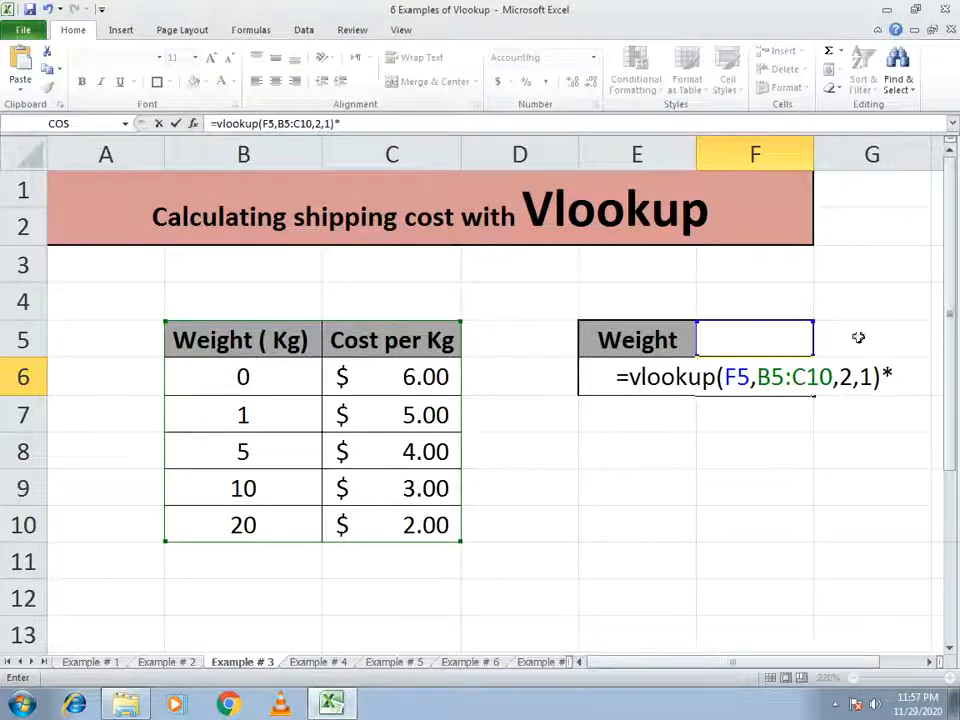
pyautogui.click(737, 340)
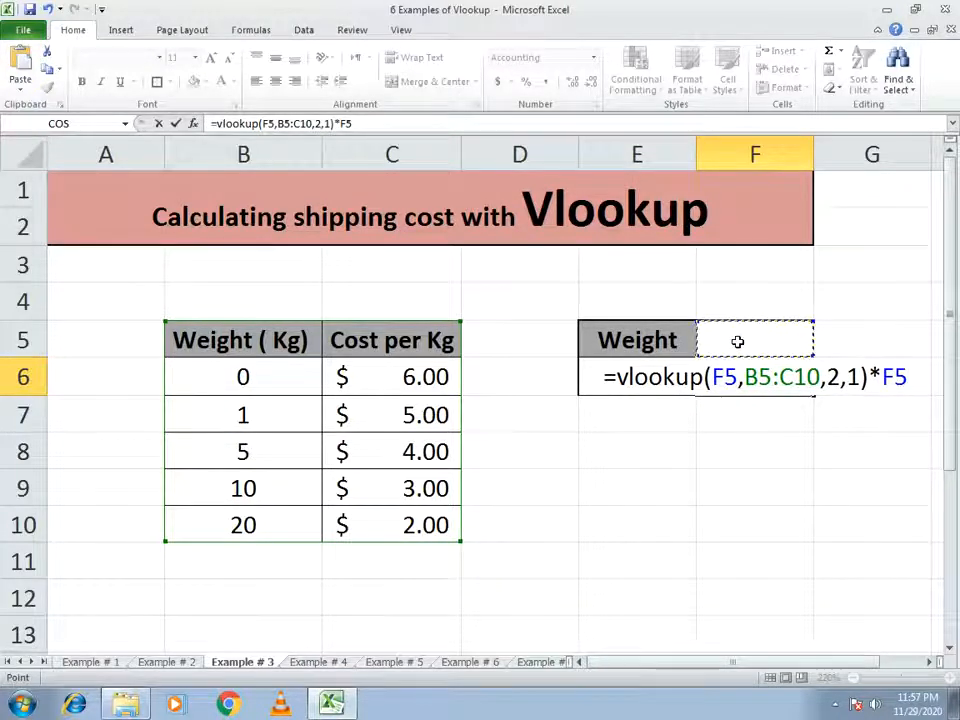
pyautogui.press('Return')
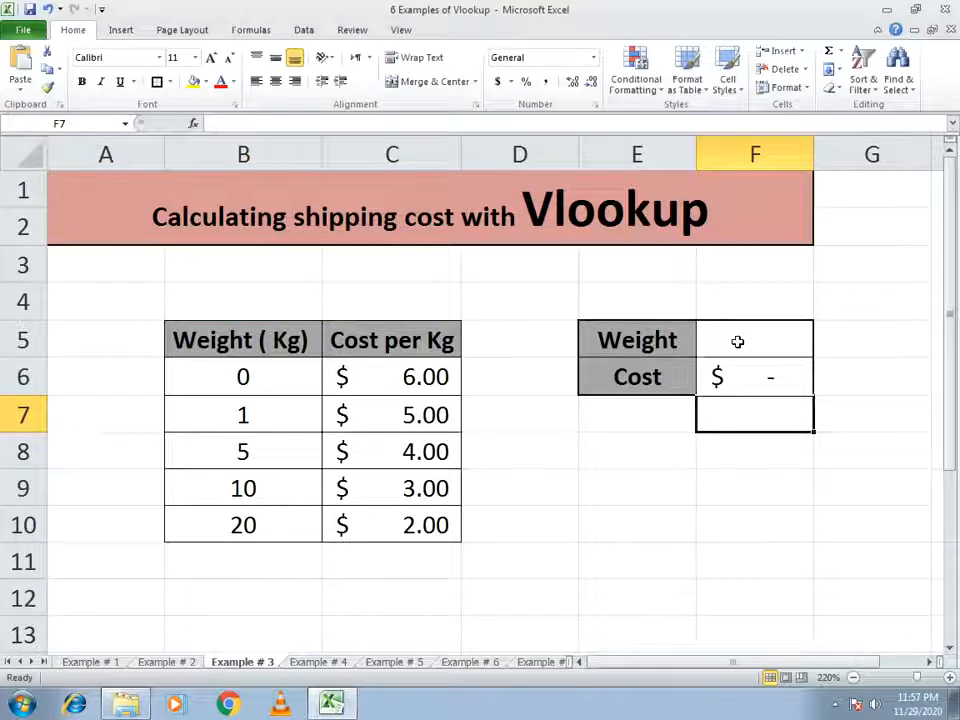
# Step: Test the shipping cost formula by entering 3 and 2.25 in turn as the Weight in F5
pyautogui.click(737, 342)
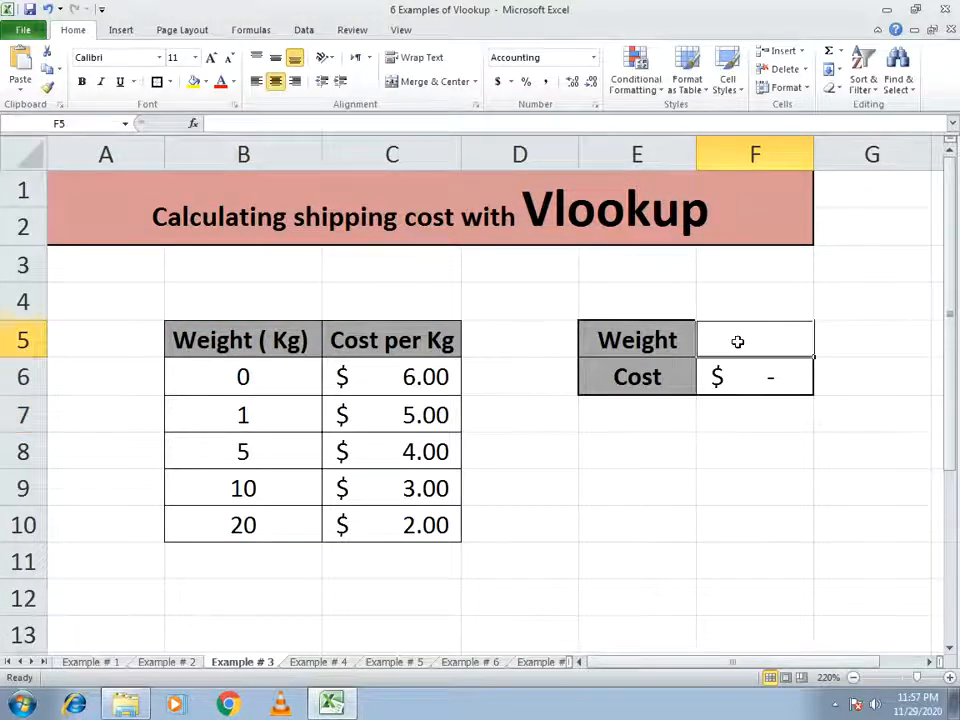
pyautogui.write('3')
pyautogui.press('Return')
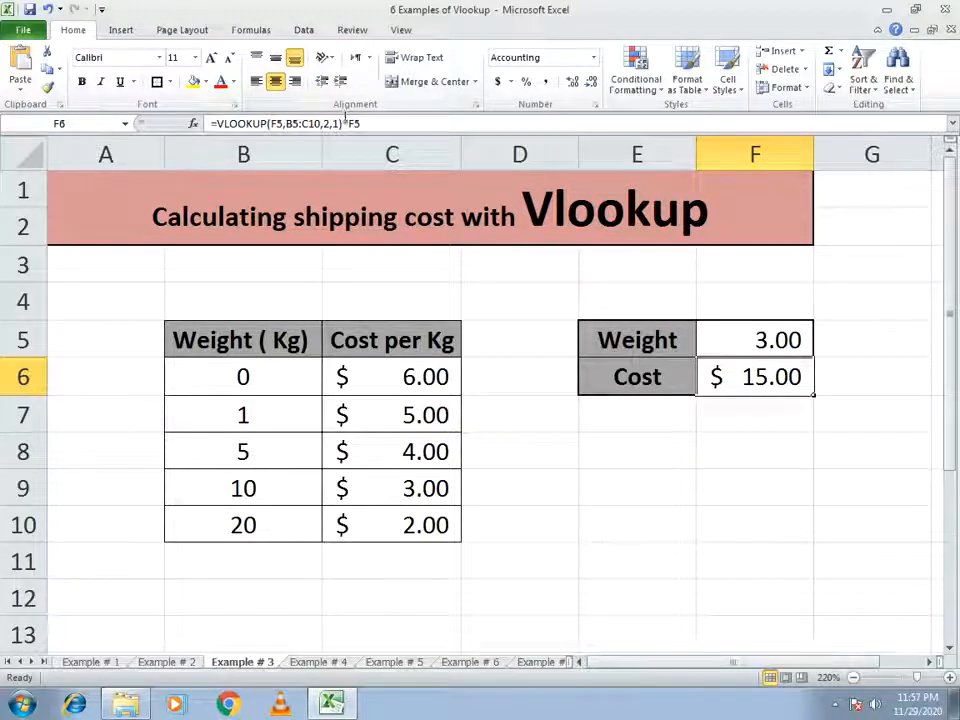
pyautogui.click(785, 340)
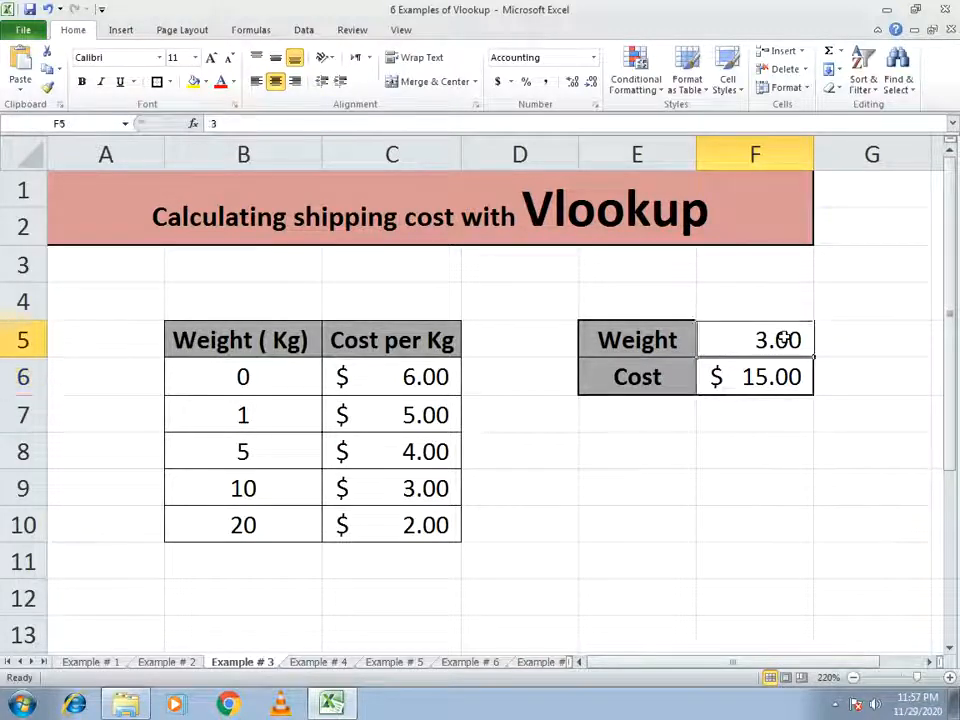
pyautogui.write('2.25')
pyautogui.press('Return')
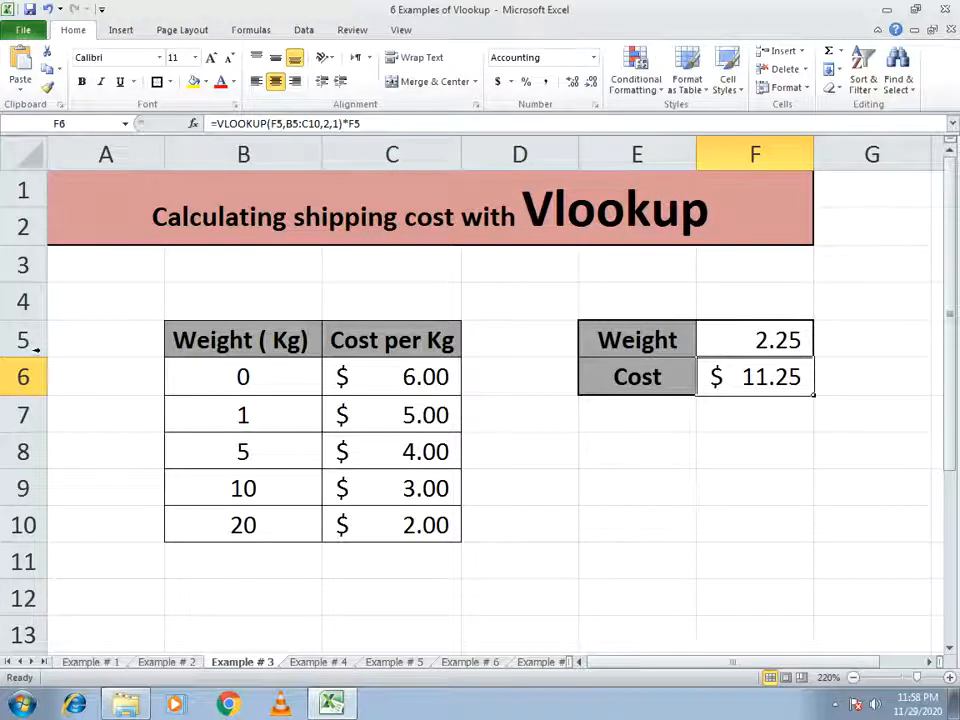
# Step: On the Example # 4 sheet, write =VLOOKUP(A5,A7:F11,2,0) in B5 to look up the employee's first name
pyautogui.click(318, 662)
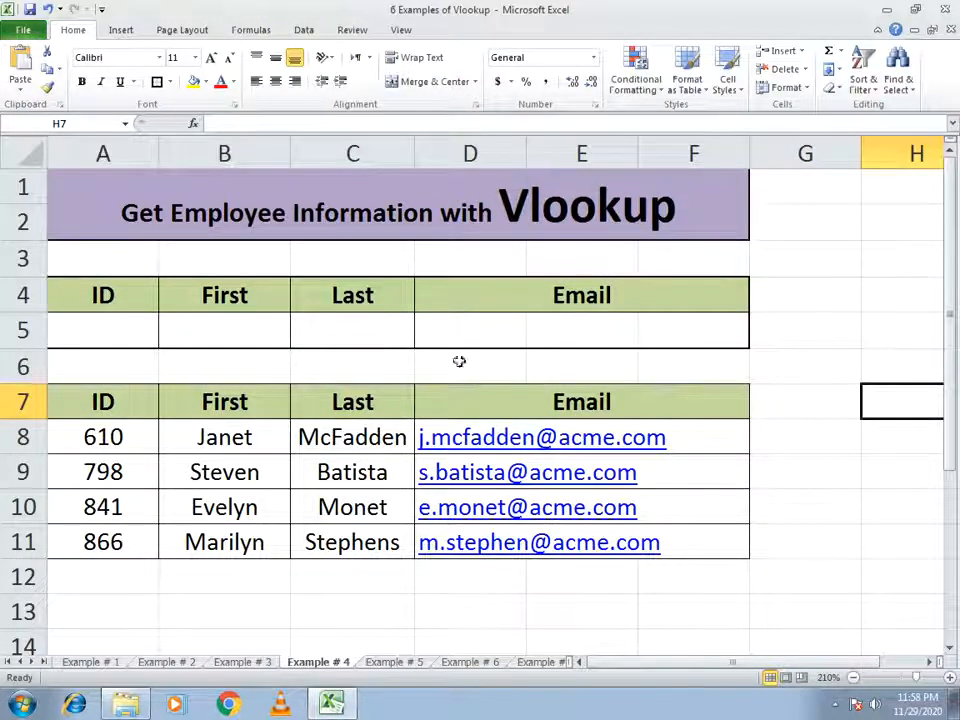
pyautogui.click(172, 331)
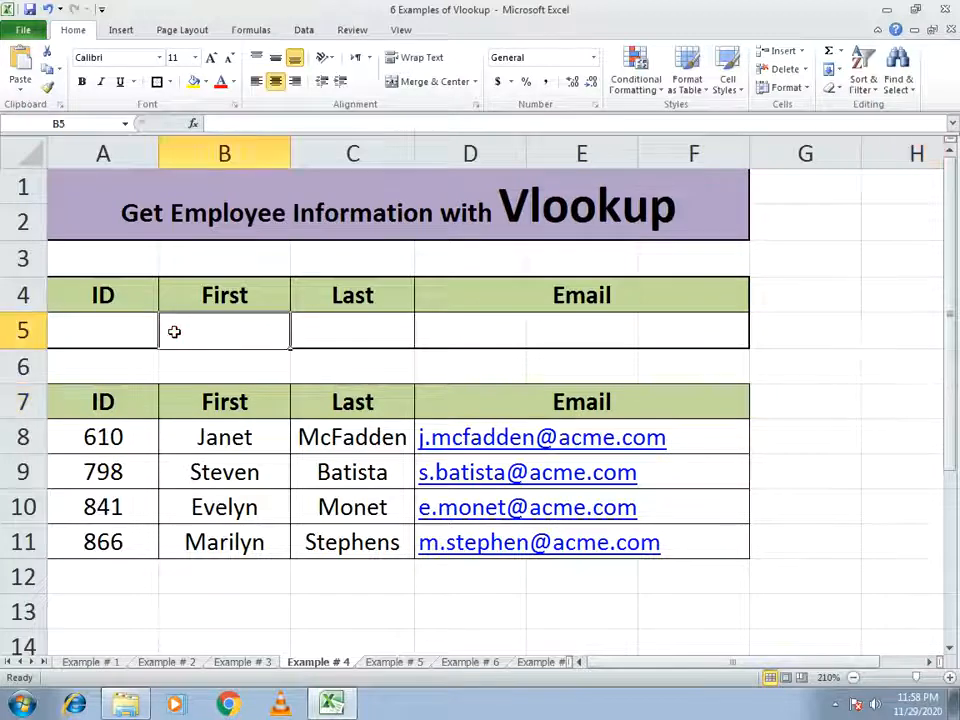
pyautogui.write('=vlookup(')
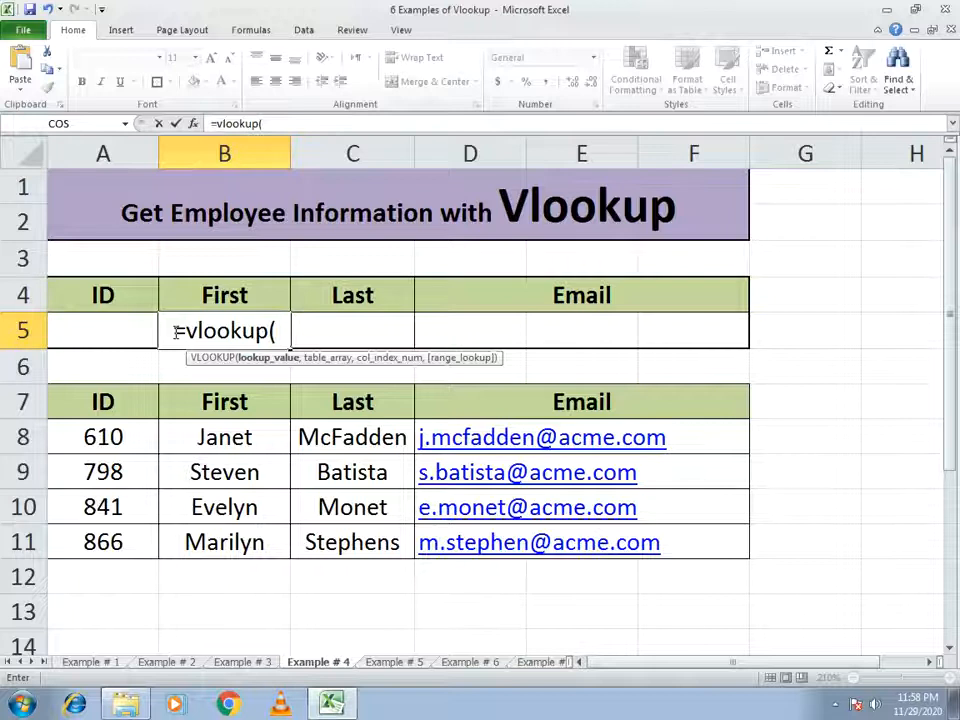
pyautogui.click(135, 330)
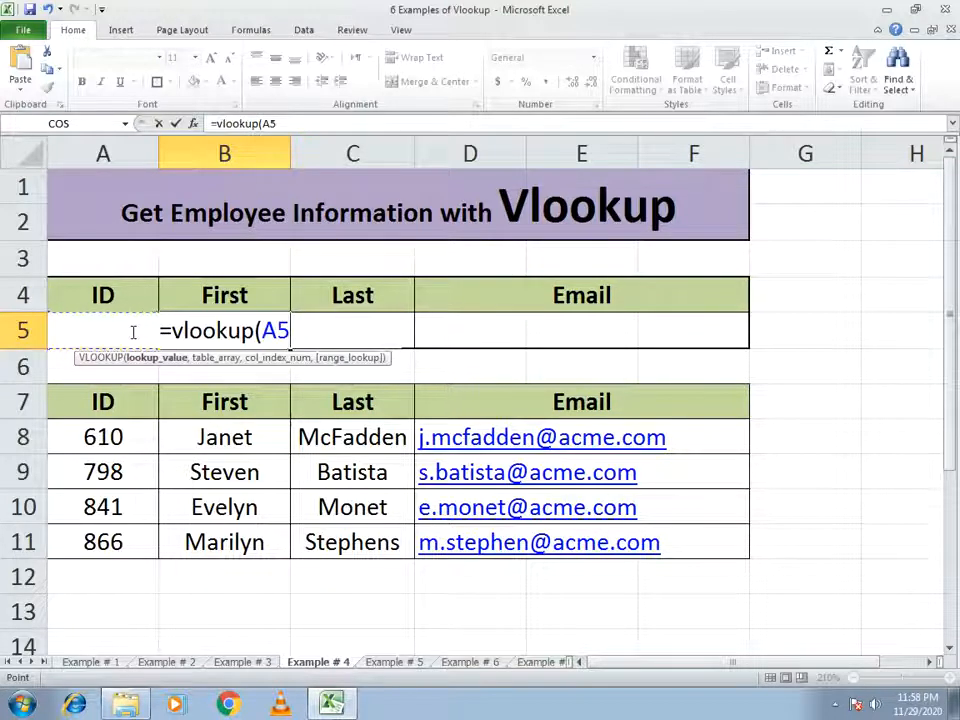
pyautogui.write(',')
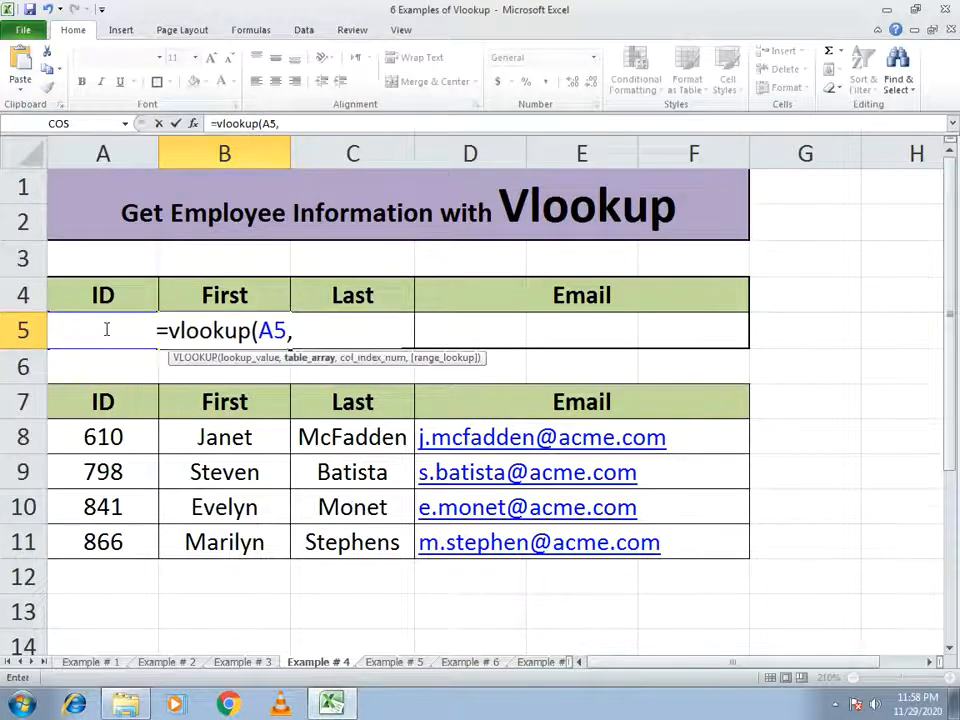
pyautogui.moveTo(111, 403); pyautogui.dragTo(535, 557)
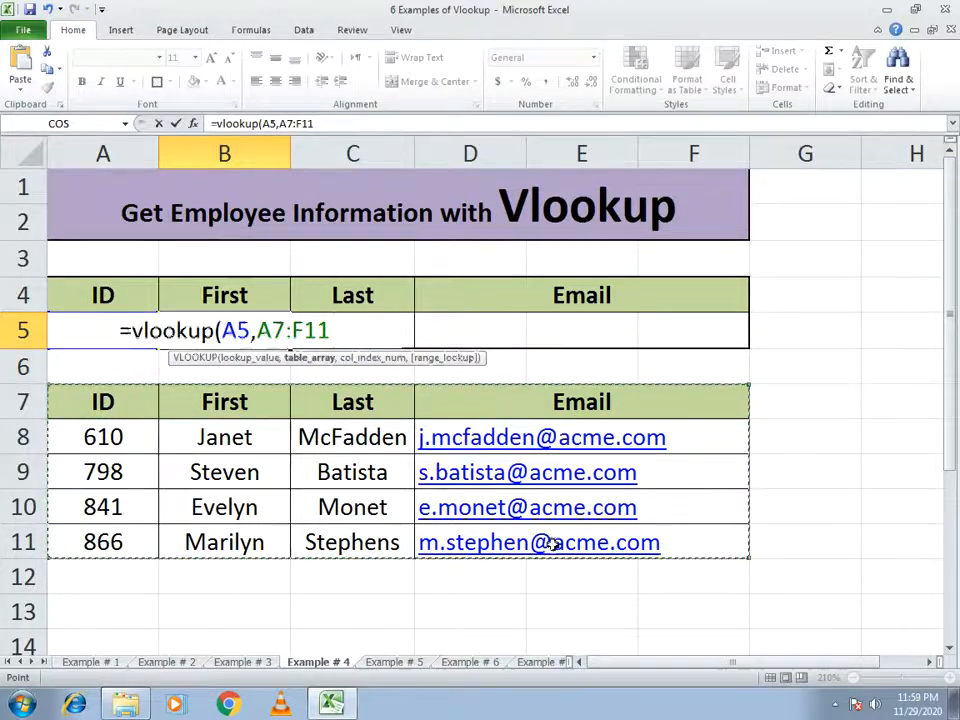
pyautogui.write(',')
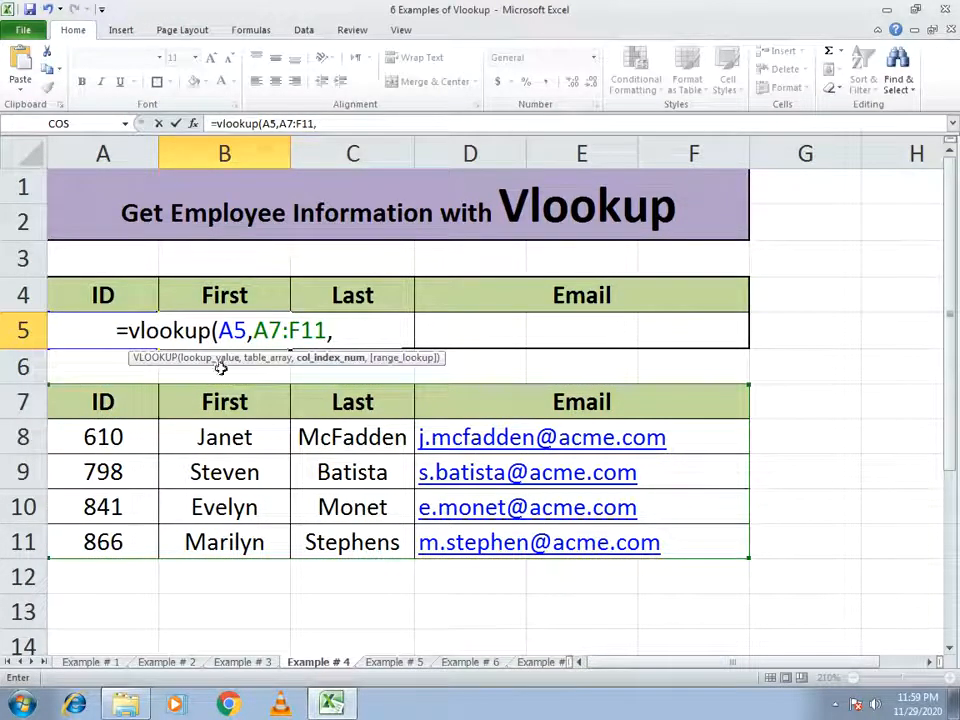
pyautogui.write('2')
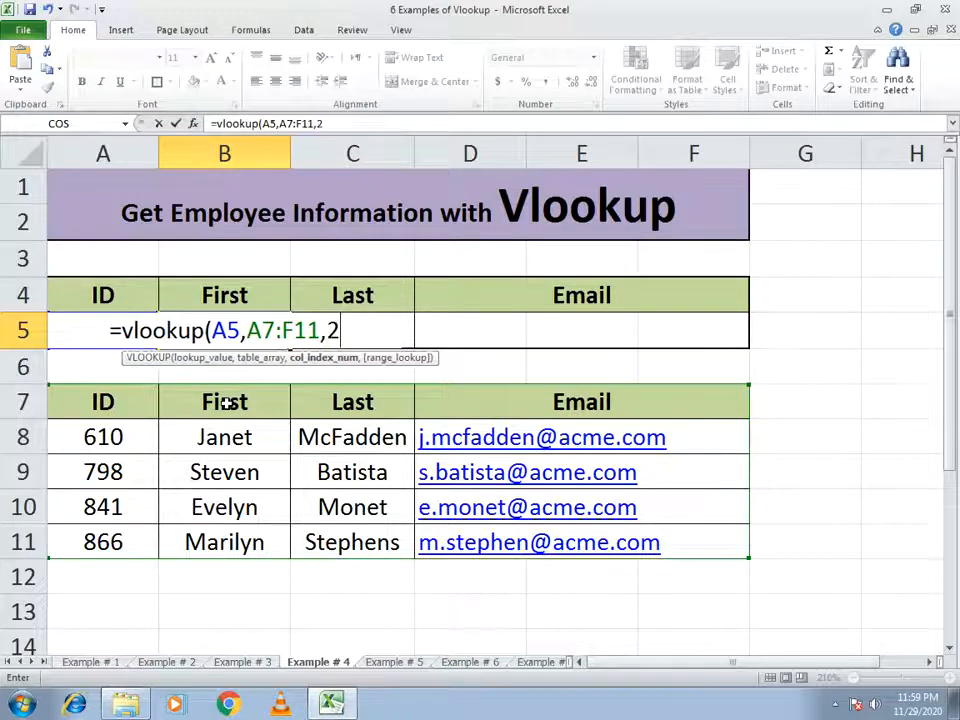
pyautogui.write(',0)')
pyautogui.press('Return')
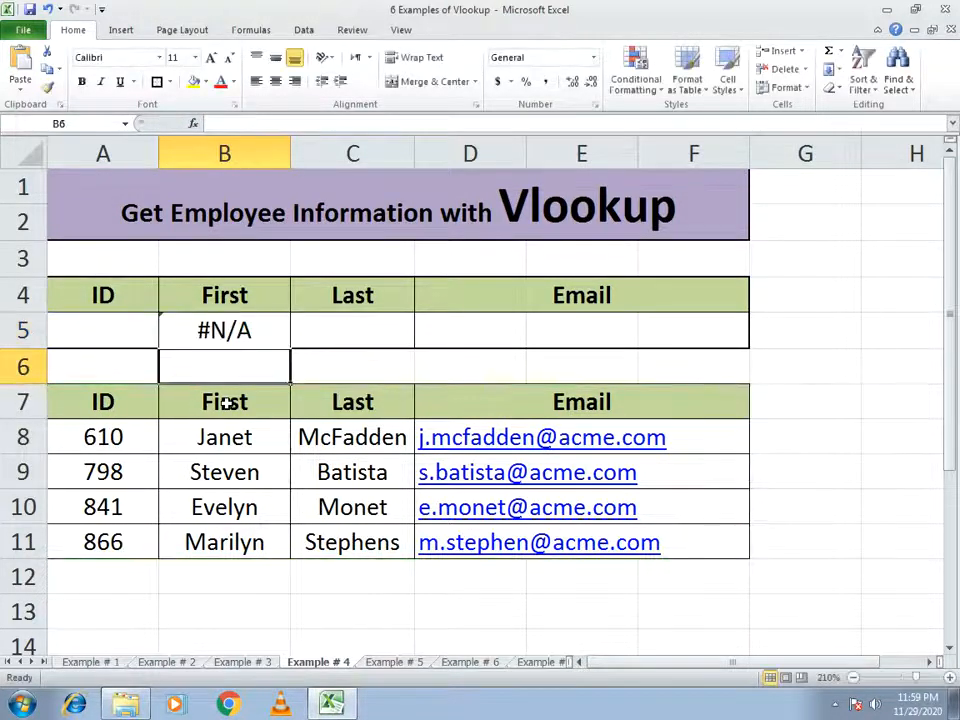
# Step: Fill the B5 lookup formula across to D5, and merge and center D5:F5 under the Email header
pyautogui.click(180, 330)
pyautogui.moveTo(289, 347); pyautogui.dragTo(495, 345)
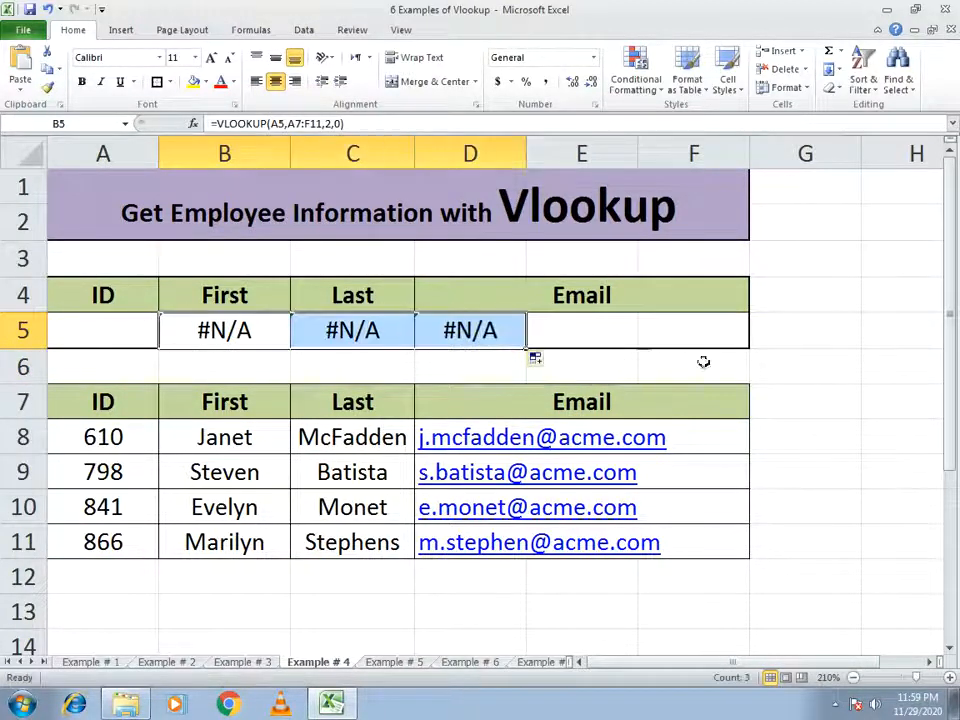
pyautogui.click(872, 375)
pyautogui.moveTo(429, 332); pyautogui.dragTo(676, 326)
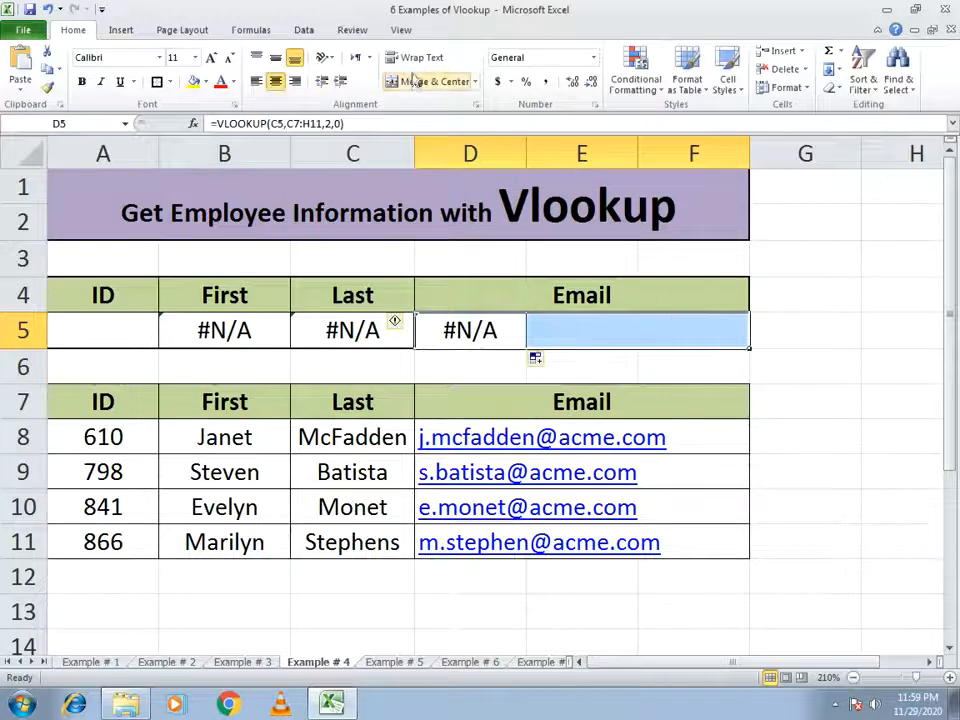
pyautogui.click(420, 81)
# Step: Test the employee lookup by entering the IDs listed in A8 and A10 in turn in ID cell A5
pyautogui.click(134, 330)
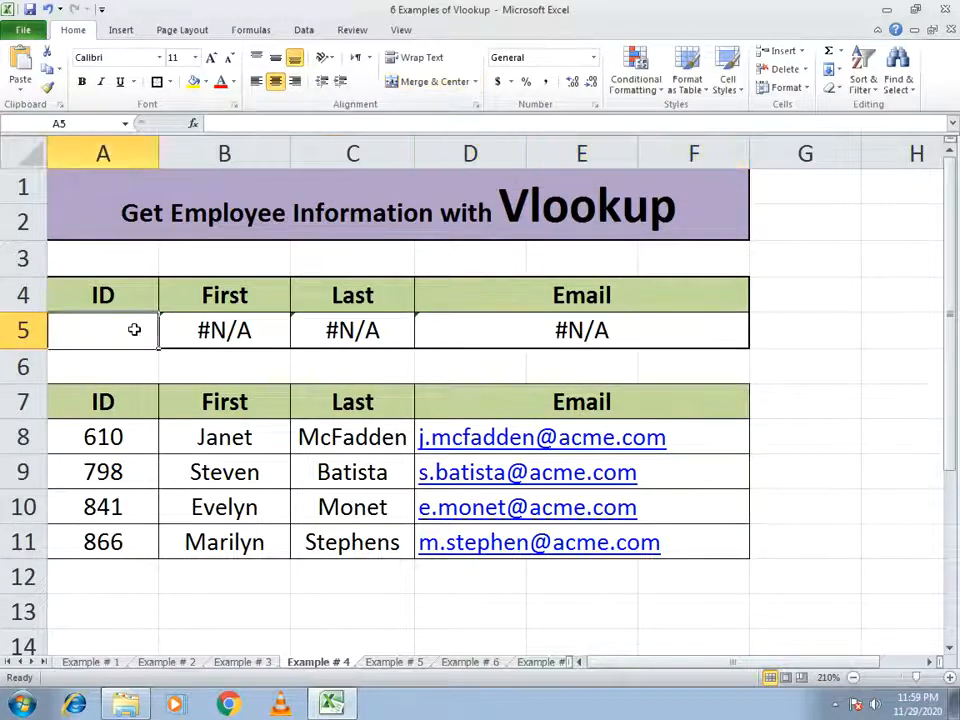
pyautogui.write('610')
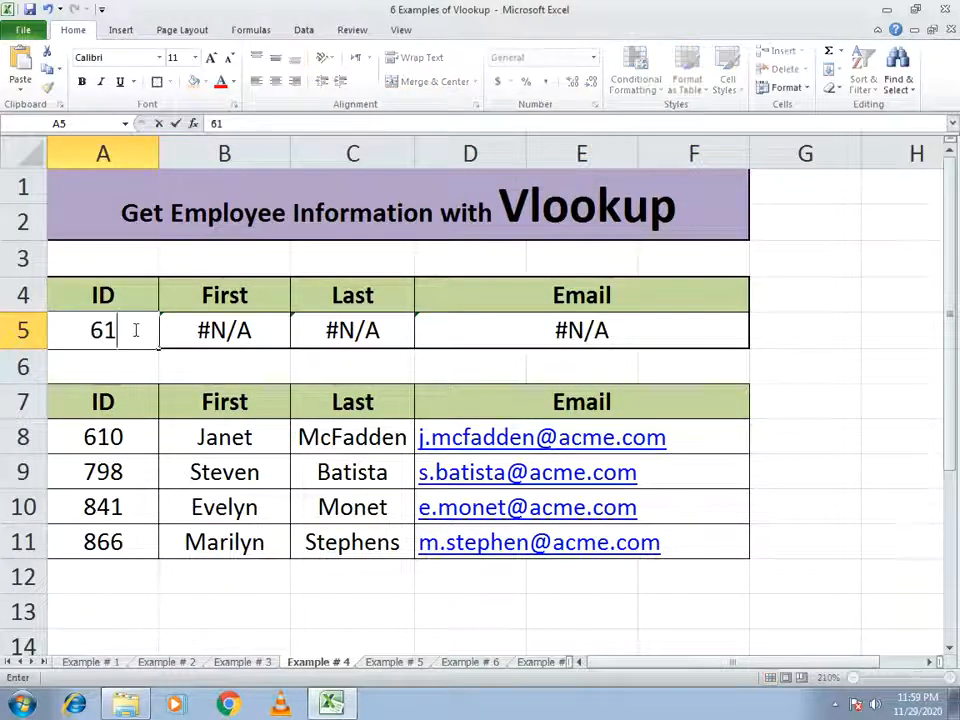
pyautogui.press('Return')
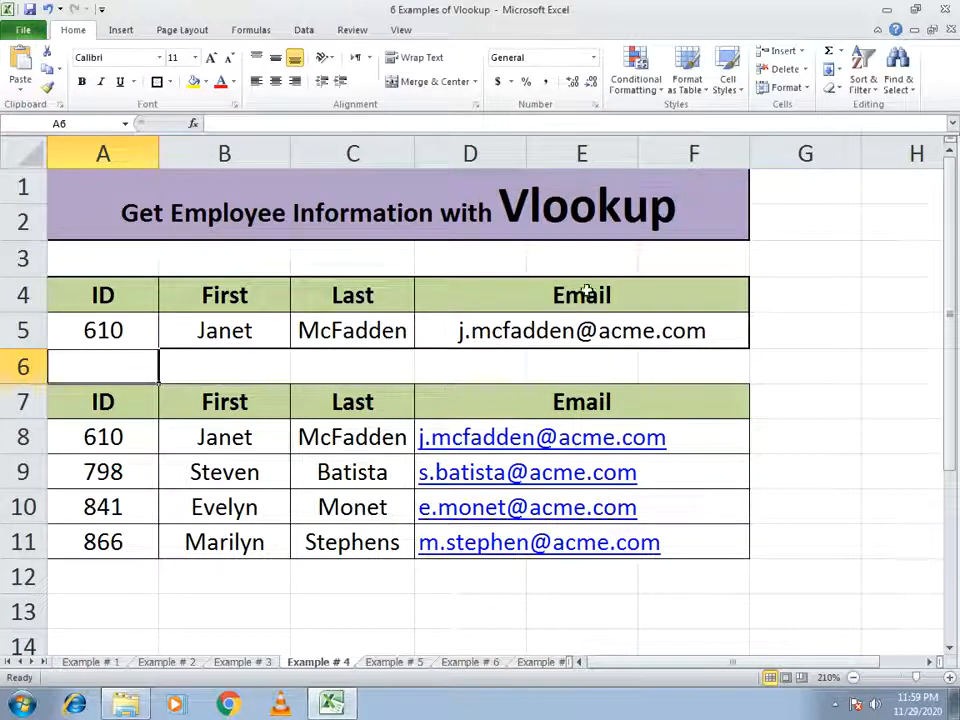
pyautogui.click(100, 332)
pyautogui.write('841')
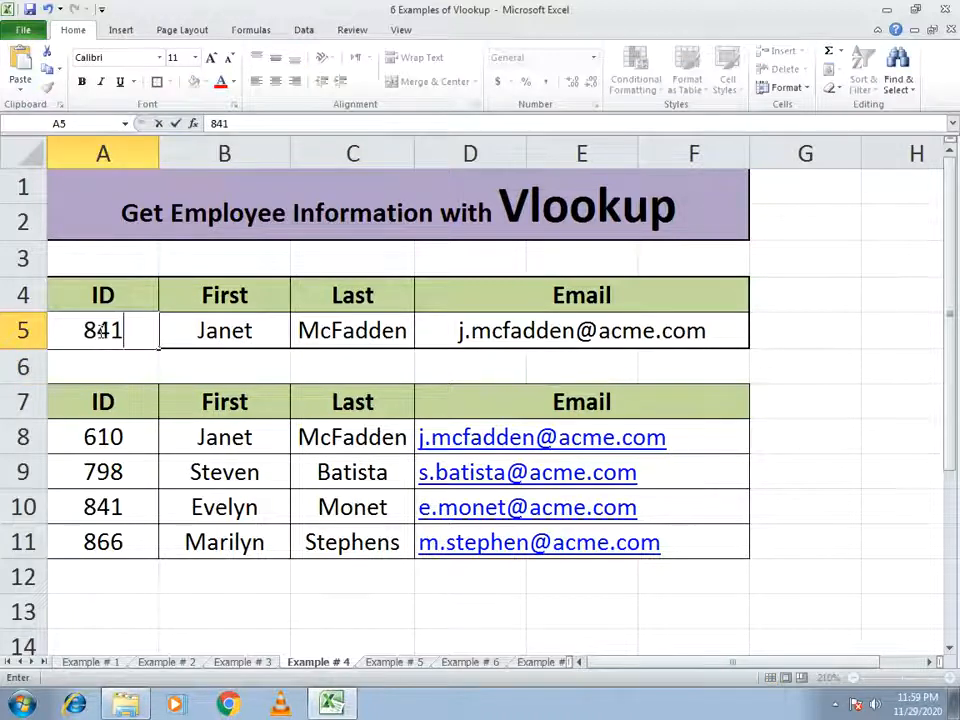
pyautogui.press('Return')
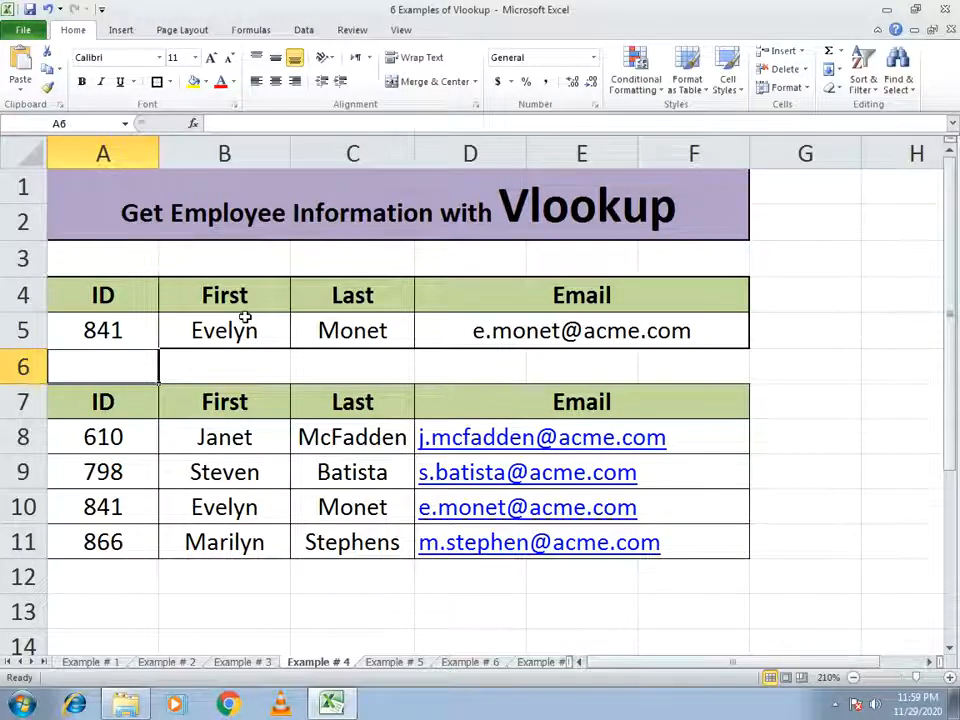
# Step: On the Example # 5 sheet, begin the chained lookup formula in Value cell K5 with =IFERROR(VLOOKUP(
pyautogui.click(394, 664)
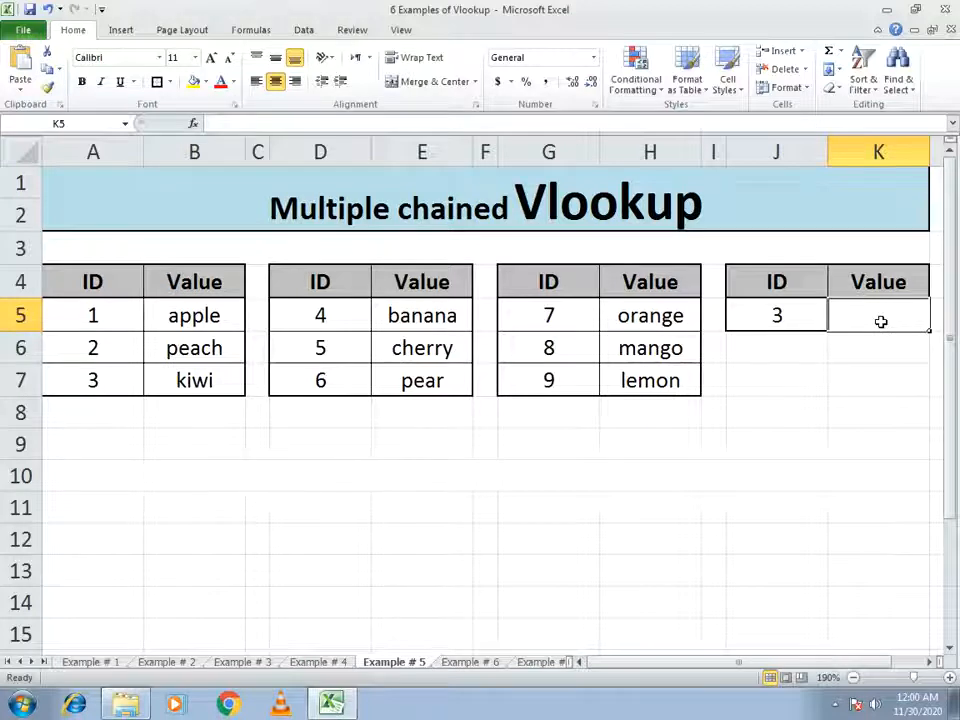
pyautogui.click(244, 123)
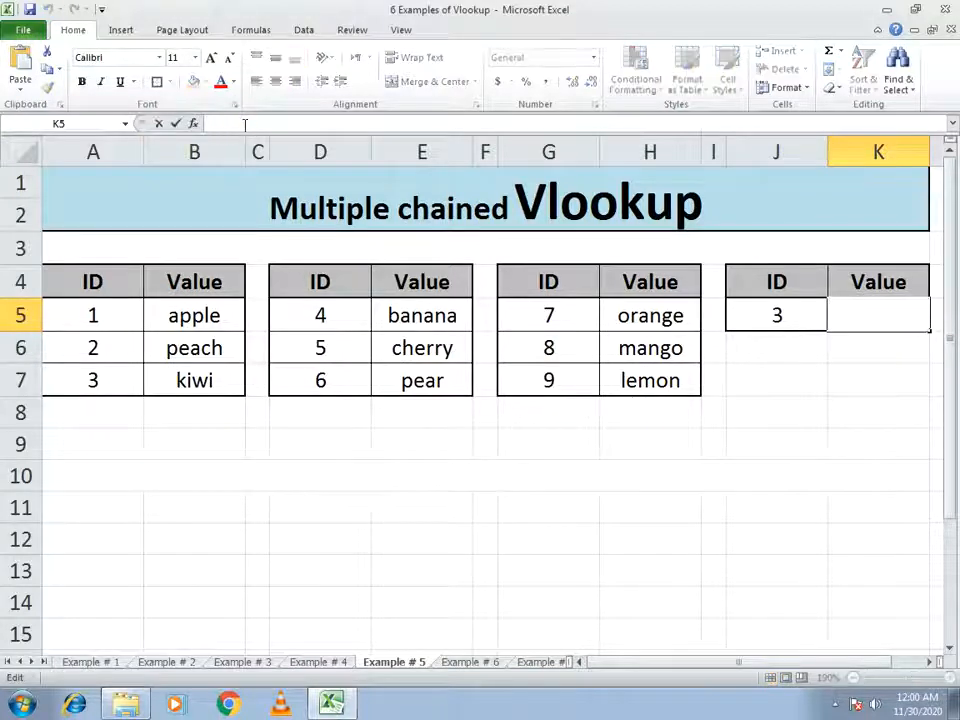
pyautogui.write('=if')
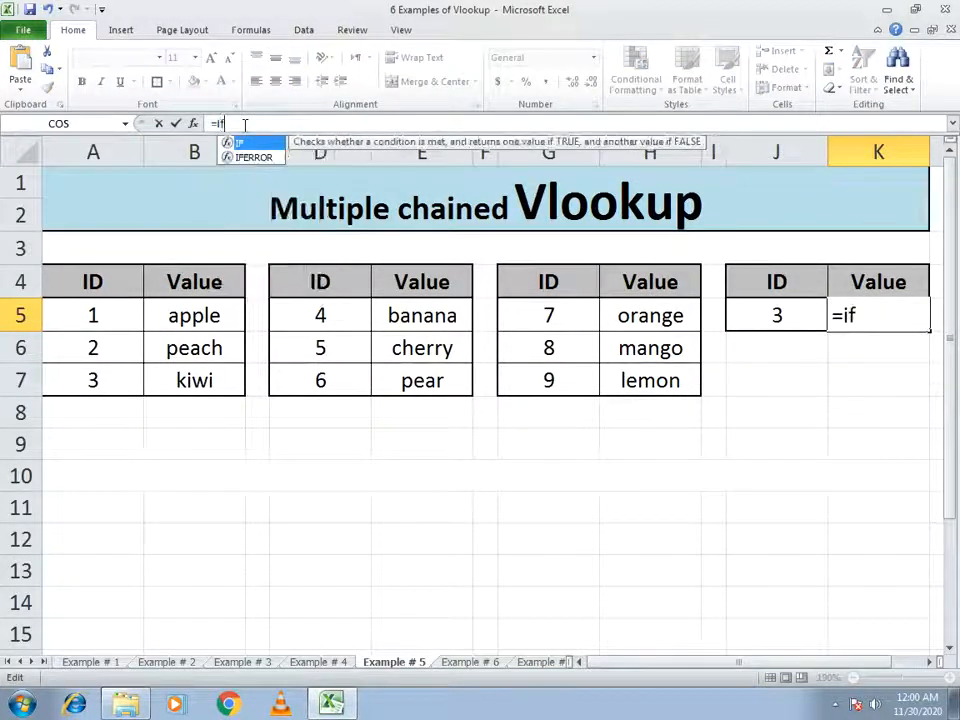
pyautogui.press('BackSpace')
pyautogui.press('BackSpace')
pyautogui.write('IF')
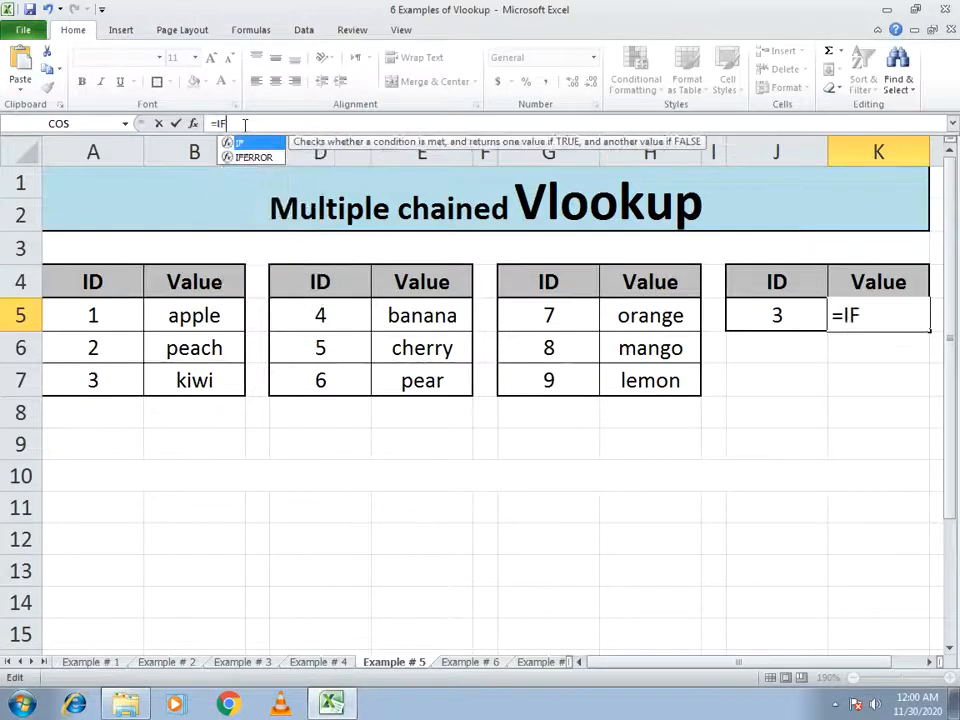
pyautogui.write('ERROR')
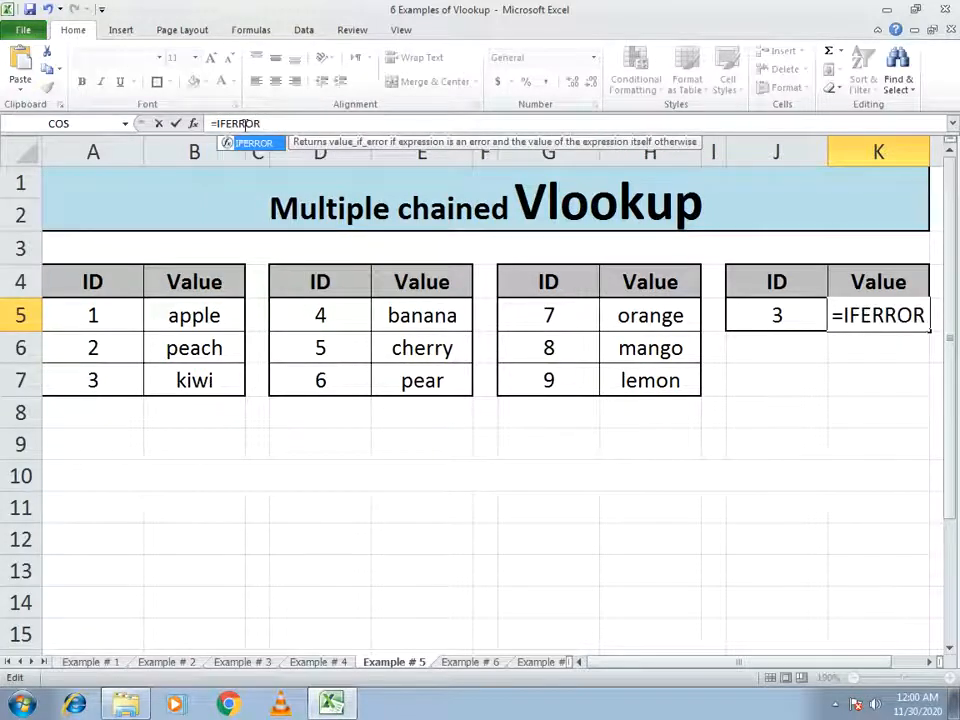
pyautogui.write('(V')
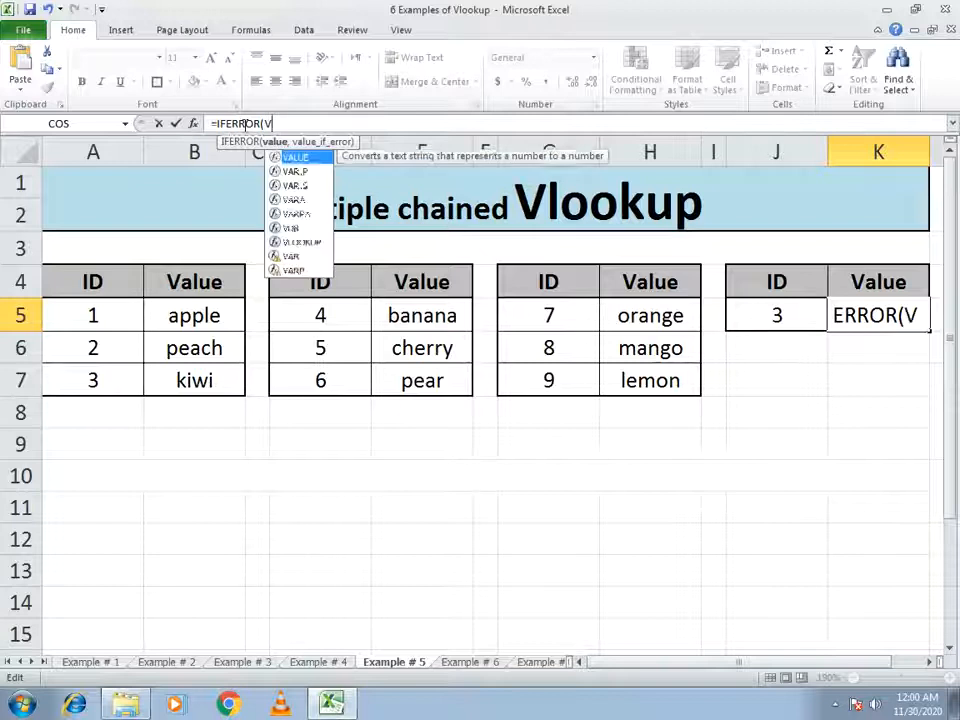
pyautogui.write('LOOK')
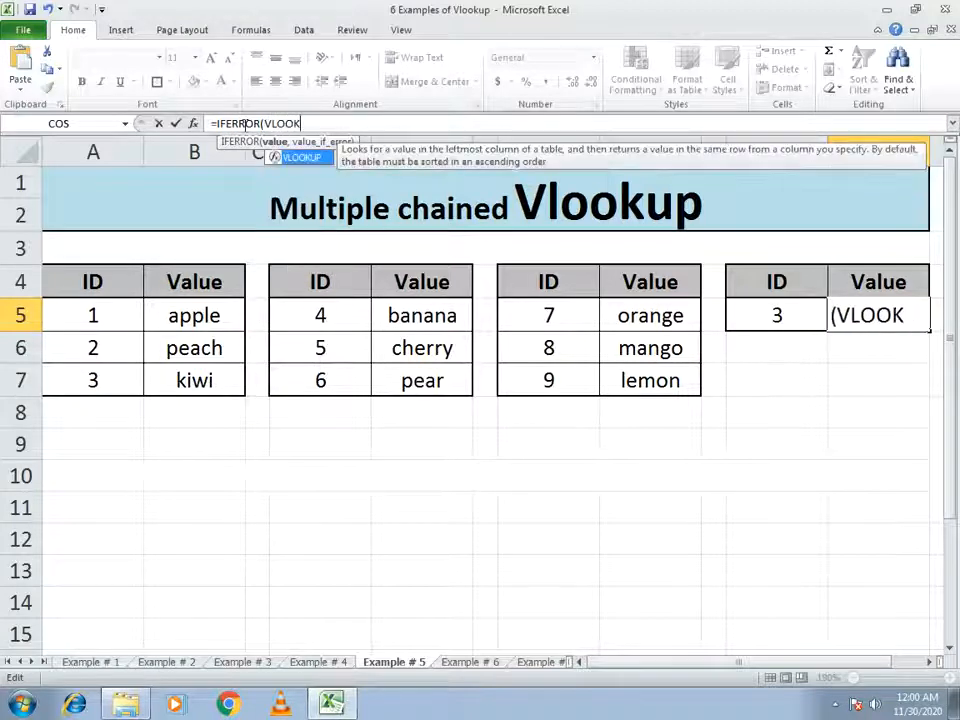
pyautogui.write('UP(')
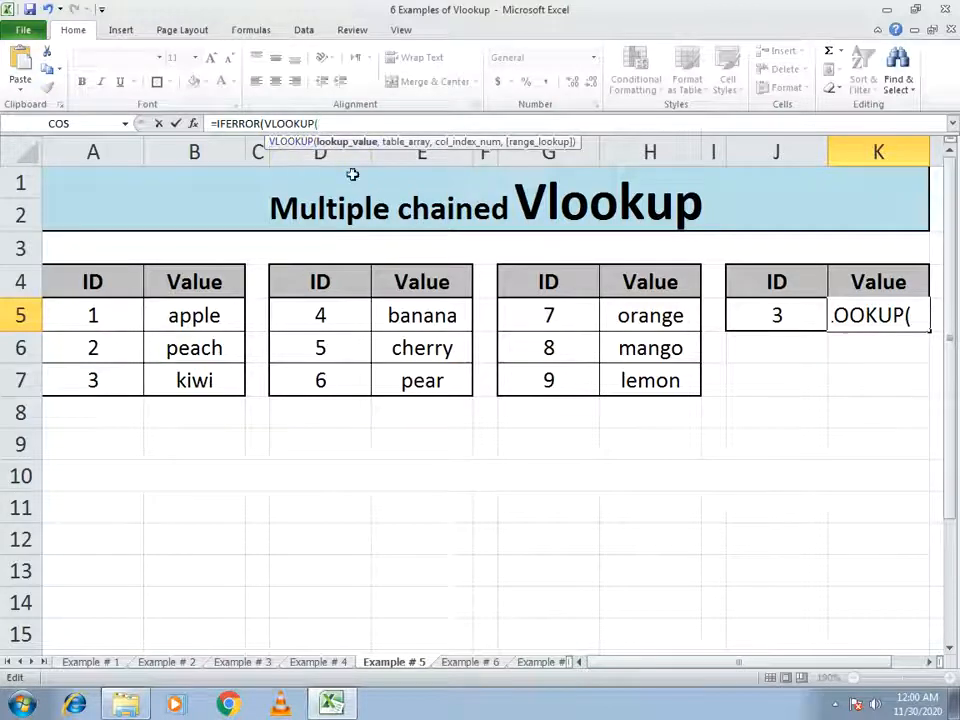
# Step: Complete the first VLOOKUP in the K5 formula with the arguments J5,A4:B7,2,0 to search the first ID table
pyautogui.click(776, 318)
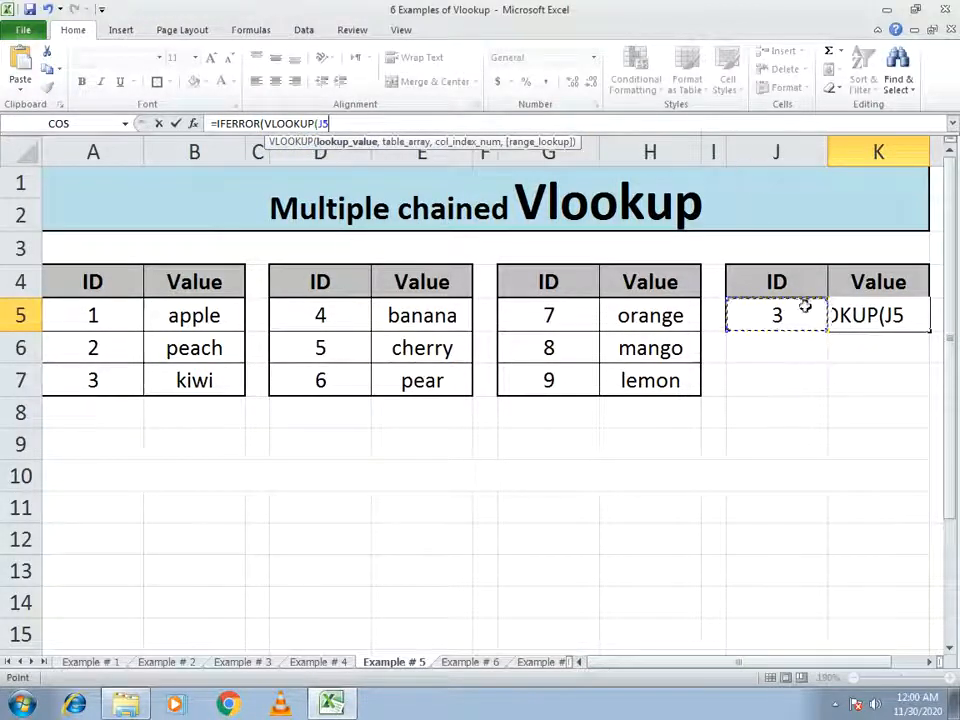
pyautogui.write(',')
pyautogui.click(121, 279)
pyautogui.moveTo(121, 279); pyautogui.dragTo(195, 371)
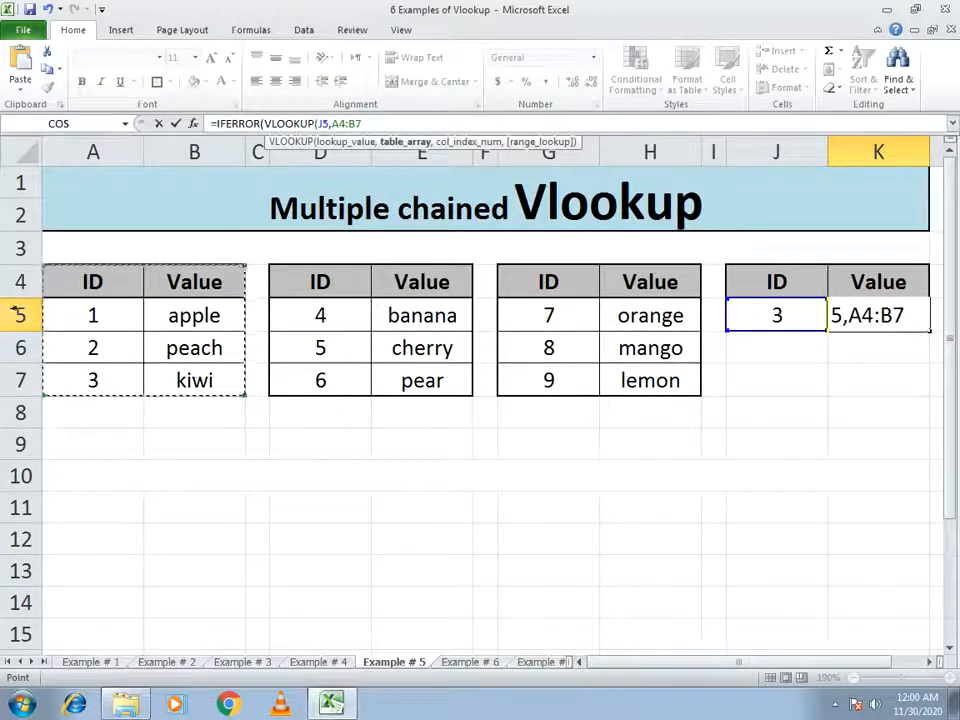
pyautogui.write(',')
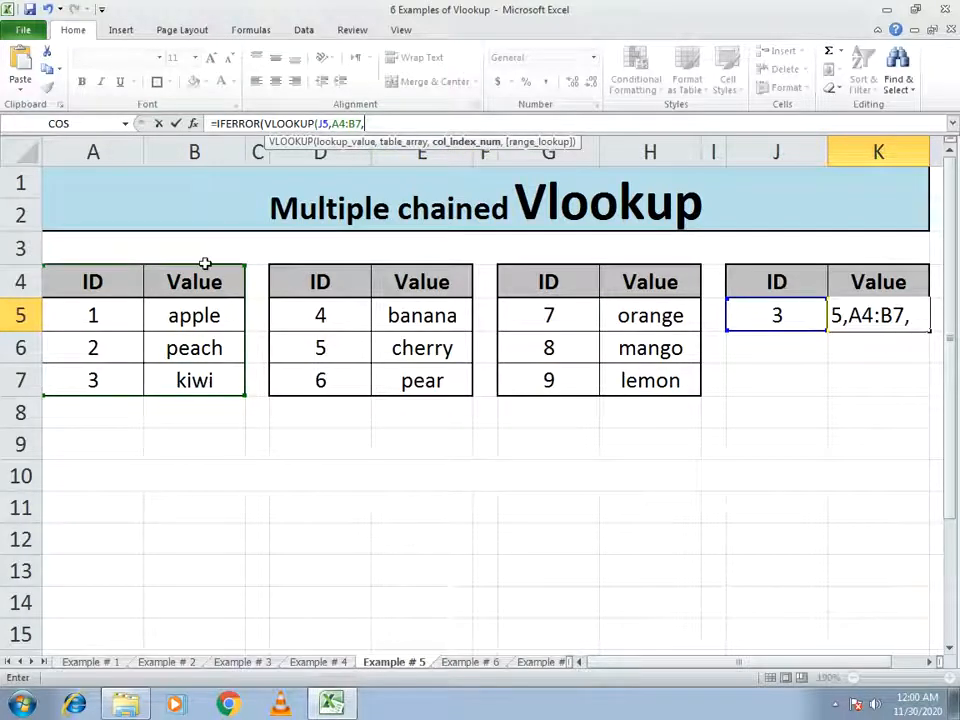
pyautogui.write('2,0')
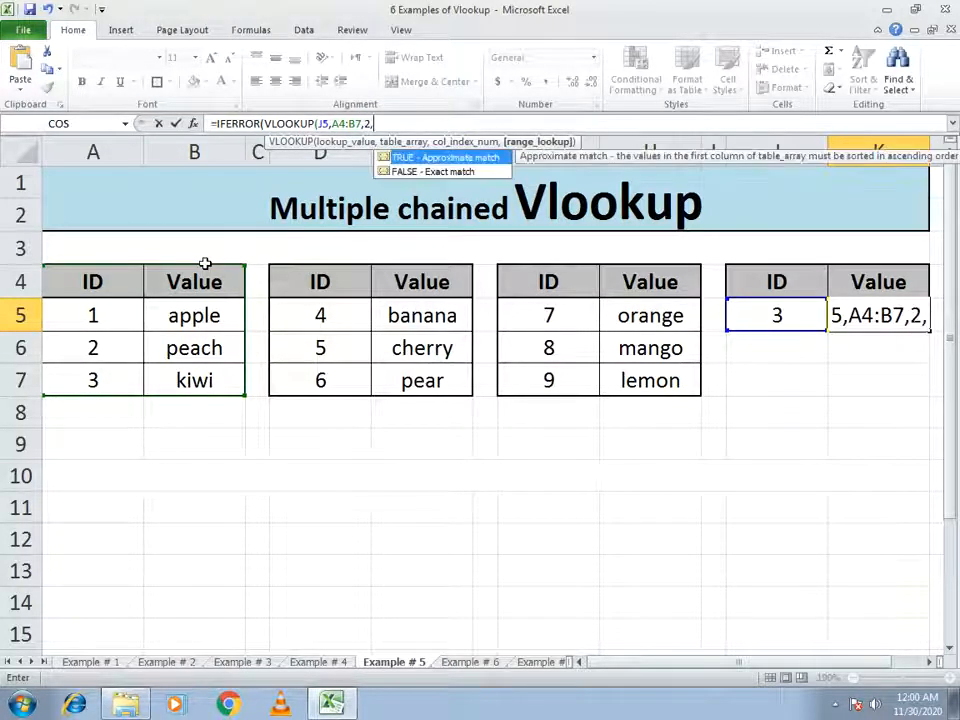
pyautogui.write(')')
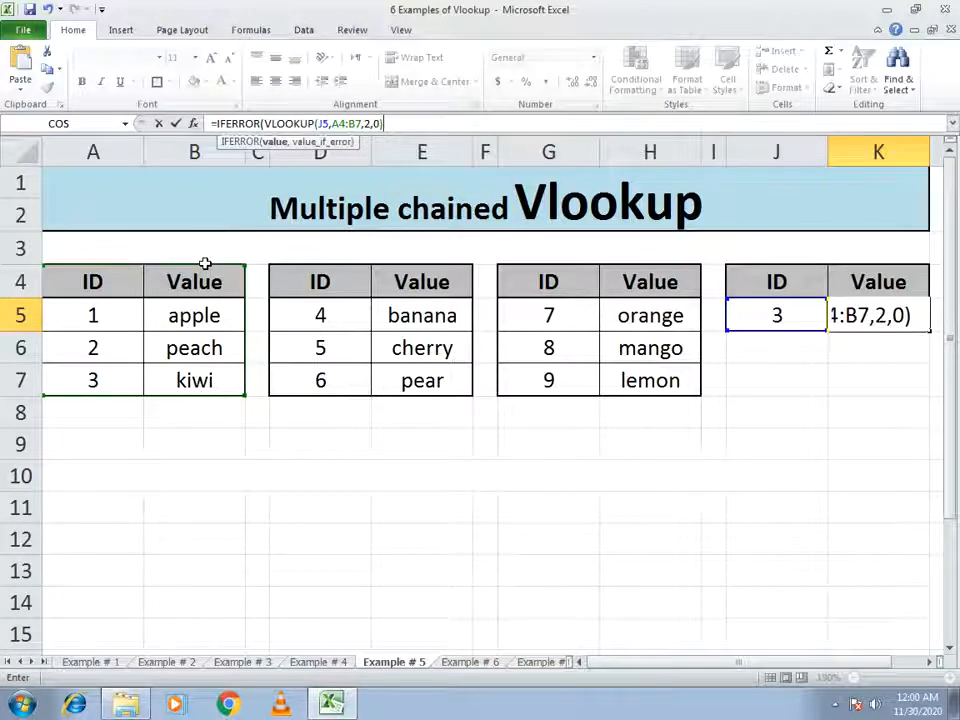
# Step: Nest a second IFERROR in the K5 formula as ,IFERROR(VLOOKUP(J5,D4:E7,2,0) to search the second ID table
pyautogui.write(',IFERROR')
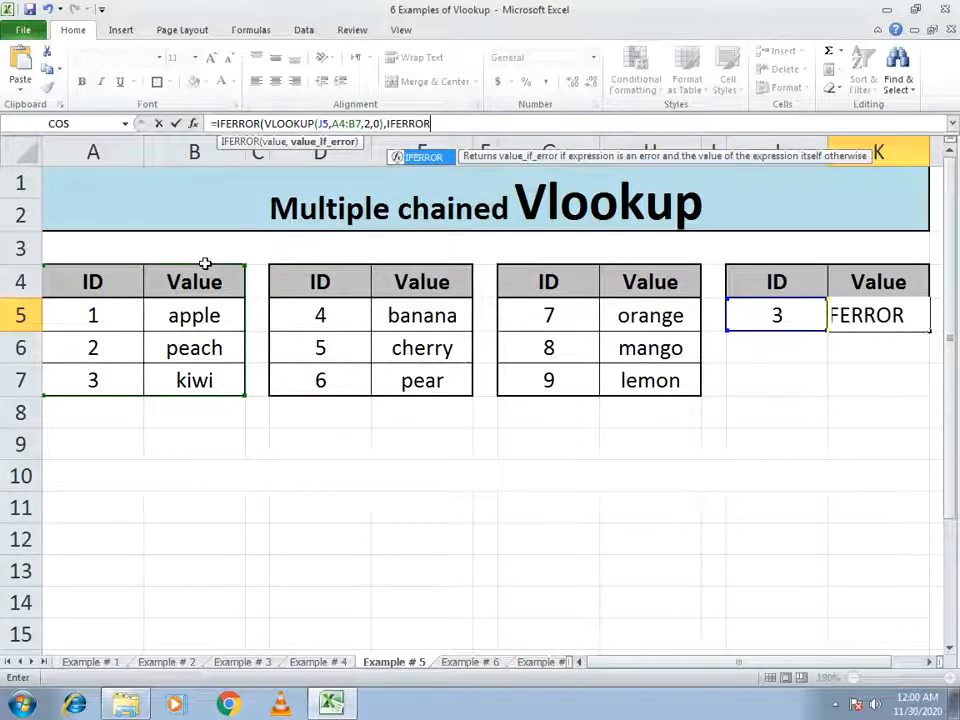
pyautogui.write('(VLOOKUP(')
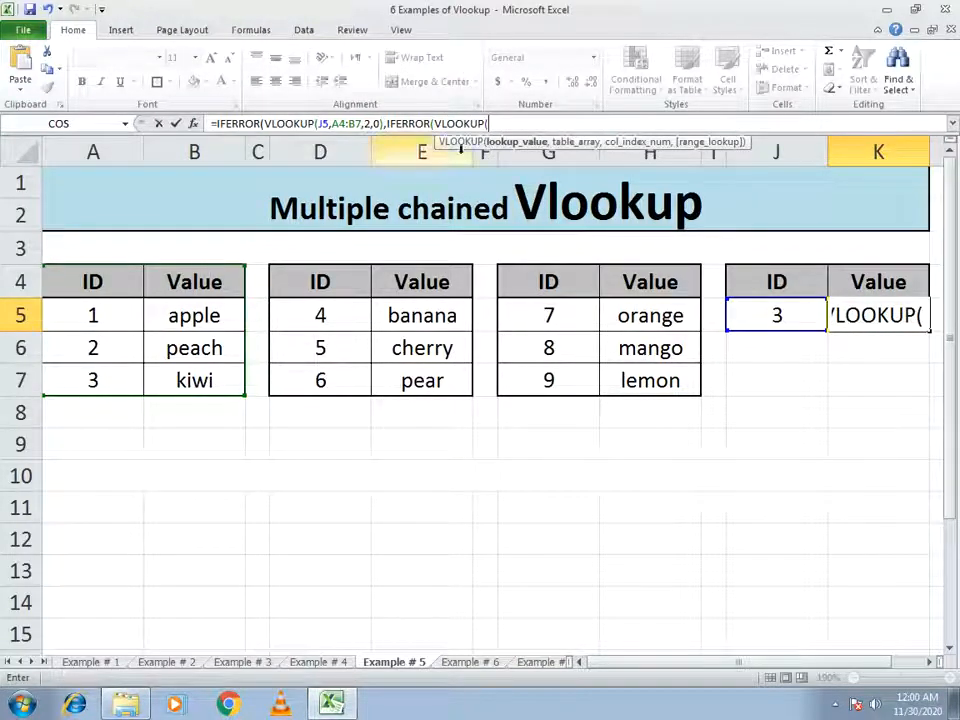
pyautogui.click(790, 320)
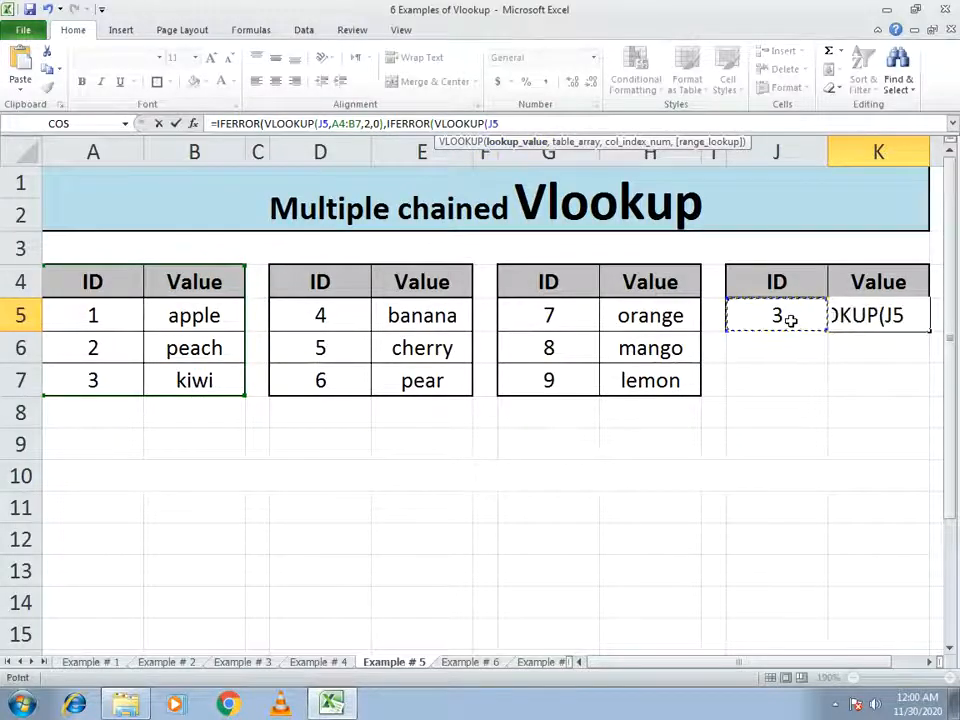
pyautogui.write(',')
pyautogui.moveTo(287, 276); pyautogui.dragTo(414, 390)
pyautogui.write(',')
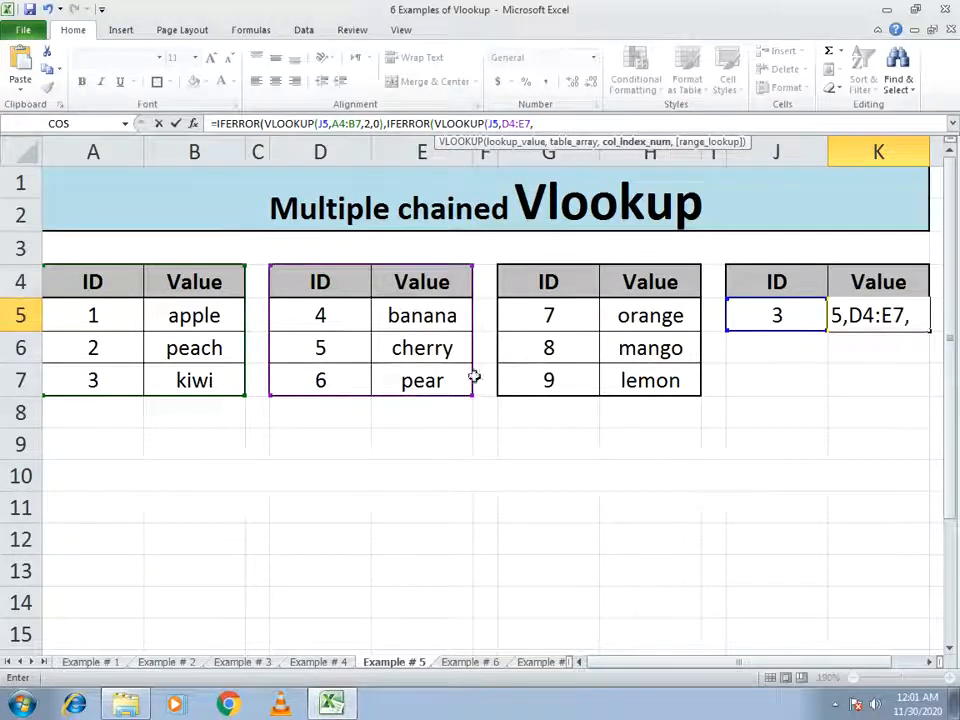
pyautogui.write('2,0')
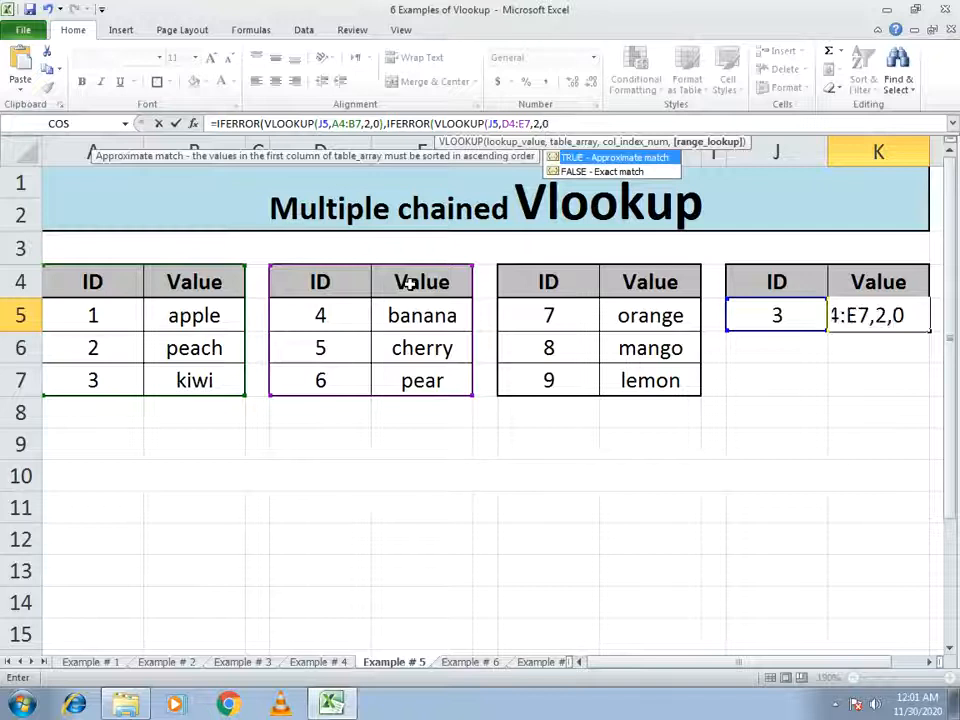
pyautogui.write(')')
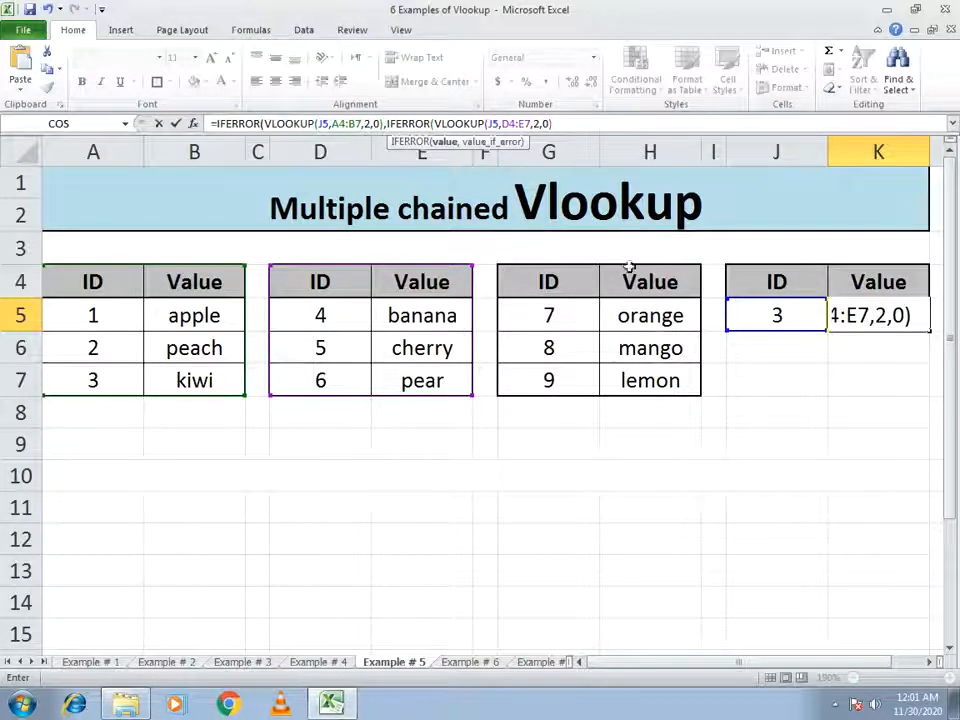
# Step: Finish the K5 formula with ,VLOOKUP(J5,G4:H7,2,0))) to search the third ID table, and enter it
pyautogui.write(',VLOOKUP')
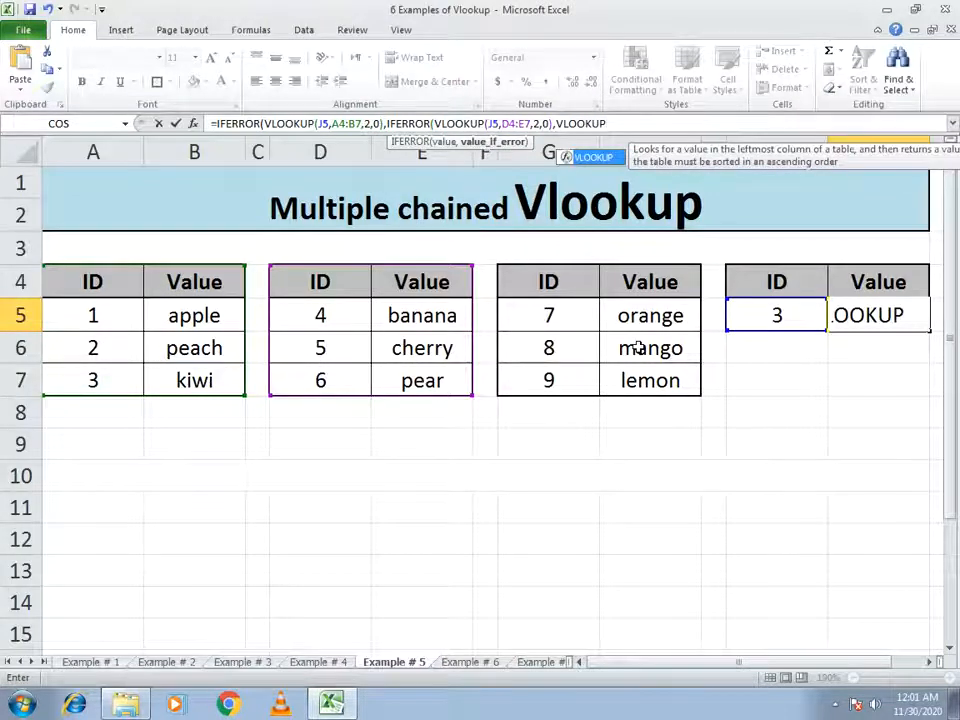
pyautogui.write('(')
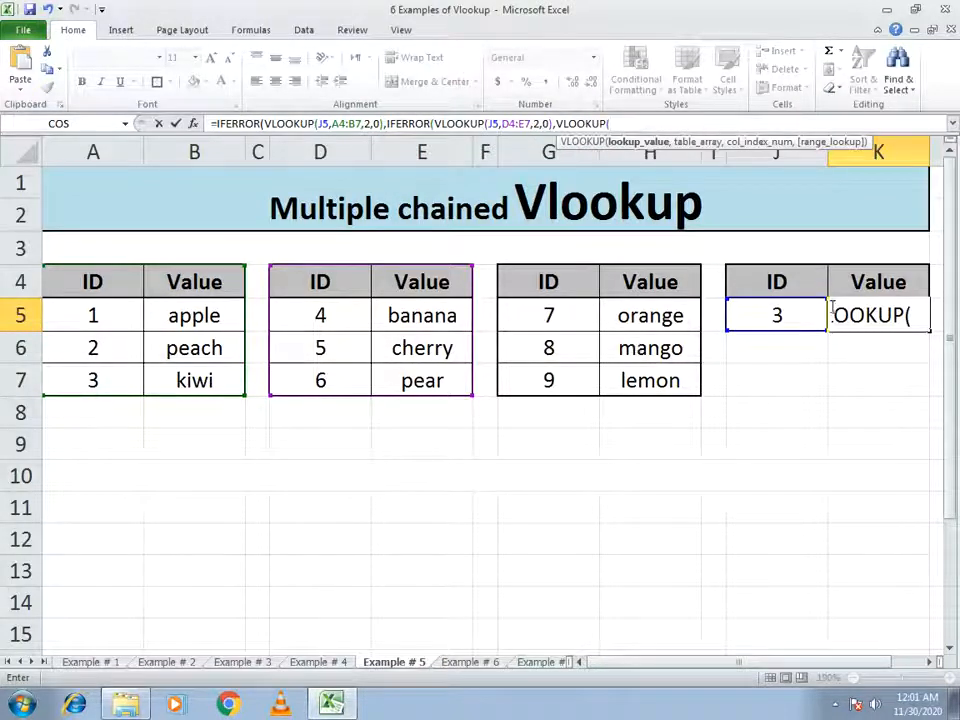
pyautogui.click(771, 313)
pyautogui.write(',')
pyautogui.moveTo(549, 283); pyautogui.dragTo(638, 390)
pyautogui.write(',')
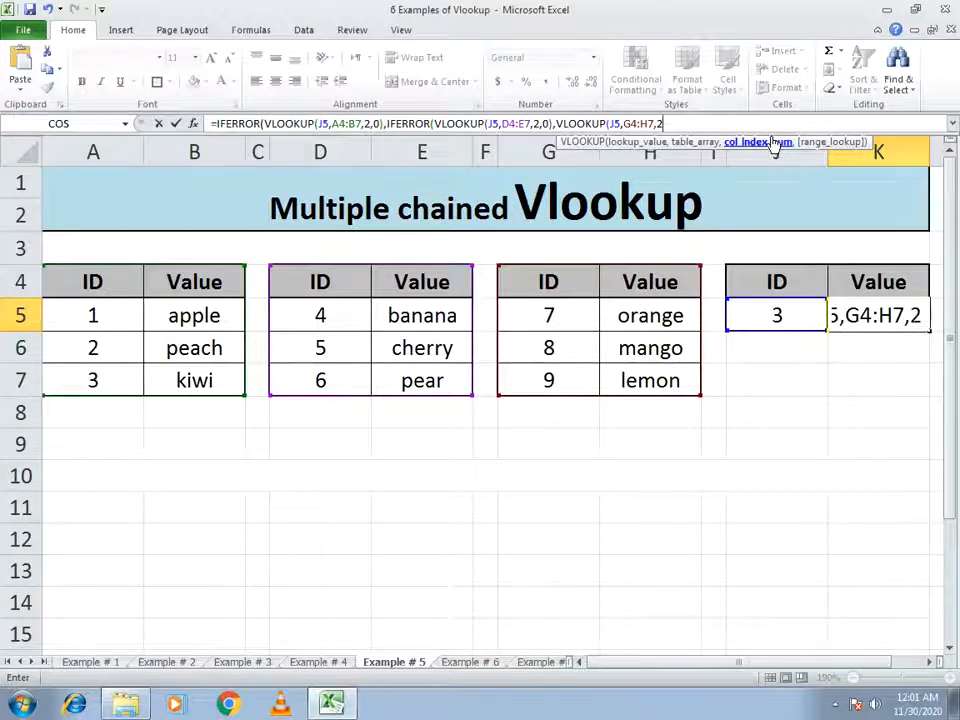
pyautogui.write(',')
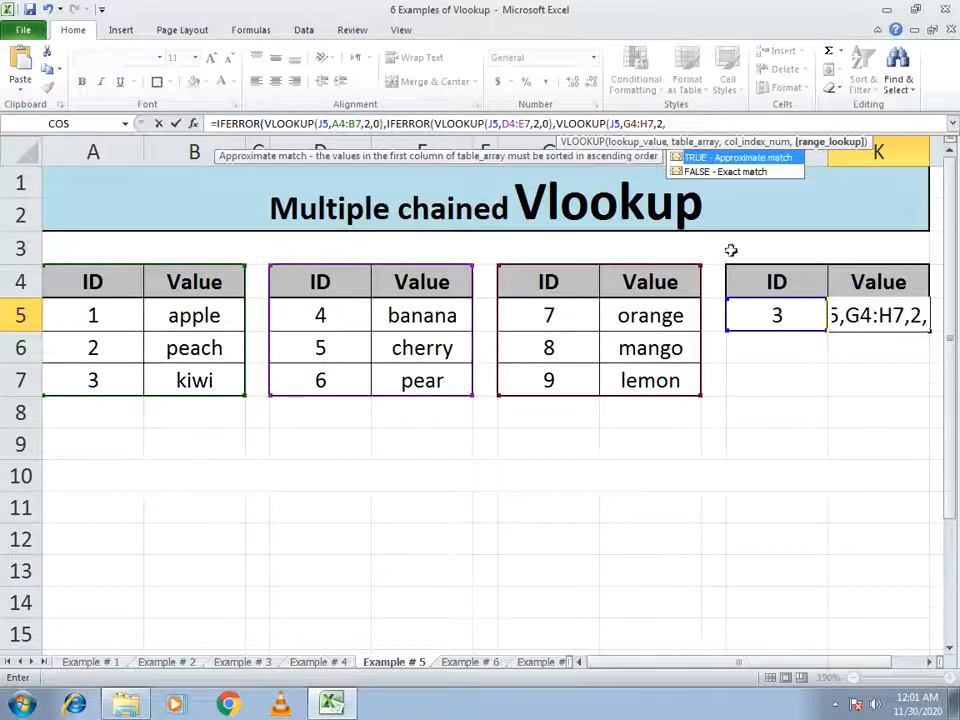
pyautogui.write('0)')
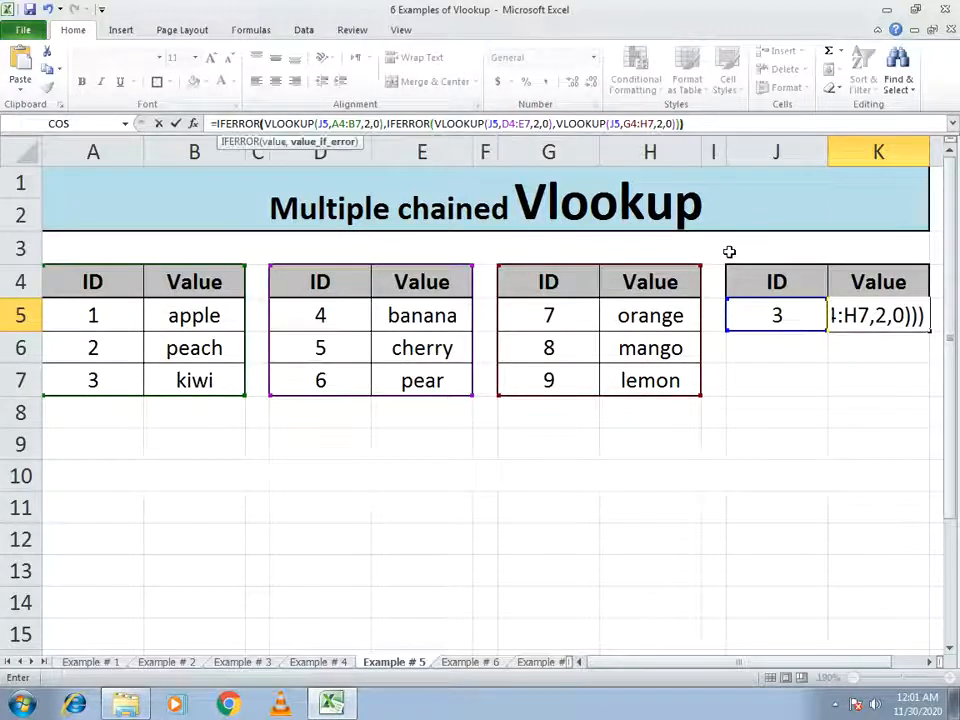
pyautogui.press('Return')
pyautogui.press('Up')
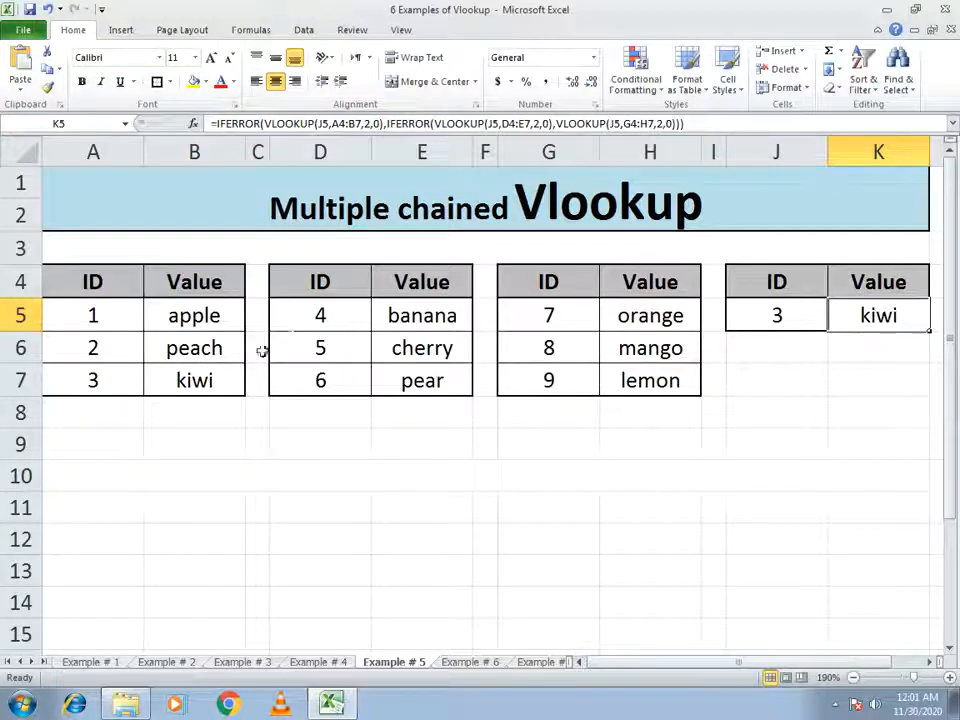
# Step: Test the chained lookup by entering 5 and 8 in turn in ID cell J5
pyautogui.click(776, 315)
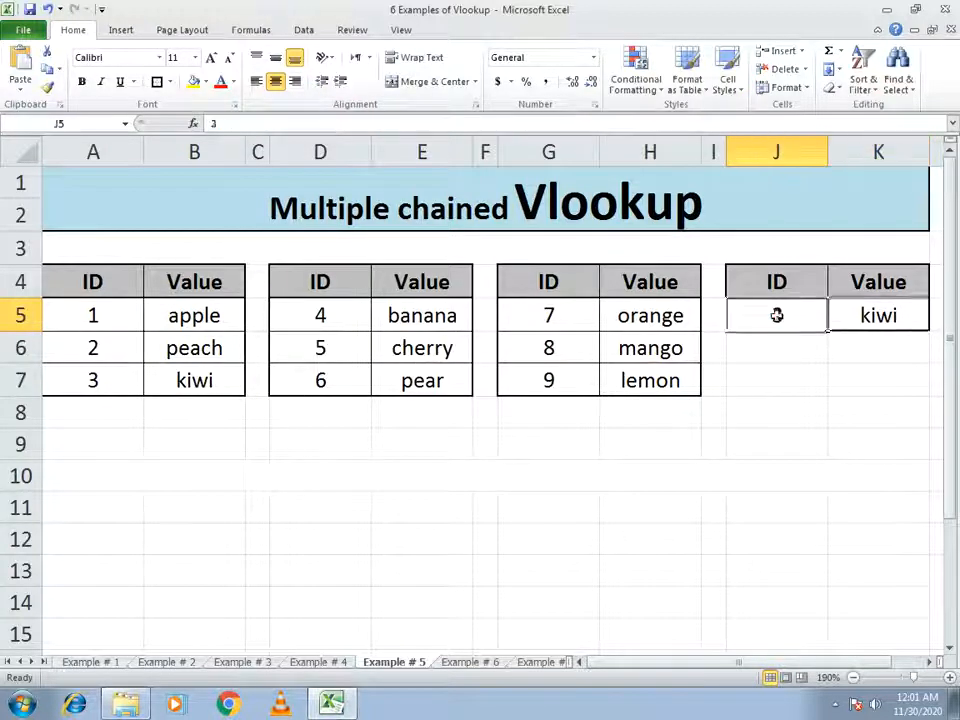
pyautogui.write('5')
pyautogui.press('Return')
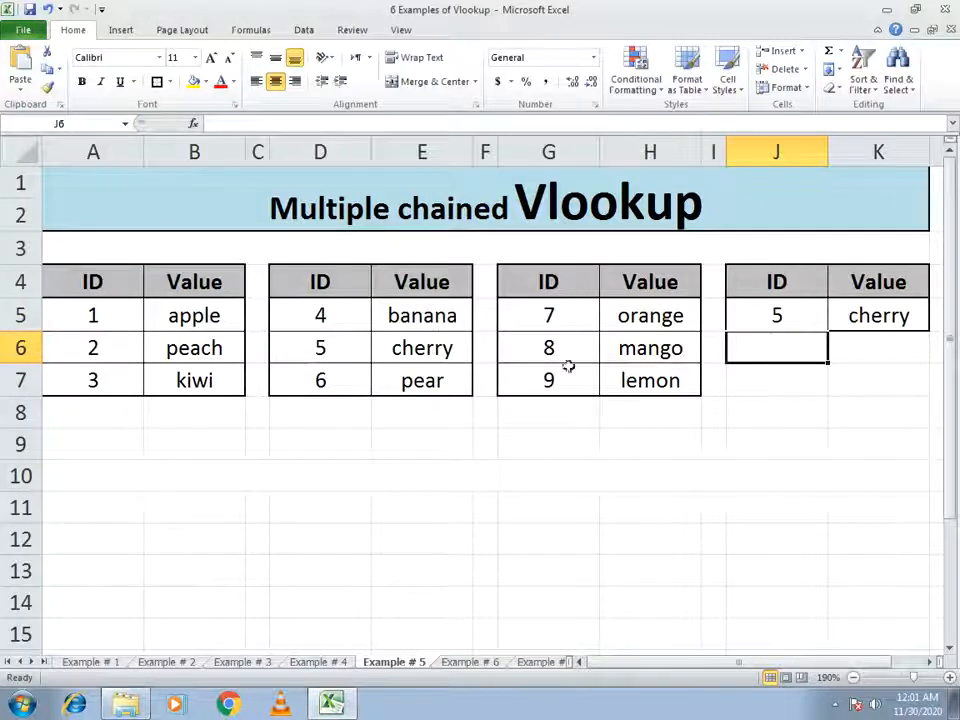
pyautogui.click(771, 313)
pyautogui.write('8')
pyautogui.press('Return')
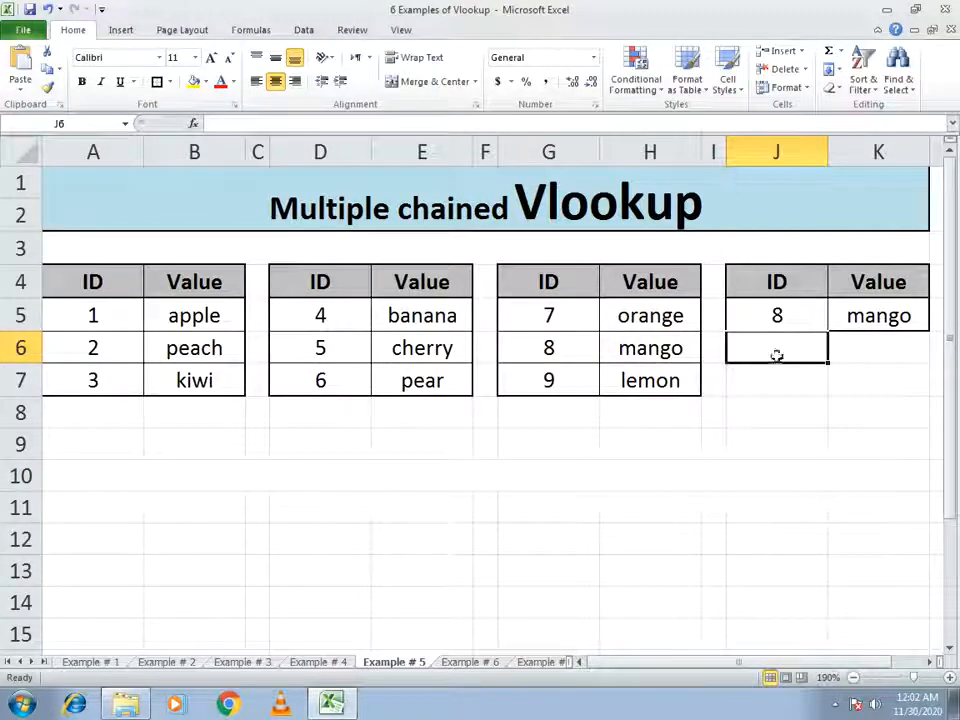
# Step: Copy the K5 formula and paste it as visible text, prefixed with an apostrophe, into merged cell A10
pyautogui.click(861, 313)
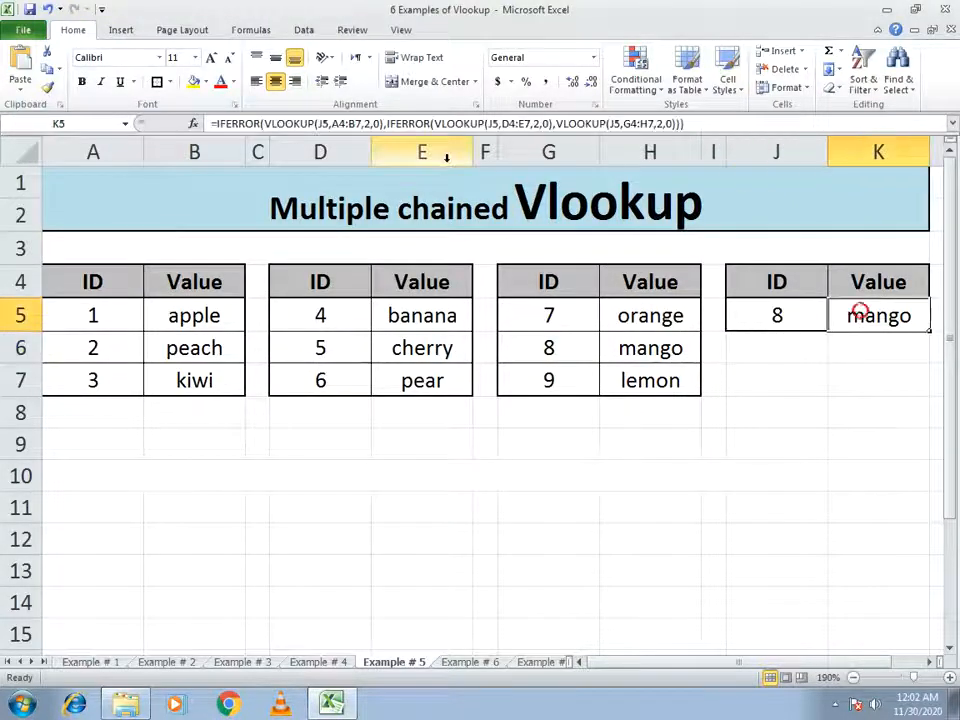
pyautogui.moveTo(691, 126); pyautogui.dragTo(203, 128)
pyautogui.hotkey('ctrl', 'c')
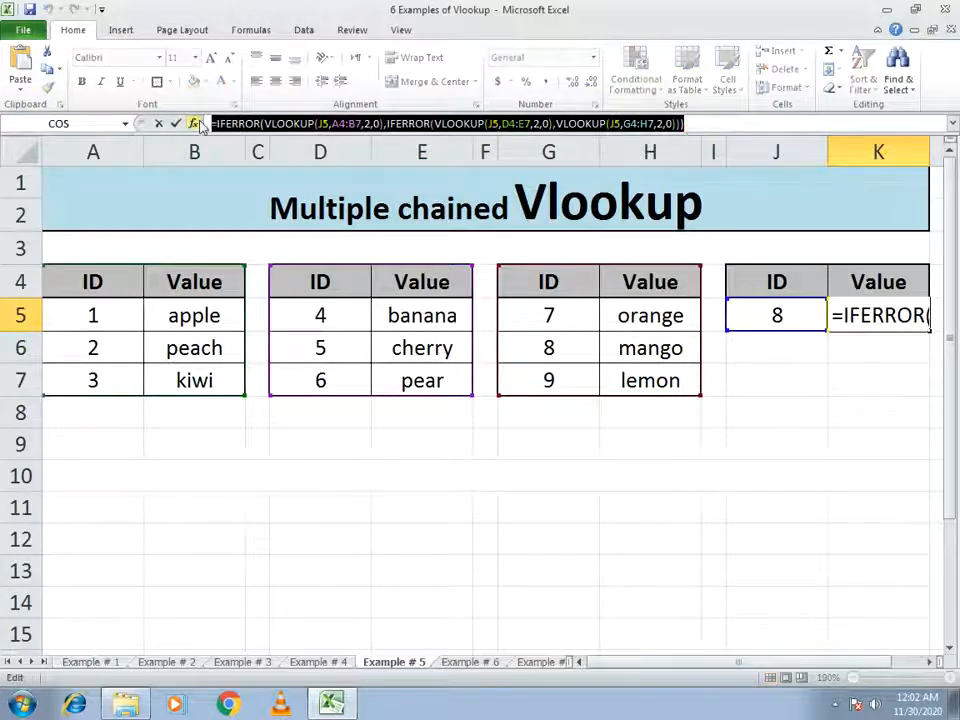
pyautogui.press('Escape')
pyautogui.click(206, 471)
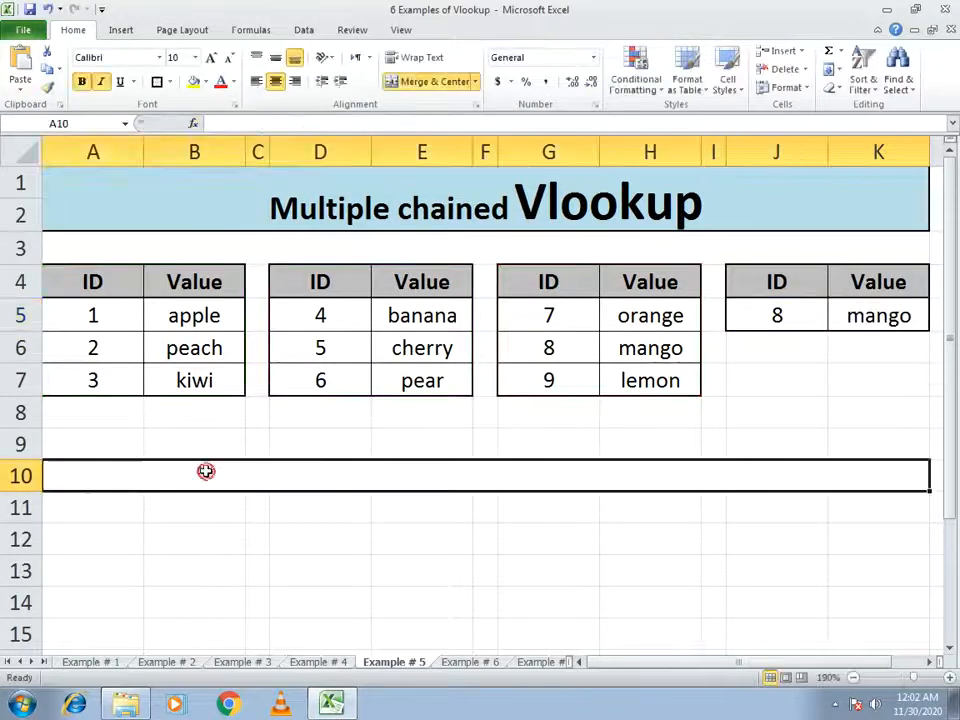
pyautogui.write("'")
pyautogui.hotkey('ctrl', 'v')
pyautogui.press('Return')
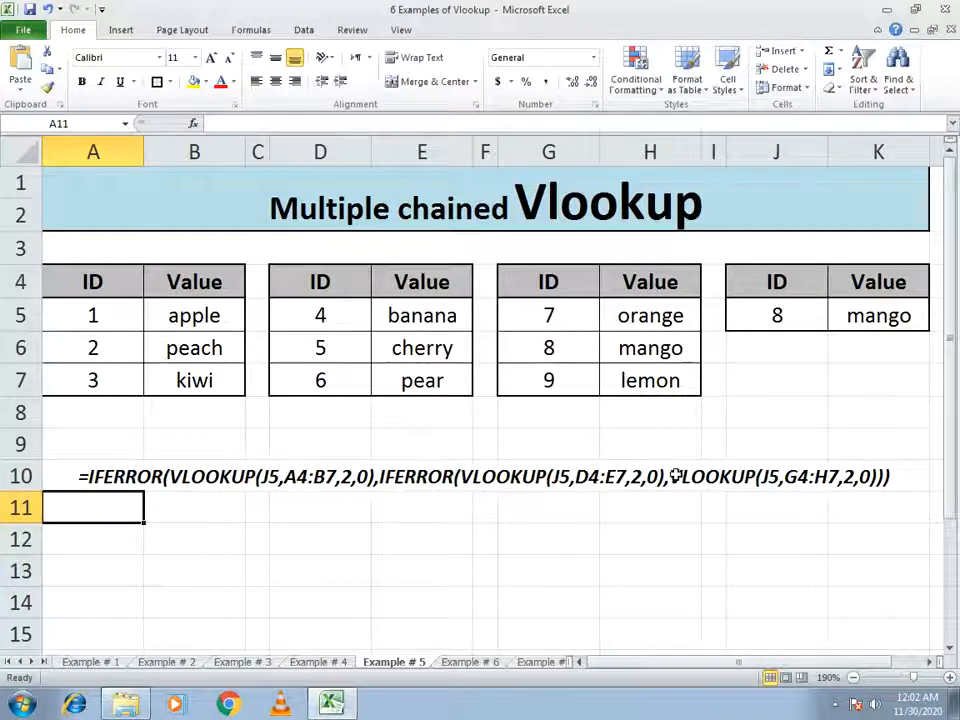
# Step: On the Example # 6 sheet, begin the formula in Hyperlink cell G5 with =HYPERLINK(
pyautogui.click(470, 662)
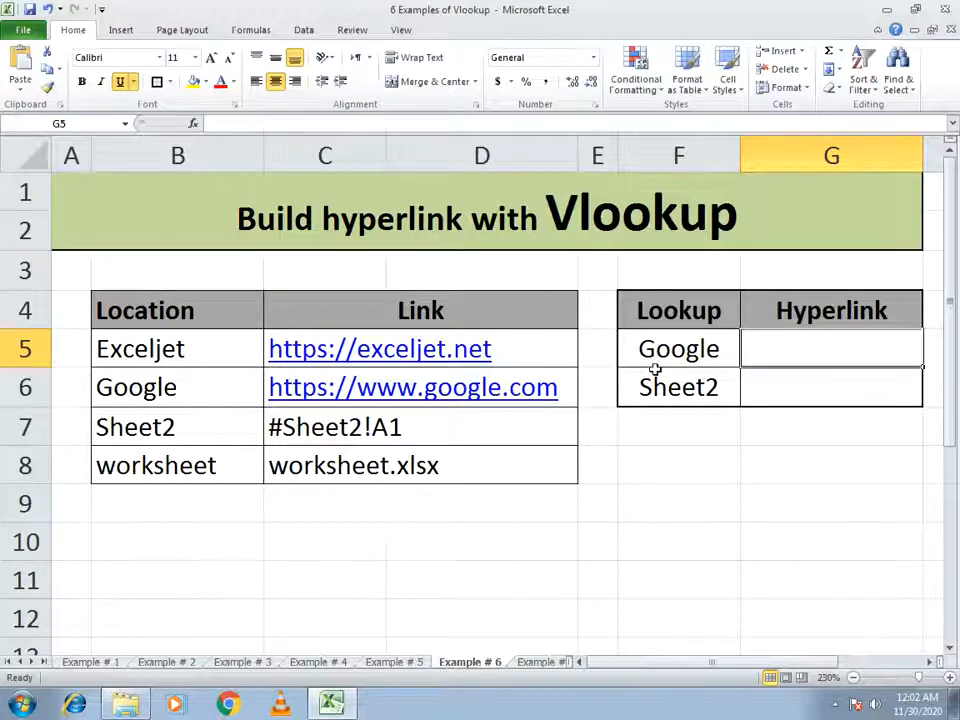
pyautogui.click(799, 386)
pyautogui.click(800, 346)
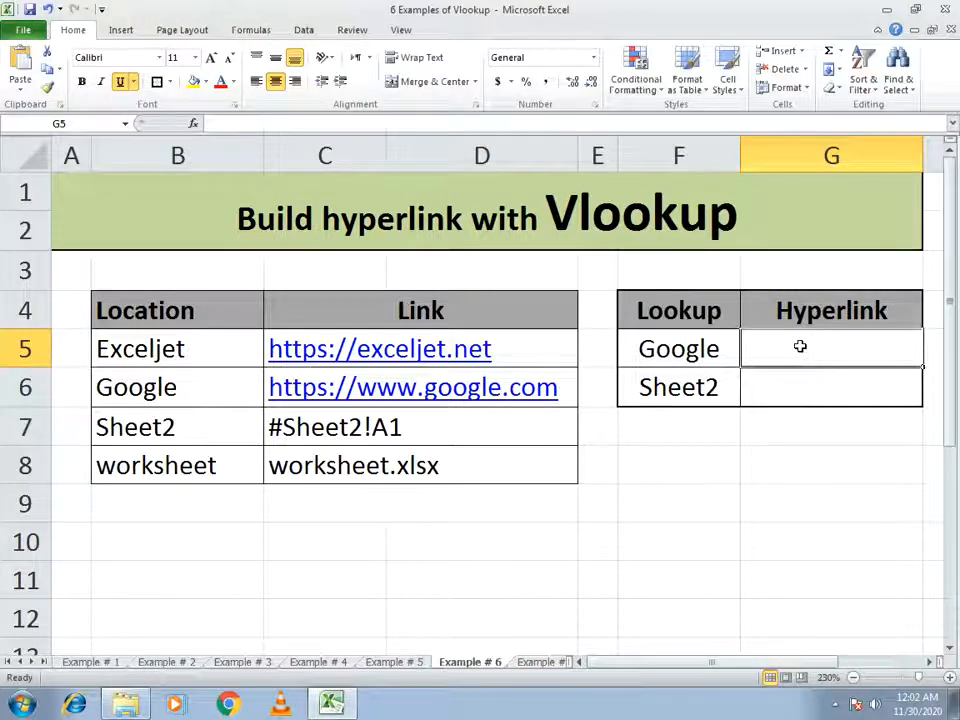
pyautogui.write('=')
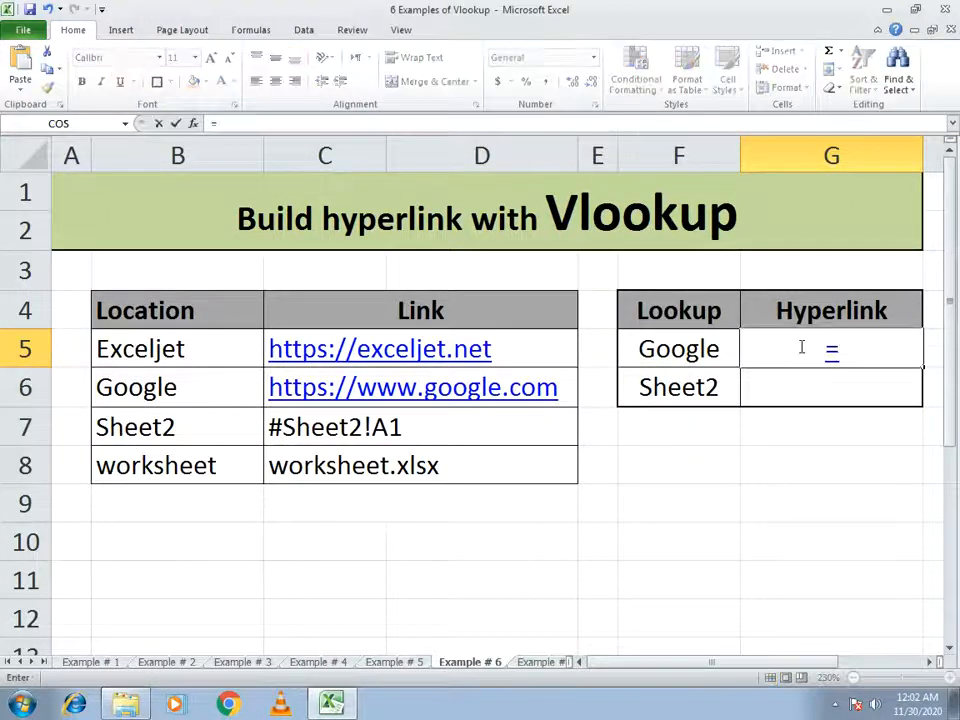
pyautogui.press('BackSpace')
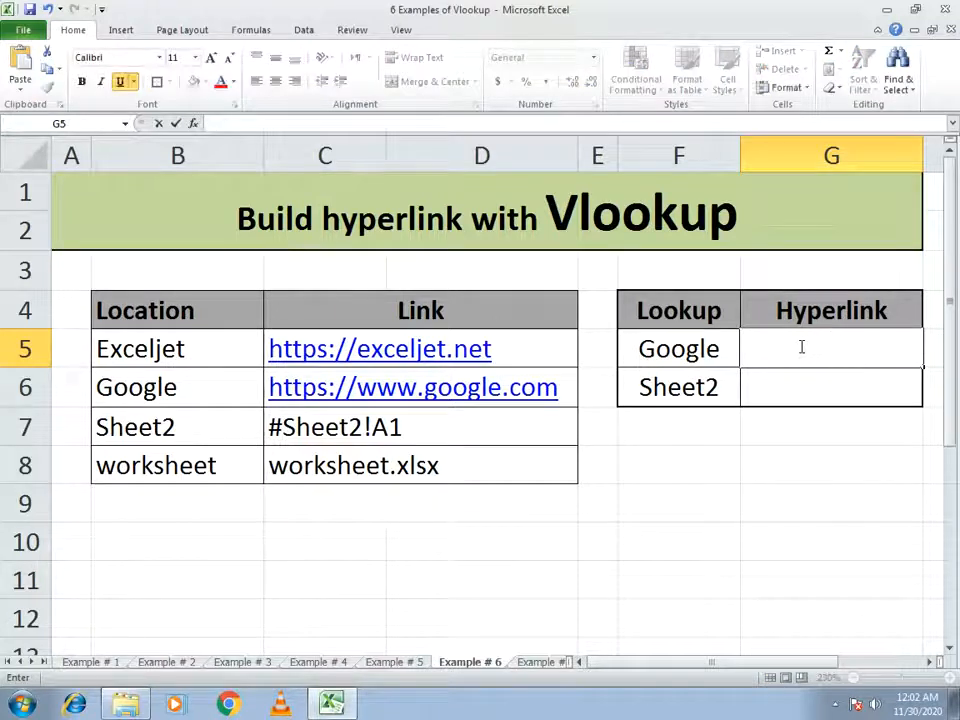
pyautogui.write('=YPE')
pyautogui.press('BackSpace')
pyautogui.press('BackSpace')
pyautogui.press('BackSpace')
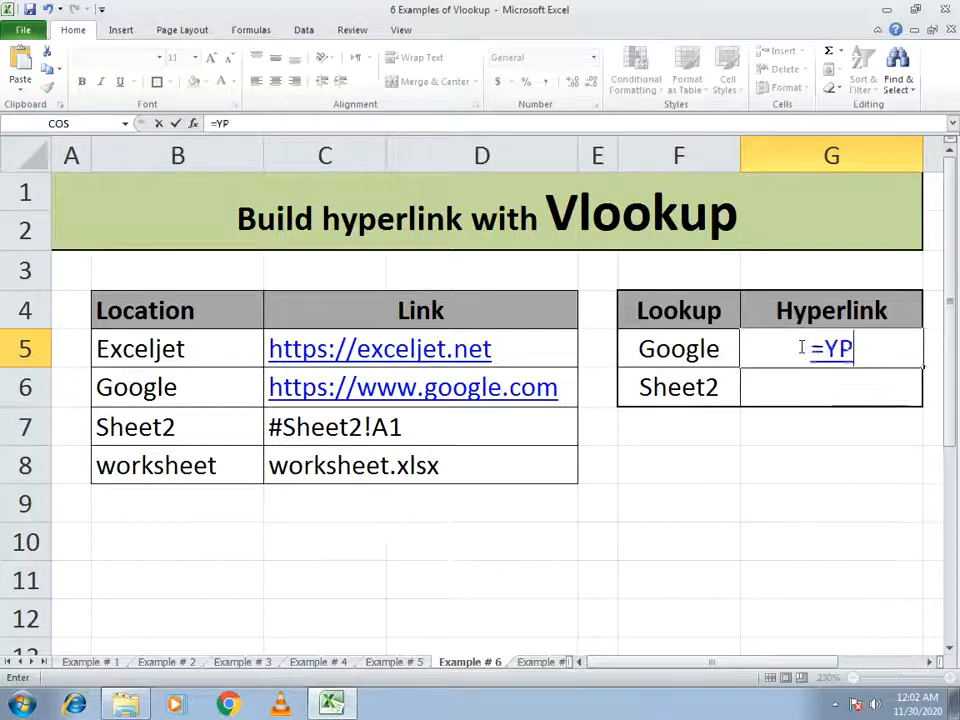
pyautogui.click(386, 126)
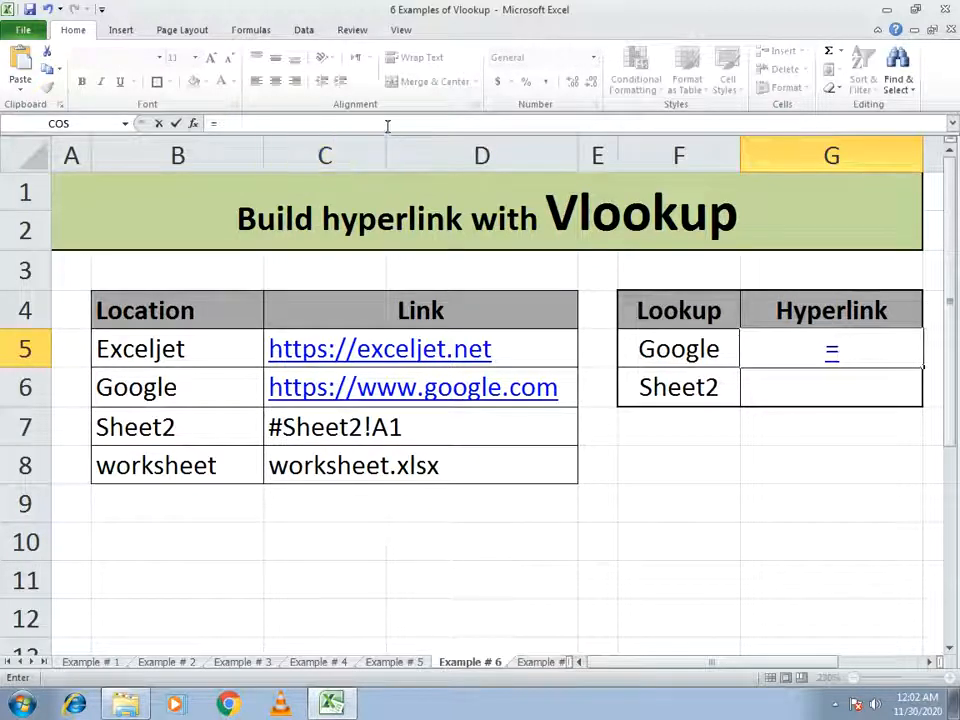
pyautogui.write('YPER')
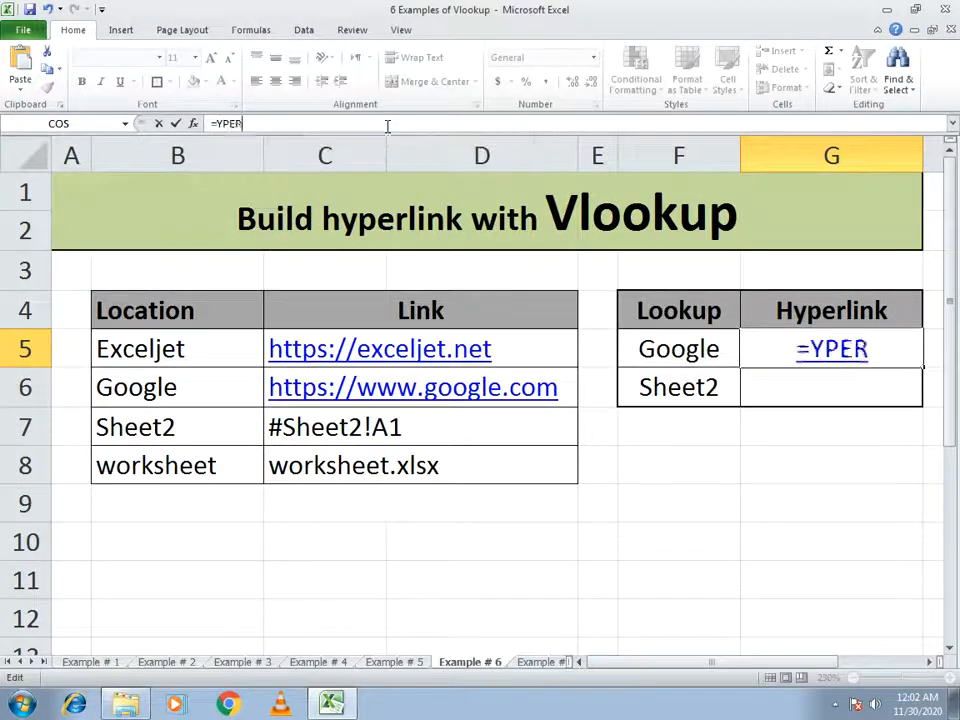
pyautogui.press('BackSpace')
pyautogui.press('BackSpace')
pyautogui.press('BackSpace')
pyautogui.write('H')
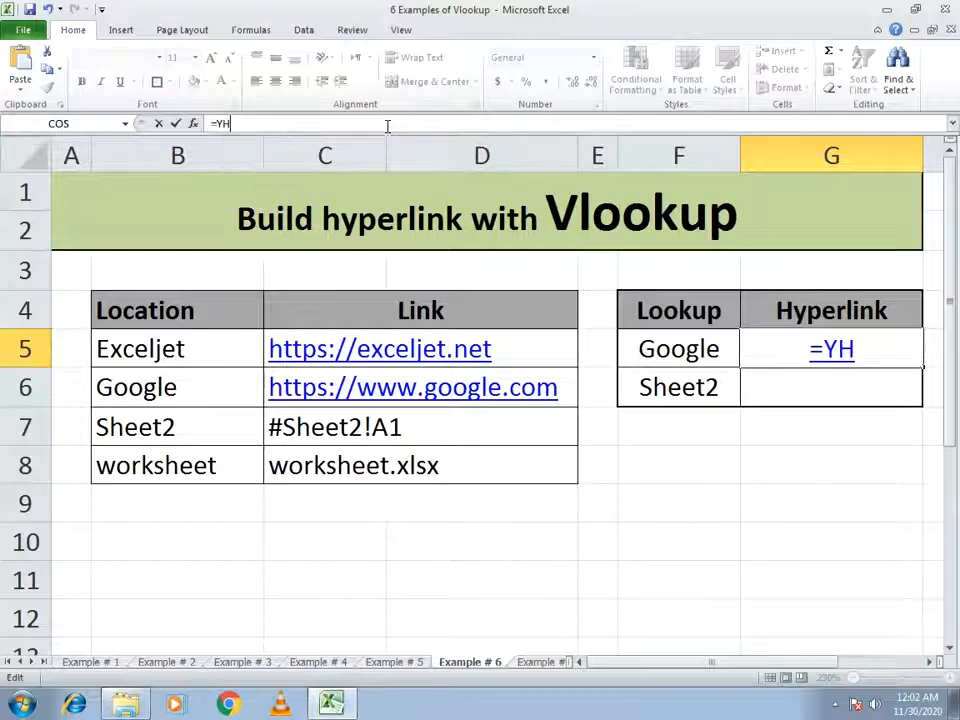
pyautogui.press('BackSpace')
pyautogui.press('BackSpace')
pyautogui.write('HYPER')
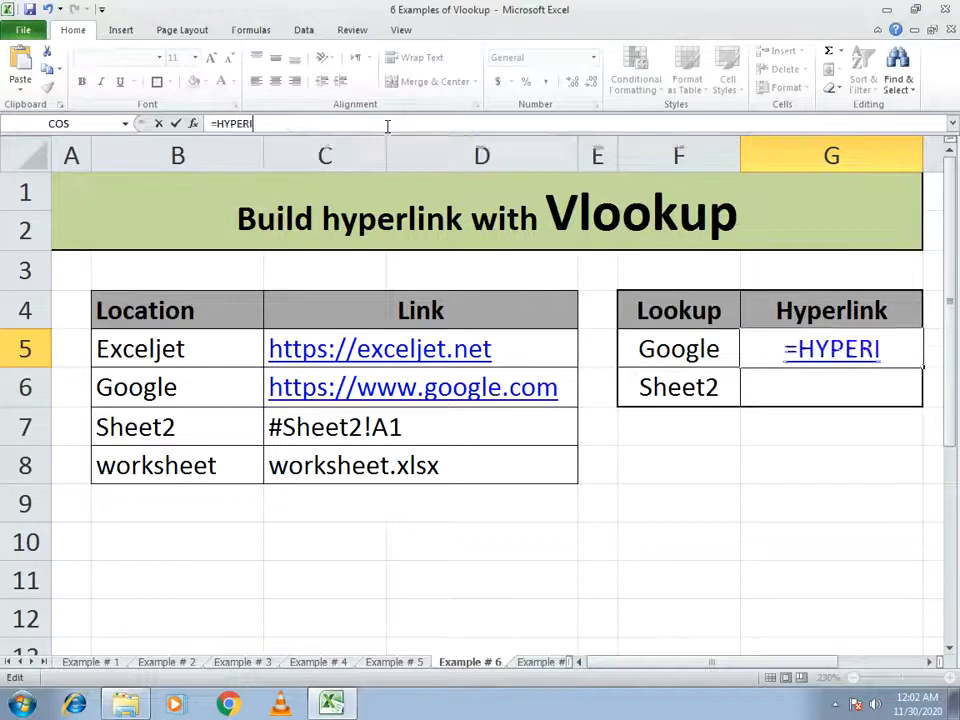
pyautogui.write('LINL')
pyautogui.press('BackSpace')
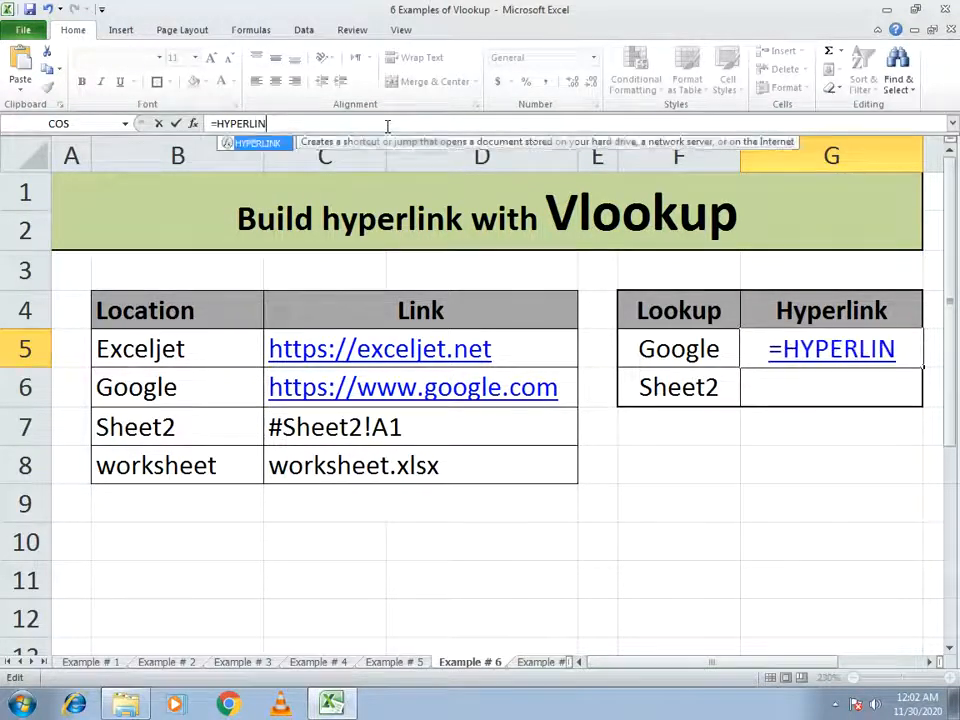
pyautogui.write('K(')
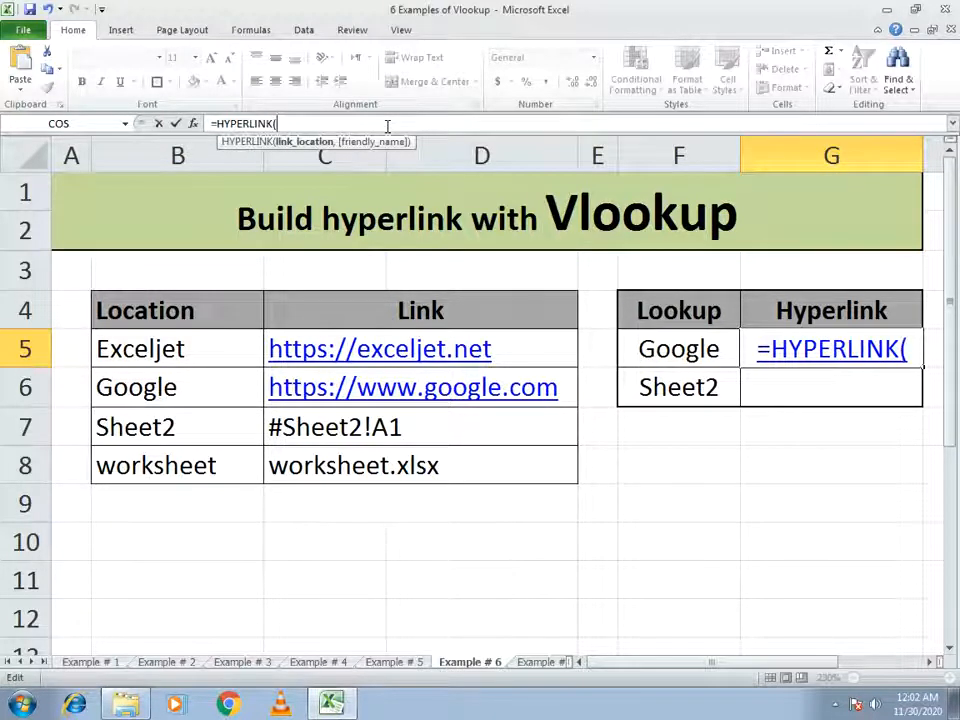
# Step: Continue the G5 formula with VLOOKUP(F5,B4:D8,2,0) as the link location
pyautogui.write('VLOOOK')
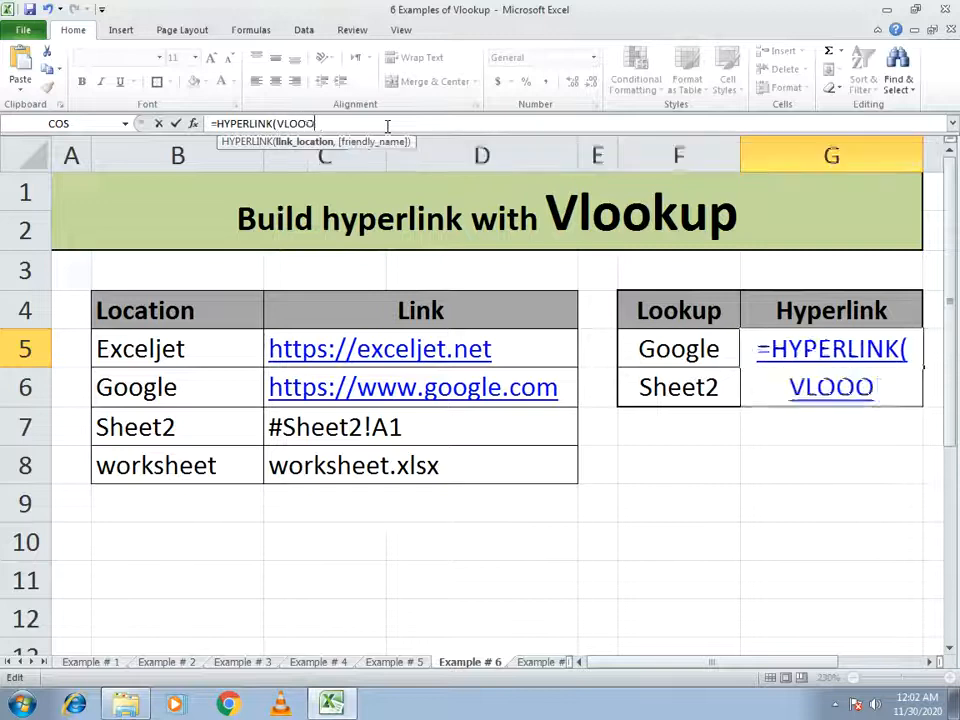
pyautogui.press('BackSpace')
pyautogui.press('BackSpace')
pyautogui.write('KU')
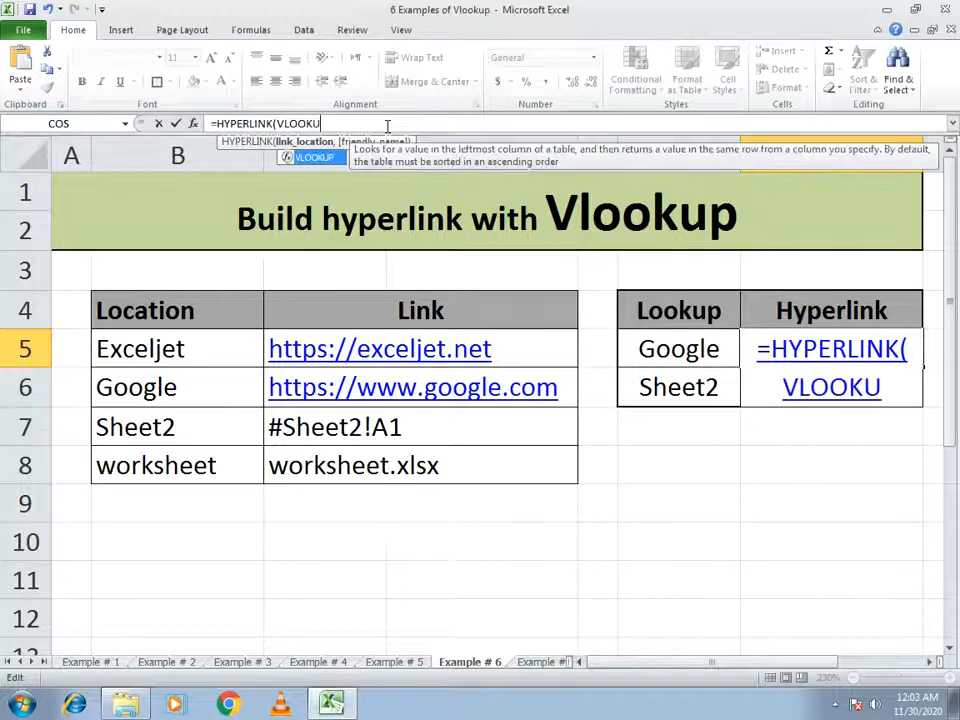
pyautogui.write('P(')
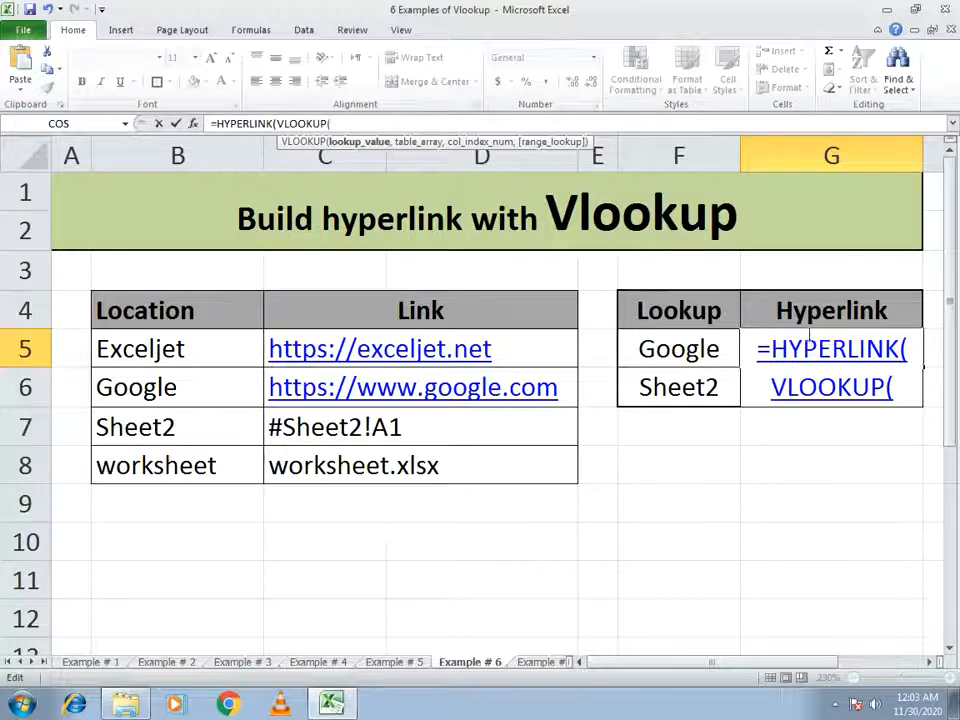
pyautogui.click(683, 349)
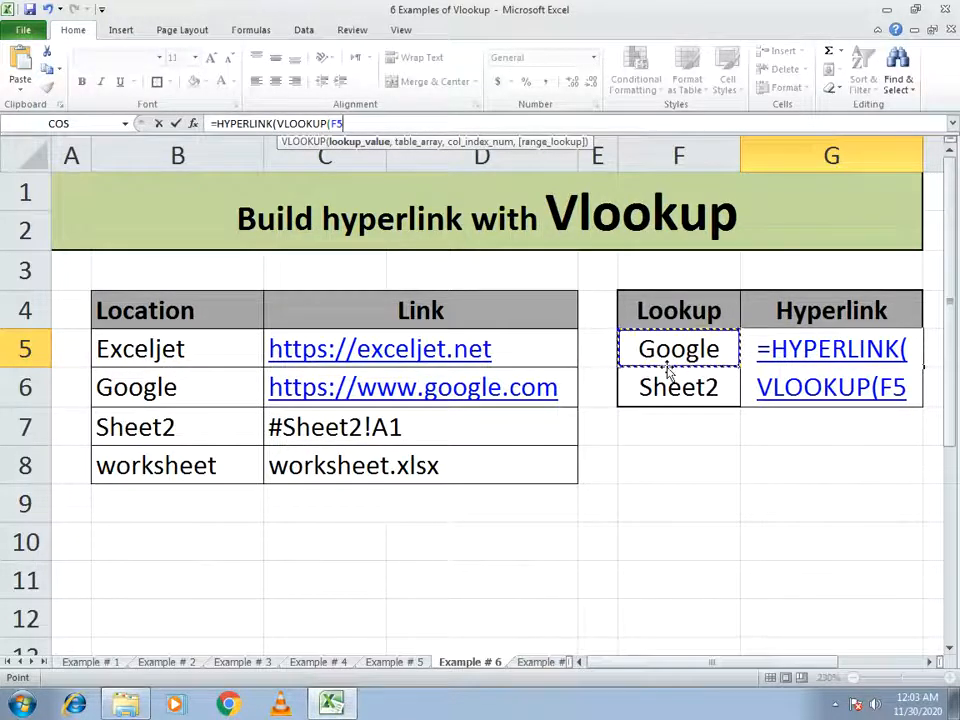
pyautogui.write(',')
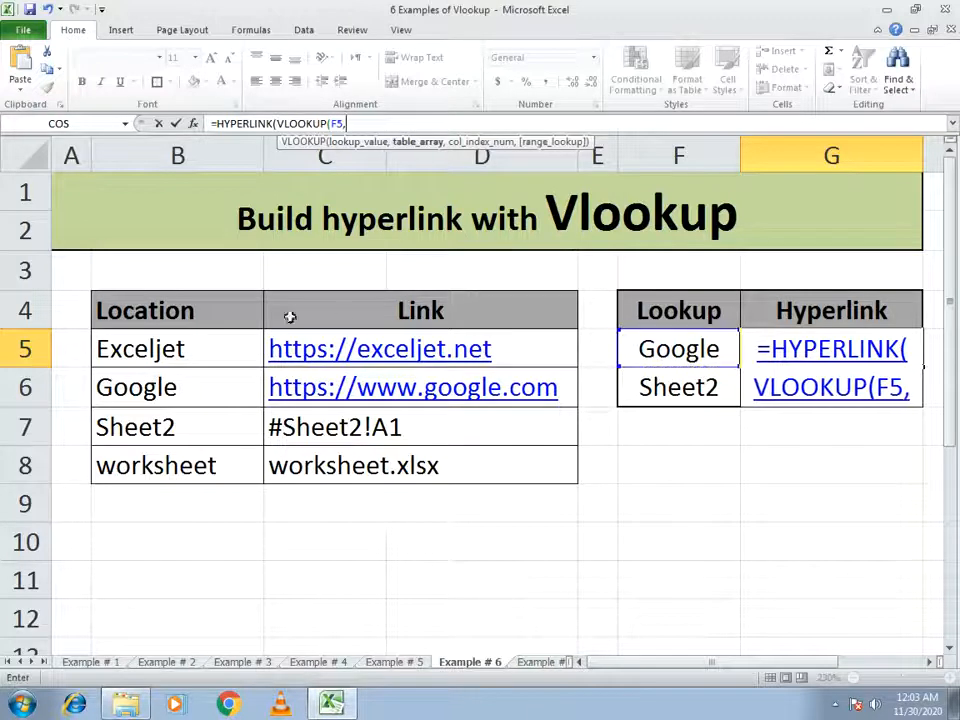
pyautogui.moveTo(191, 310); pyautogui.dragTo(393, 480)
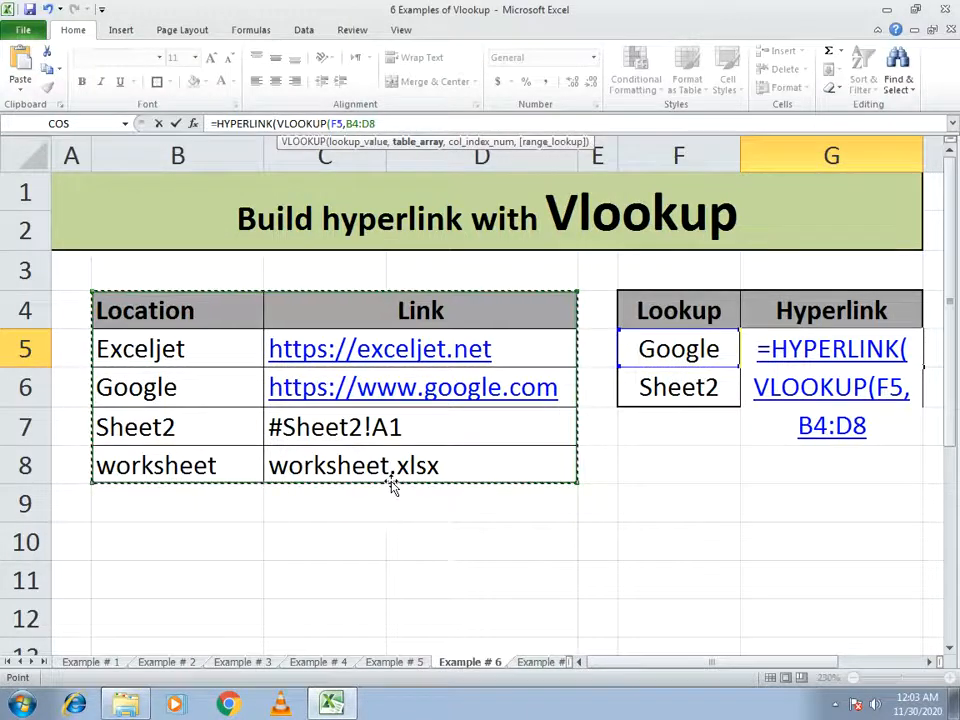
pyautogui.write(',')
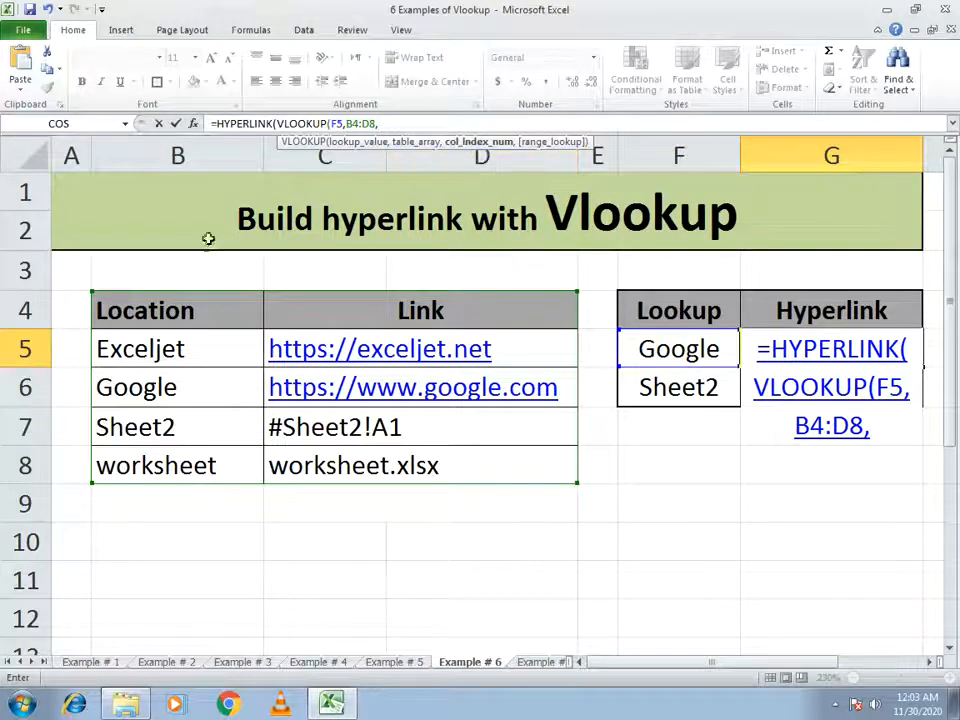
pyautogui.write('2,')
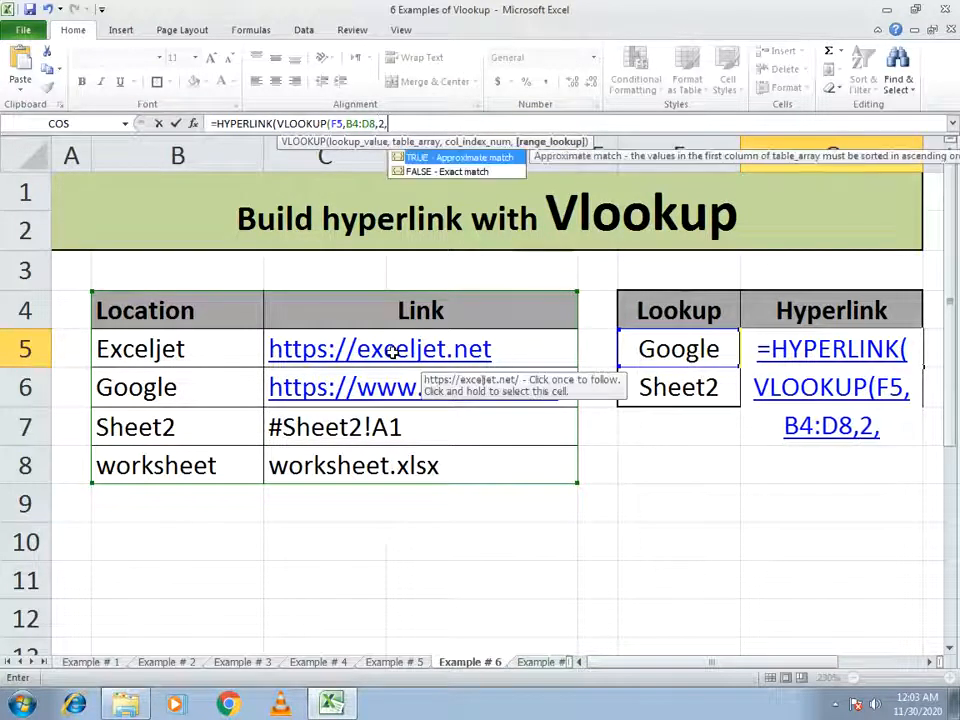
pyautogui.write('0')
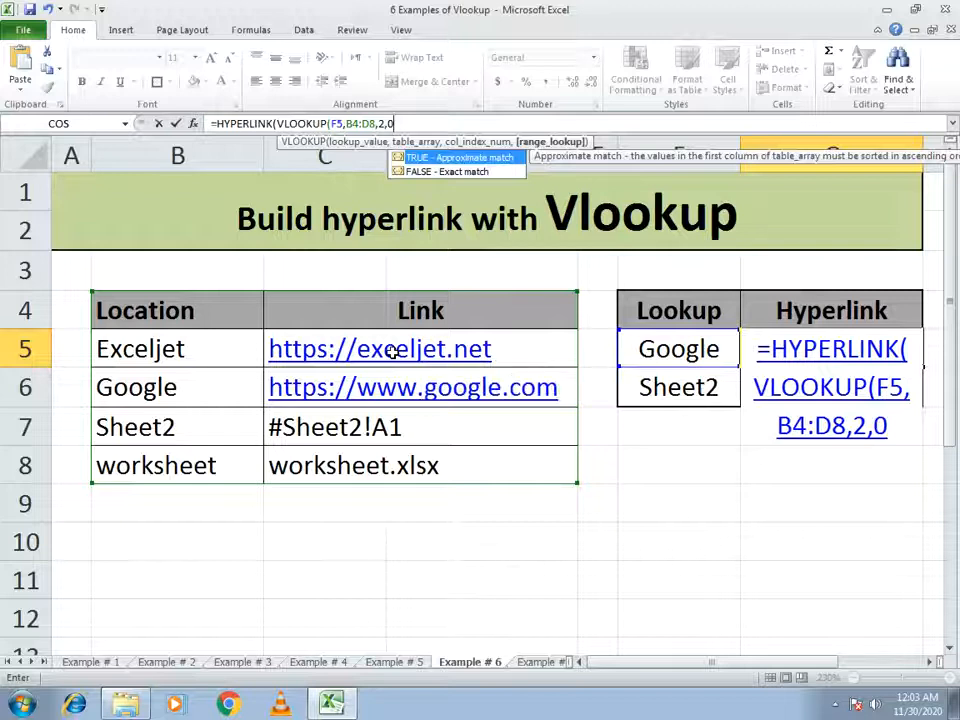
pyautogui.write(')')
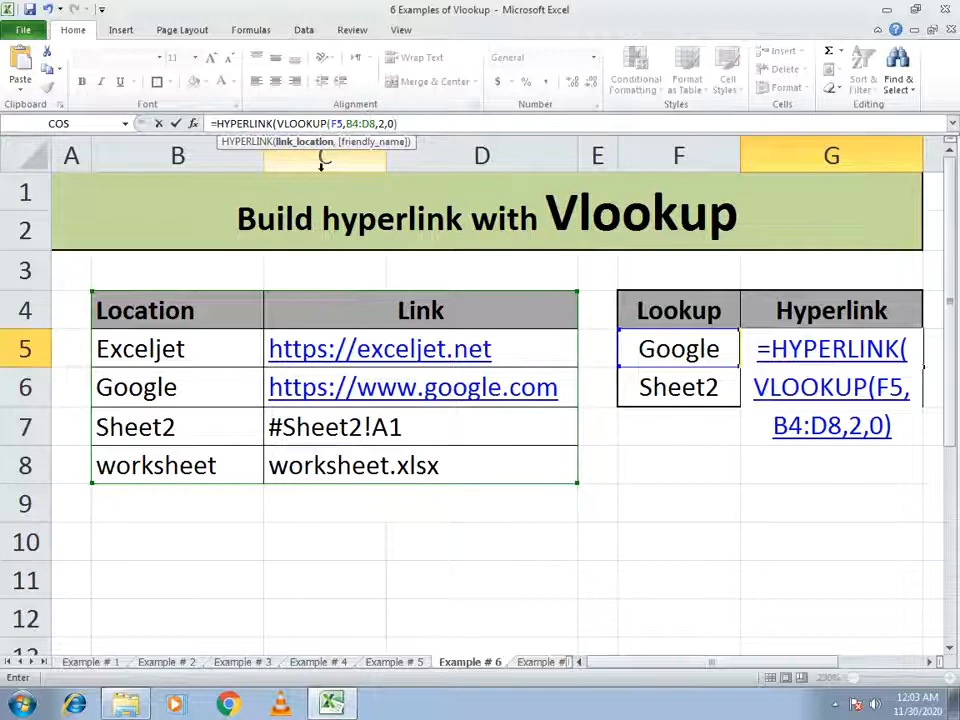
# Step: Add F5 as the friendly name in the G5 HYPERLINK formula and enter it, accepting the proposed closing-parenthesis correction
pyautogui.write(',')
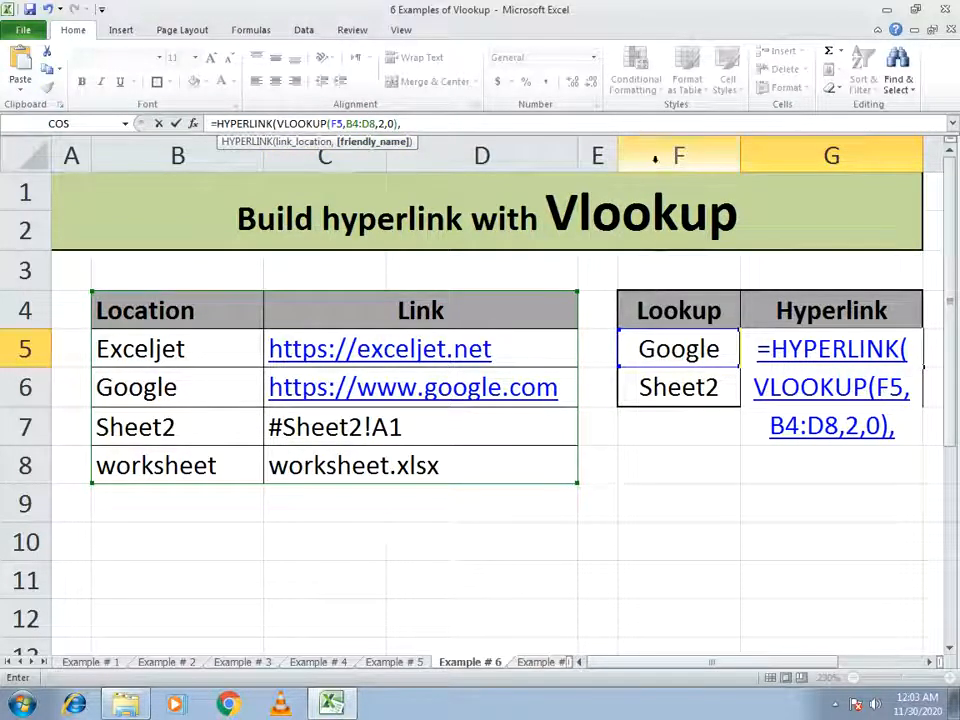
pyautogui.click(675, 347)
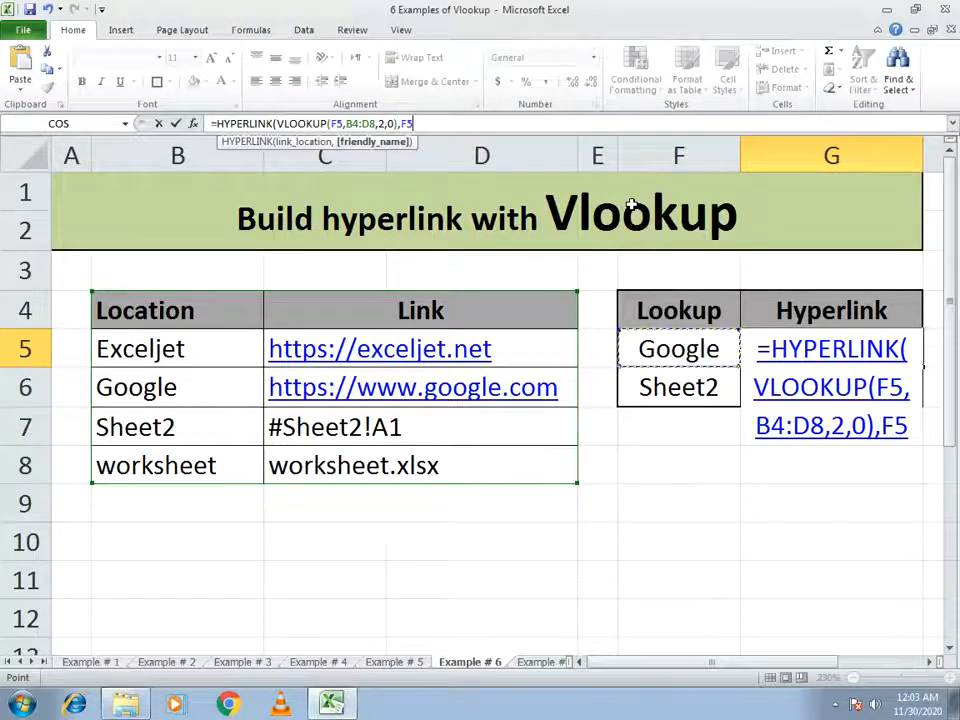
pyautogui.press('Return')
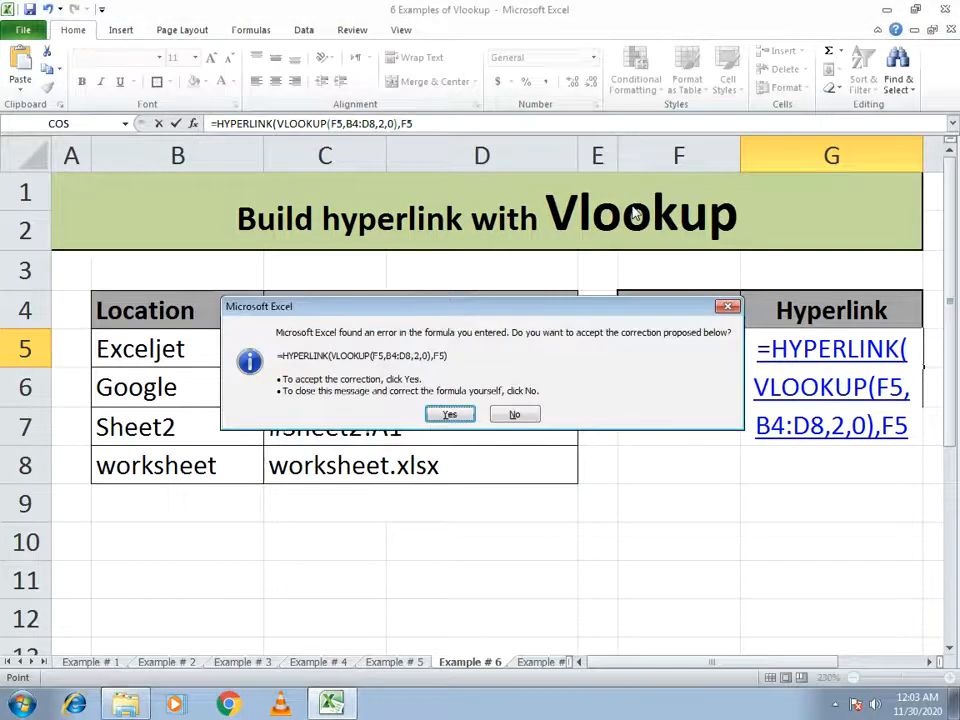
pyautogui.press('Return')
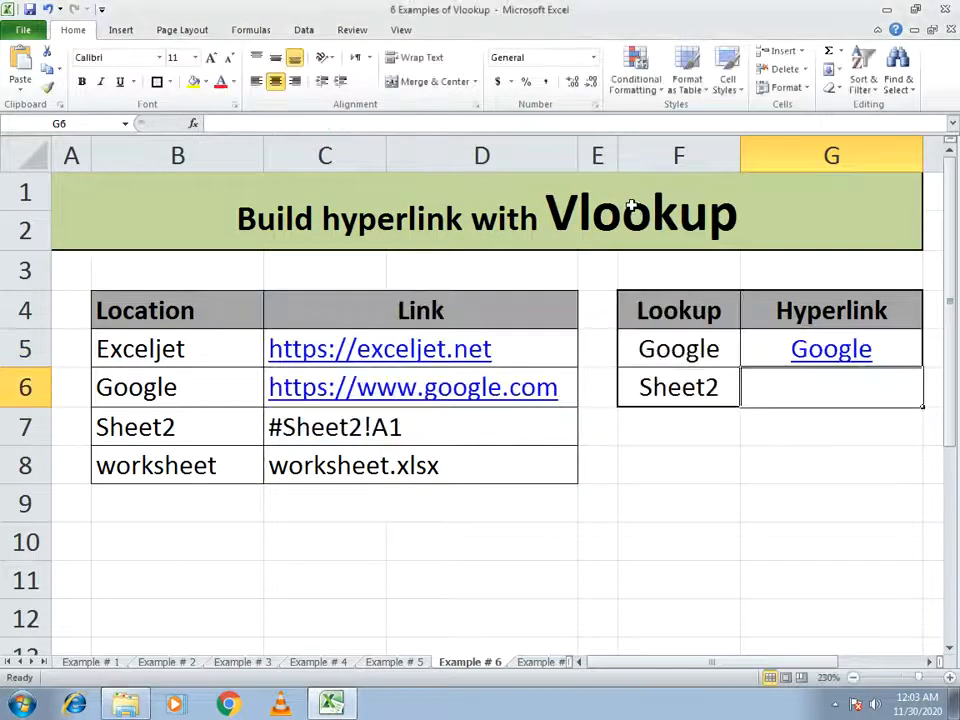
# Step: Test the Google hyperlink in cell G5 by following it
pyautogui.click(842, 366)
pyautogui.click(796, 400)
pyautogui.click(797, 364)
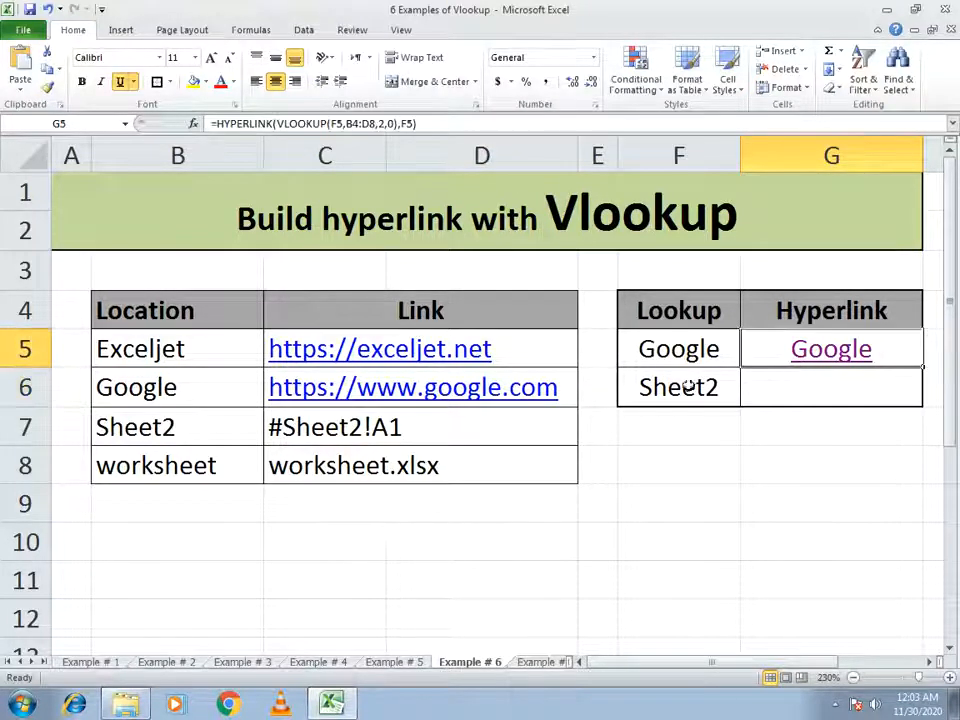
# Step: Fill the G5 hyperlink formula down to G6 for the Sheet2 lookup
pyautogui.click(798, 390)
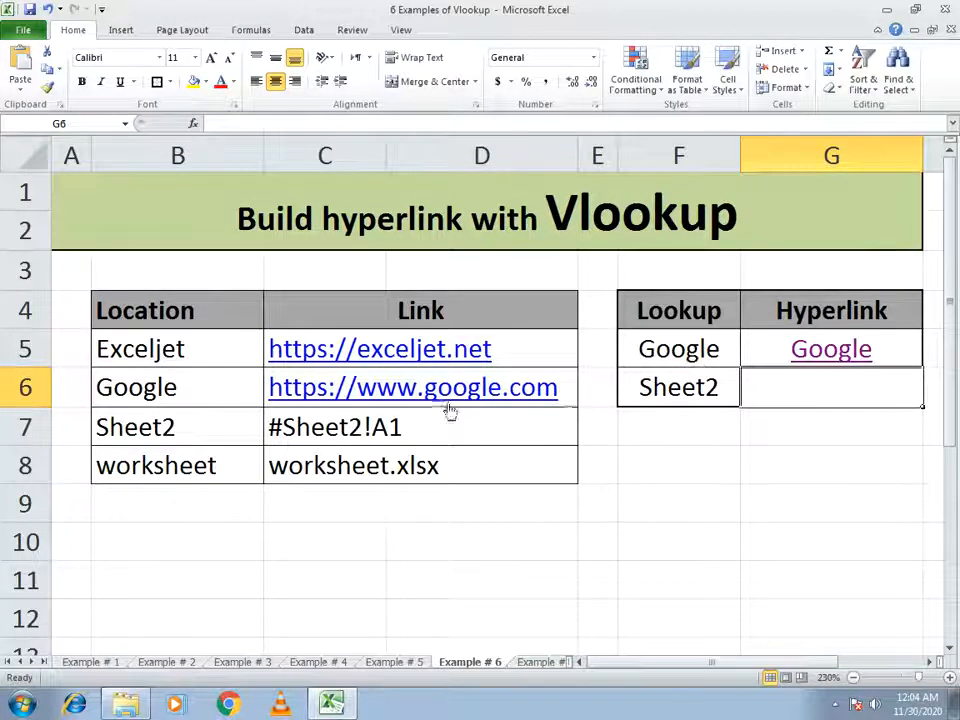
pyautogui.click(806, 364)
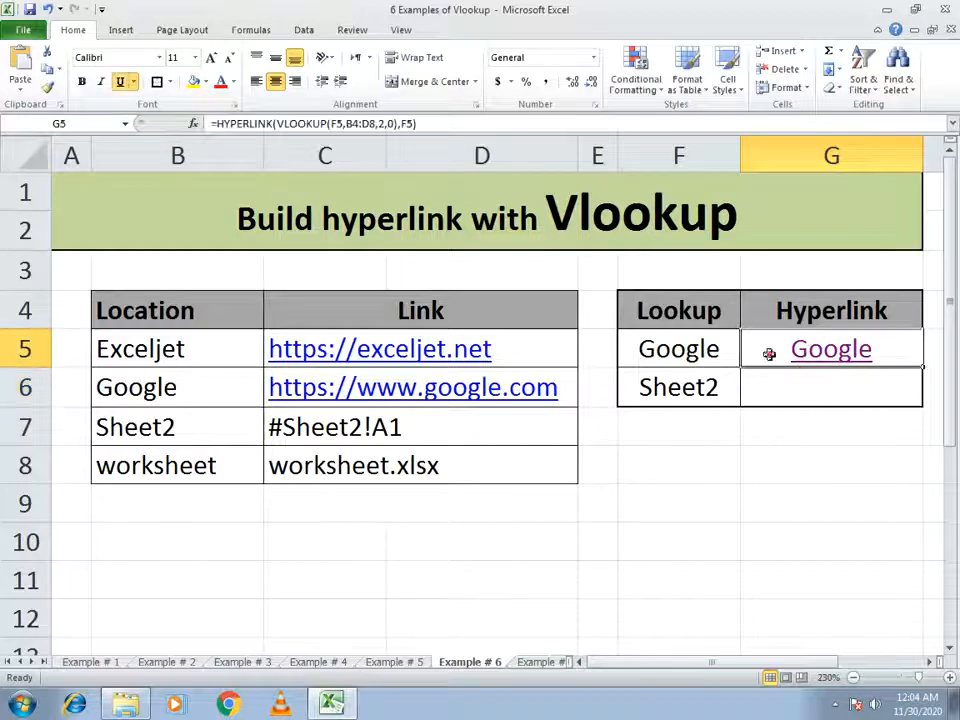
pyautogui.moveTo(922, 368); pyautogui.dragTo(921, 399)
pyautogui.click(898, 442)
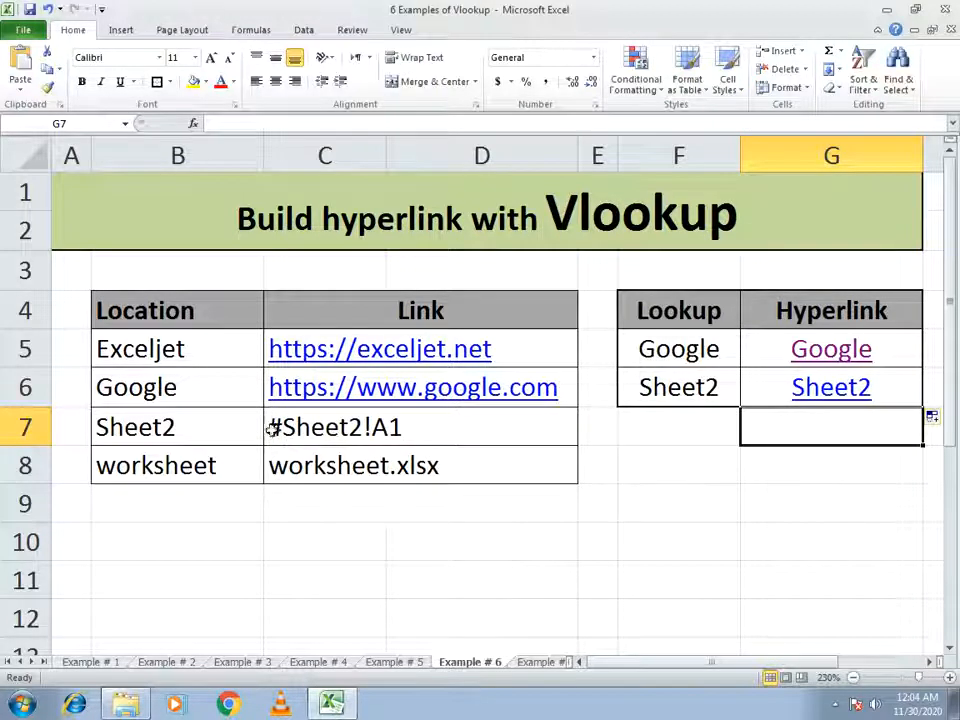
# Step: Change the lookup value in F5 to worksheet
pyautogui.click(679, 356)
pyautogui.write('WORK')
pyautogui.press('BackSpace')
pyautogui.press('BackSpace')
pyautogui.press('BackSpace')
pyautogui.press('BackSpace')
pyautogui.write('worksh')
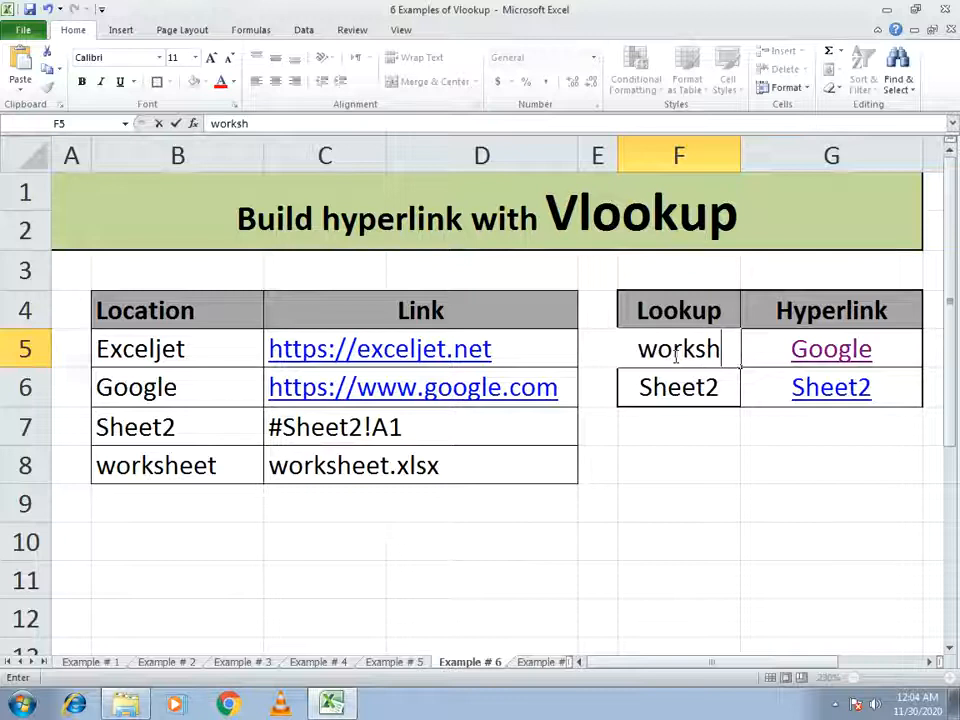
pyautogui.press('BackSpace')
pyautogui.write('heet')
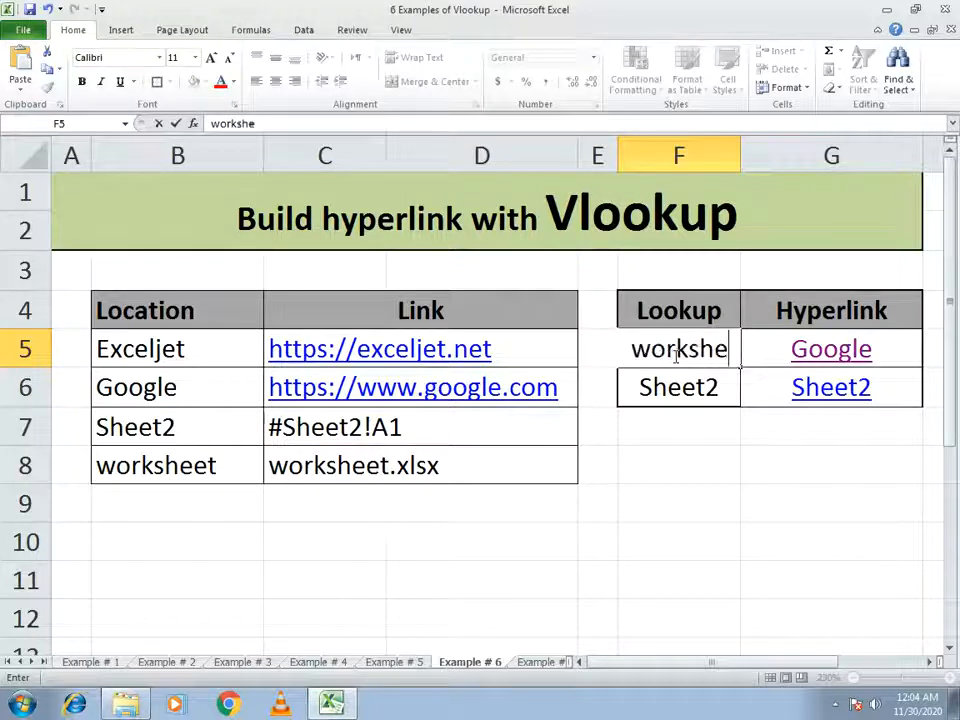
pyautogui.press('Return')
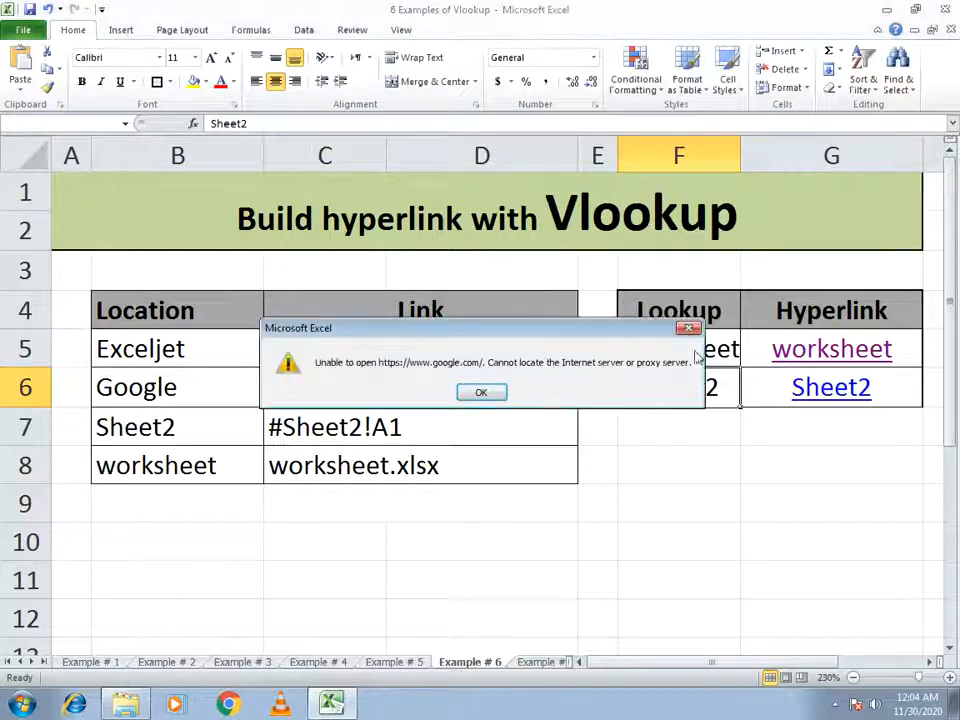
# Step: Close the Excel message and inspect the F5 lookup value and the G6 hyperlink formula
pyautogui.click(689, 328)
pyautogui.click(621, 557)
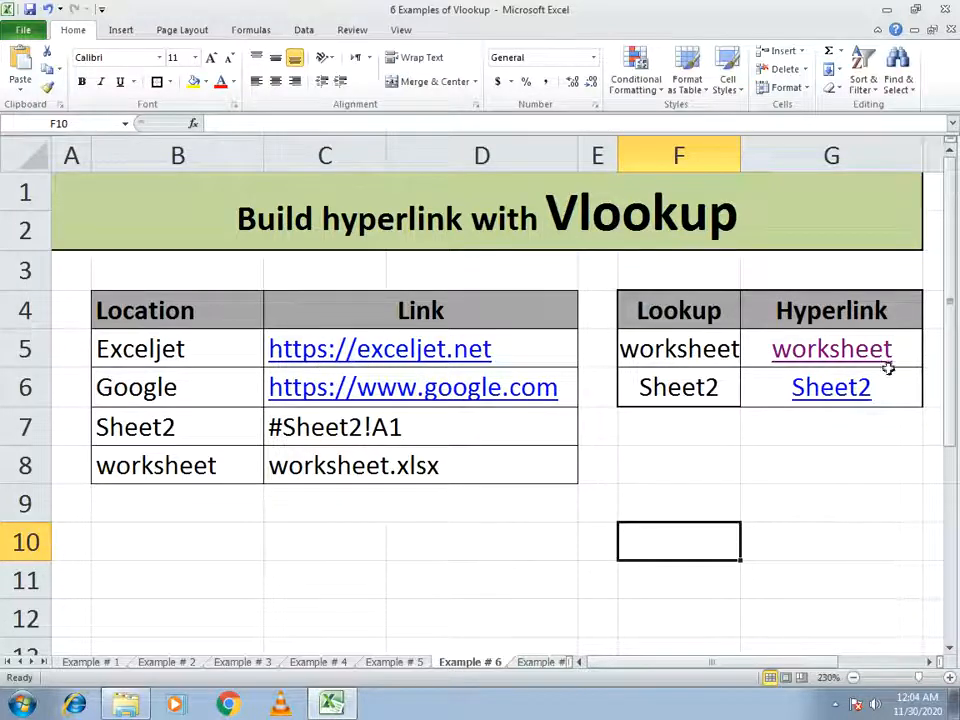
pyautogui.click(670, 350)
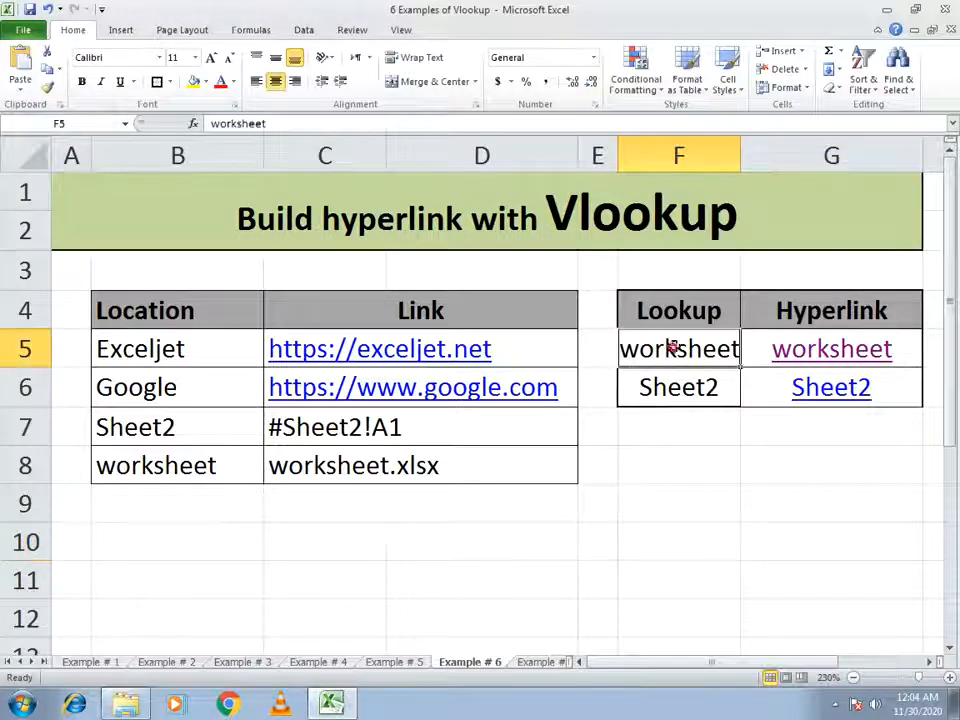
pyautogui.click(751, 380)
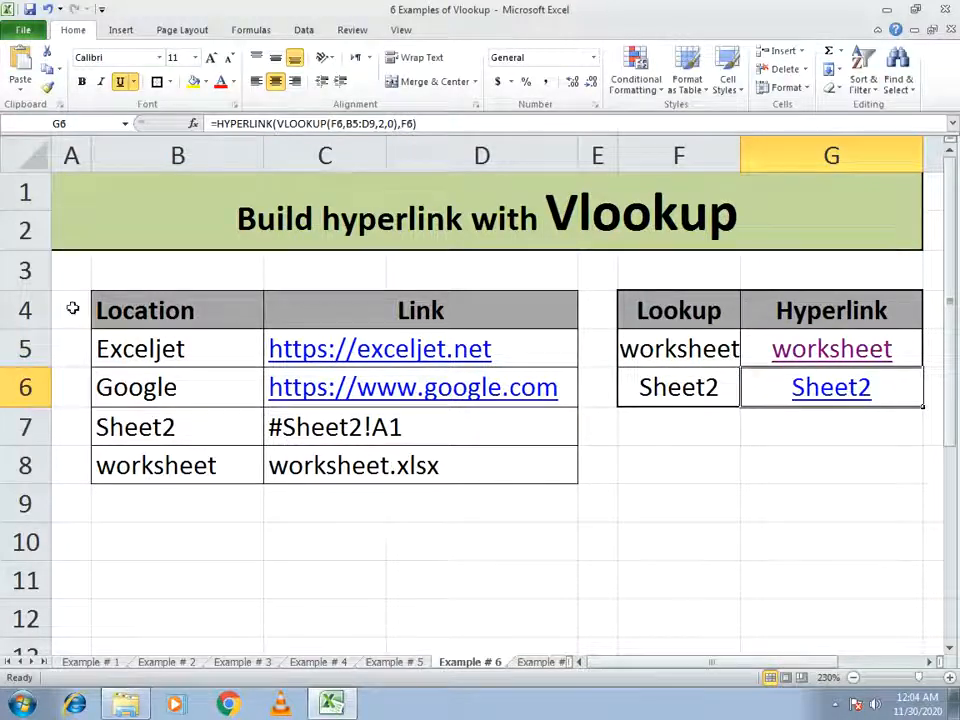
# Step: On the Example # 7 sheet, begin the formula in the first Cost cell F5 with =vlookup(
pyautogui.click(523, 663)
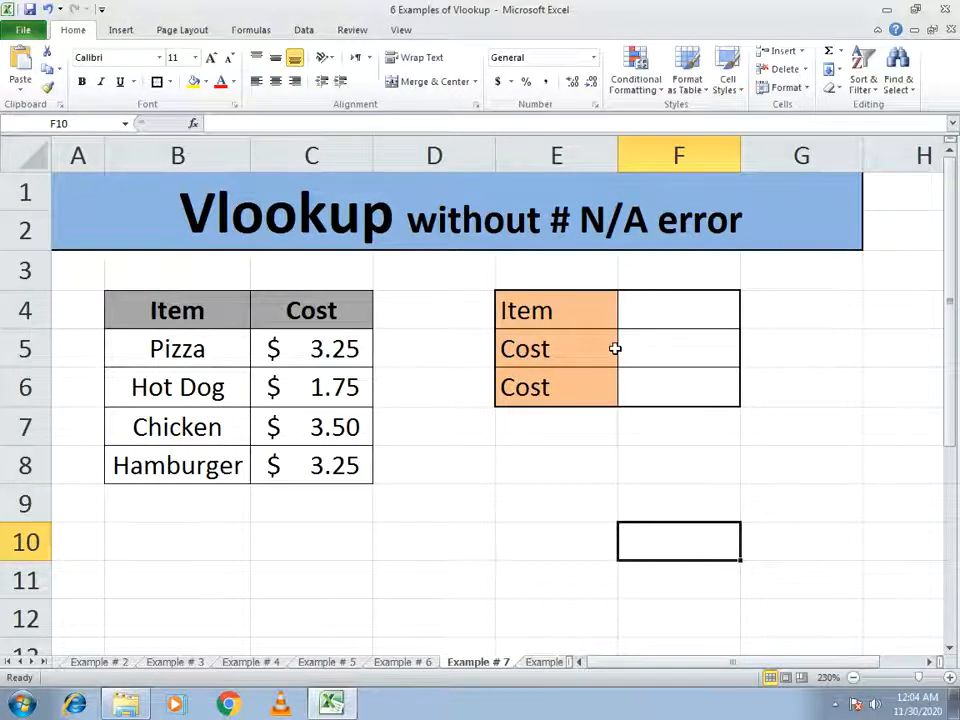
pyautogui.click(692, 301)
pyautogui.press('Return')
pyautogui.write('=')
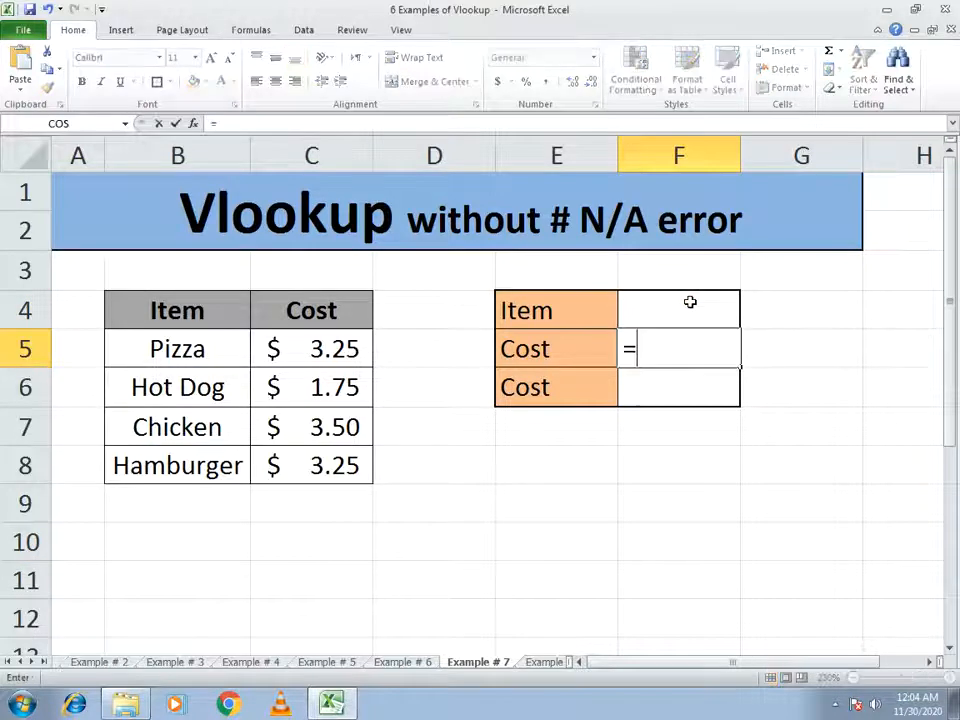
pyautogui.write('vlok')
pyautogui.press('BackSpace')
pyautogui.write('okup')
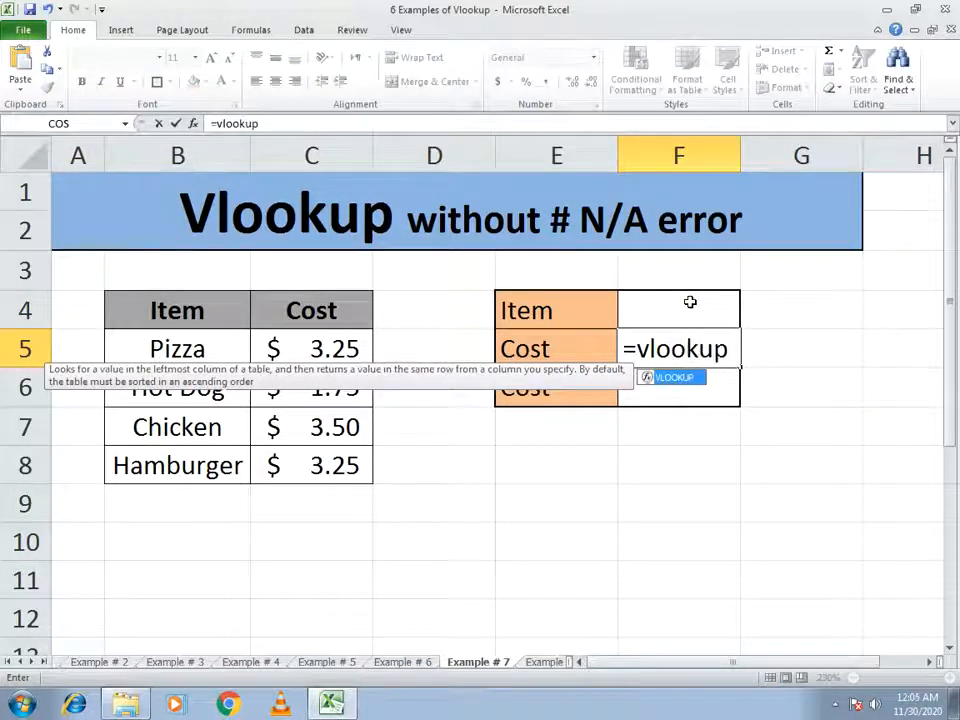
pyautogui.write('(')
# Step: Complete the F5 formula with F4,B4:C8,2,0) to look up the item's cost, and enter it
pyautogui.click(690, 301)
pyautogui.write(',')
pyautogui.moveTo(172, 316); pyautogui.dragTo(291, 476)
pyautogui.write(',2,0')
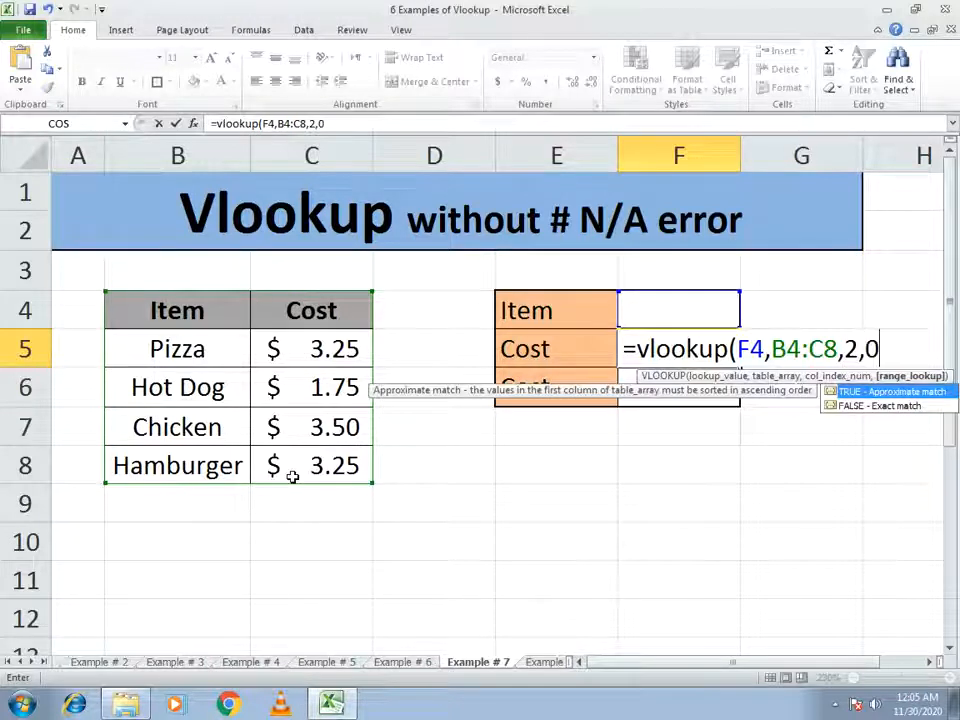
pyautogui.write(')')
pyautogui.press('Return')
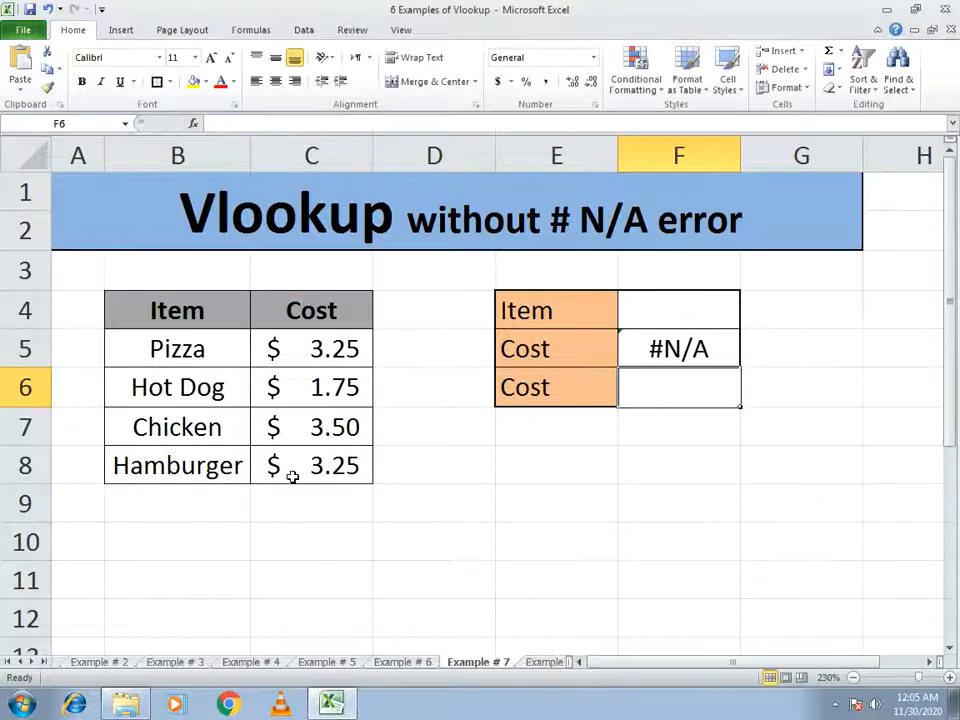
# Step: Test the cost lookup by entering Pizza and Rice in turn in Item cell F4
pyautogui.click(681, 310)
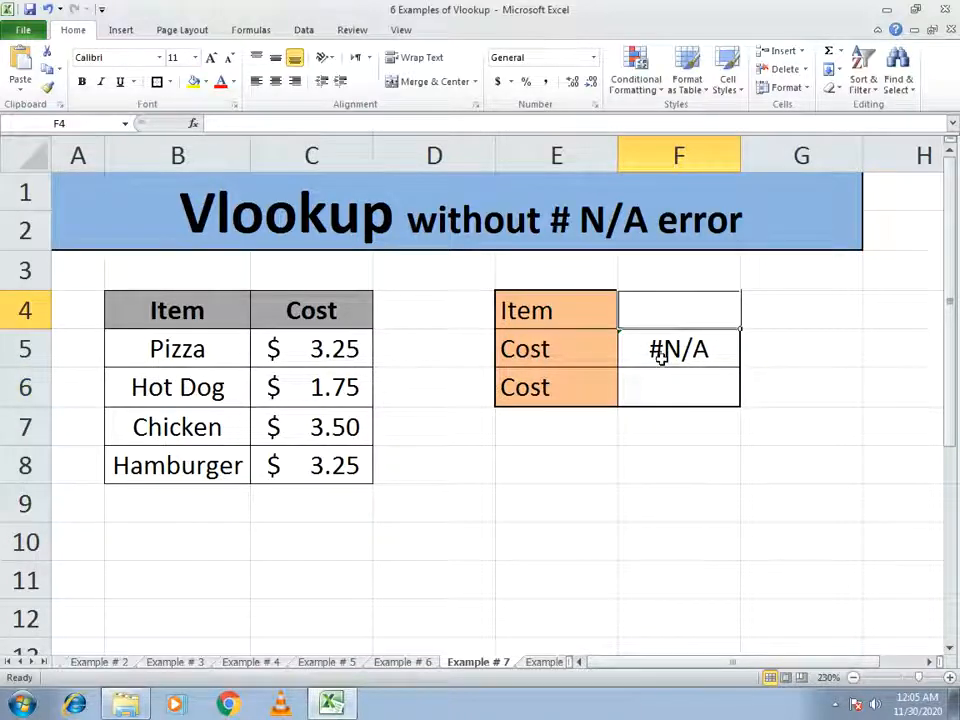
pyautogui.click(664, 388)
pyautogui.click(660, 320)
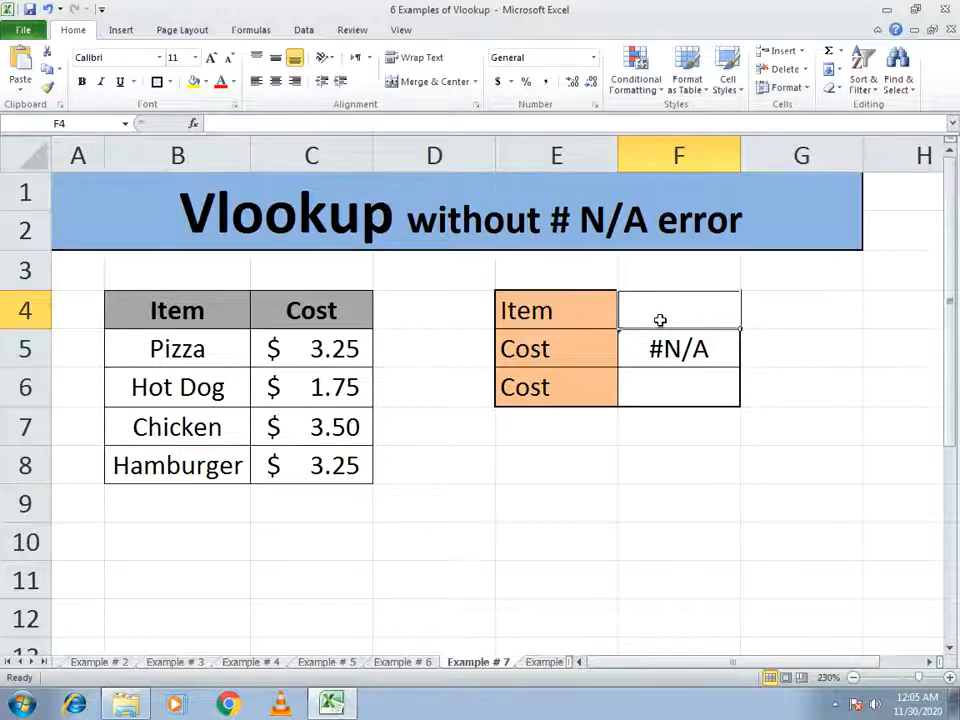
pyautogui.write('Pizza')
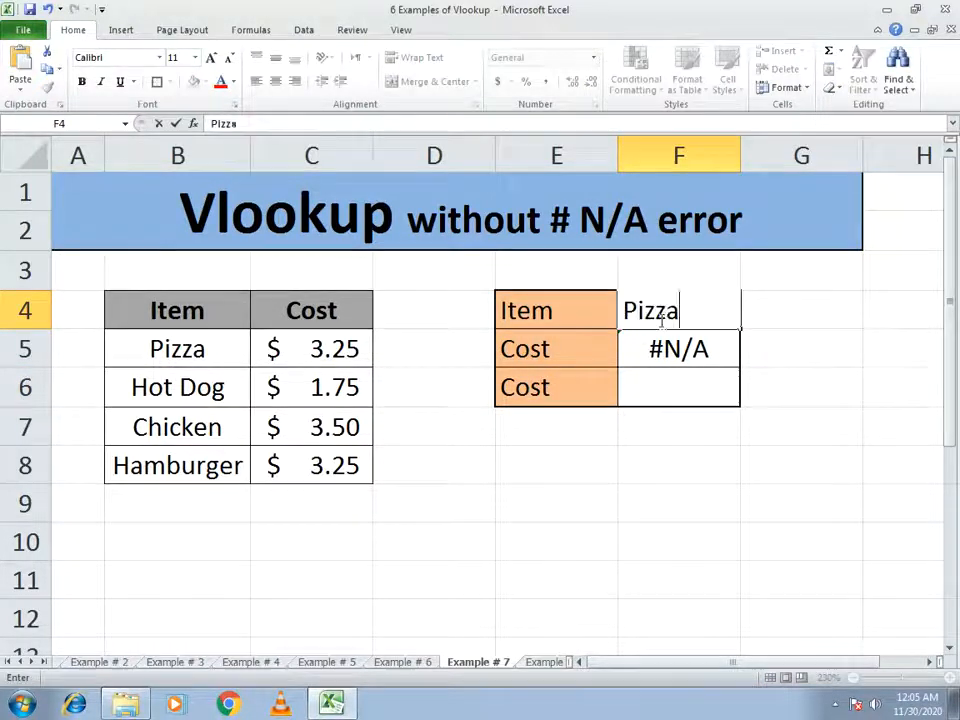
pyautogui.press('Return')
pyautogui.click(660, 320)
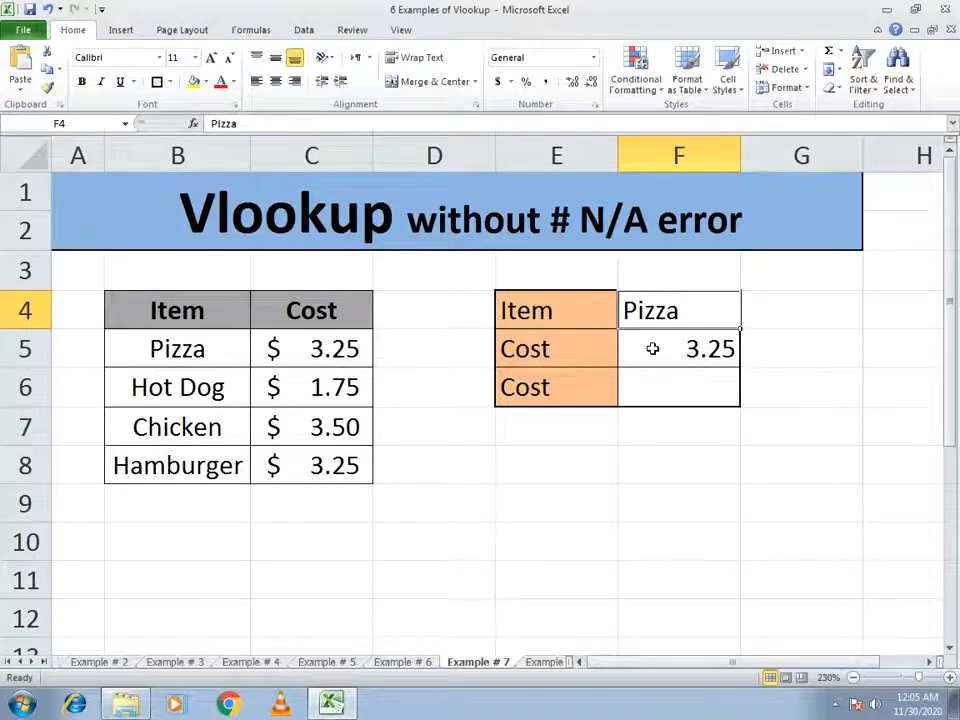
pyautogui.write('Rice')
pyautogui.press('Return')
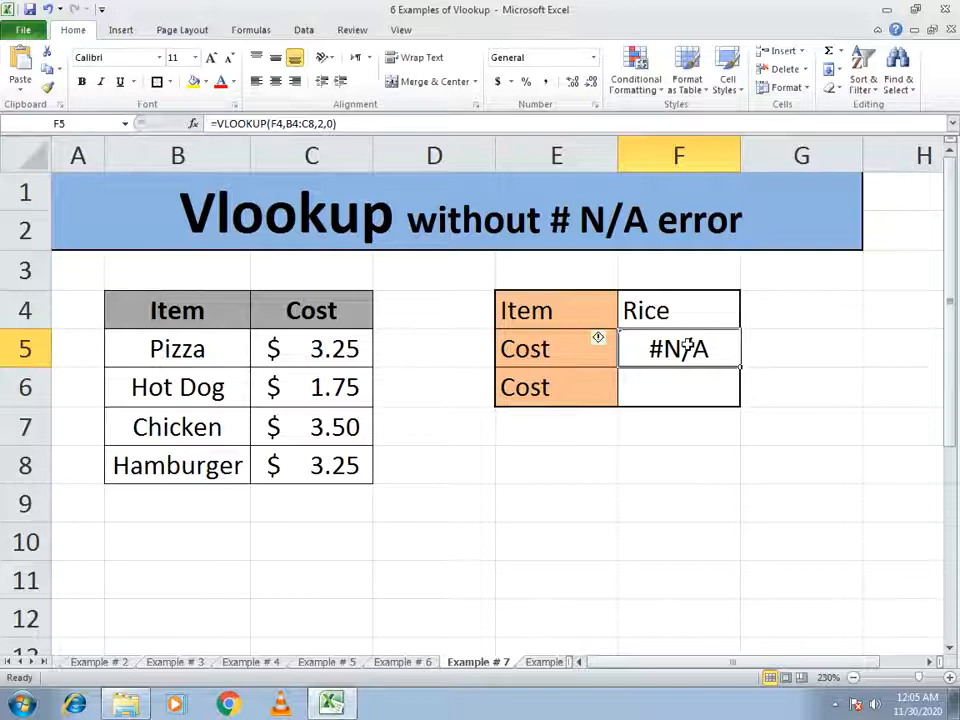
# Step: Copy the lookup expression from F5 and begin the second Cost cell F6 with =IFERROR(VLOOKUP(F4,B4:C8,2,0), up to its fallback argument
pyautogui.moveTo(345, 123); pyautogui.dragTo(212, 123)
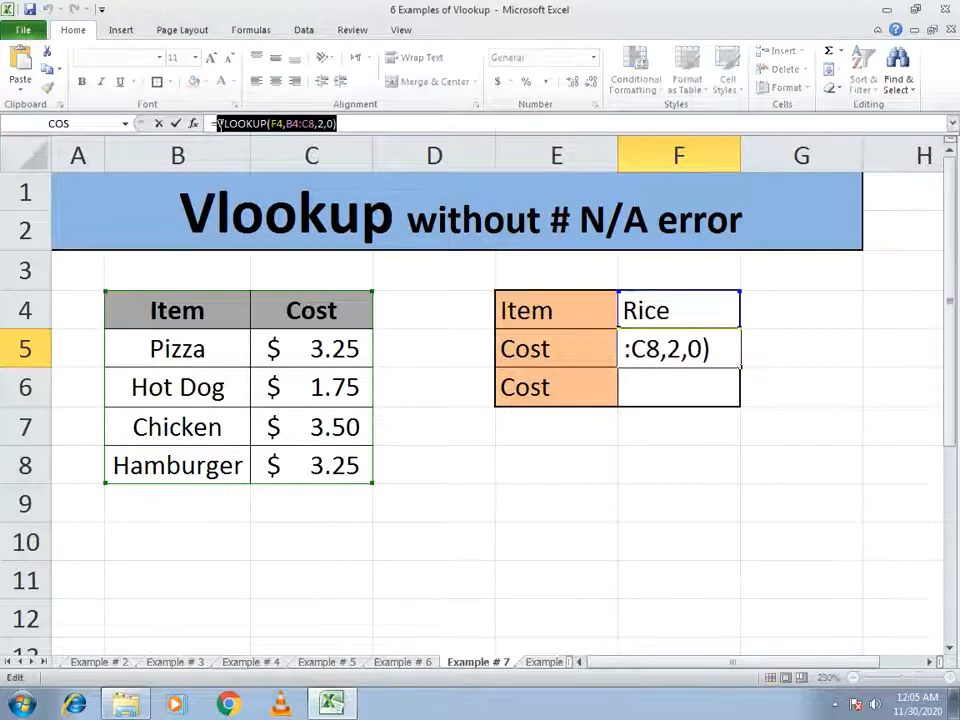
pyautogui.press('Escape')
pyautogui.click(701, 390)
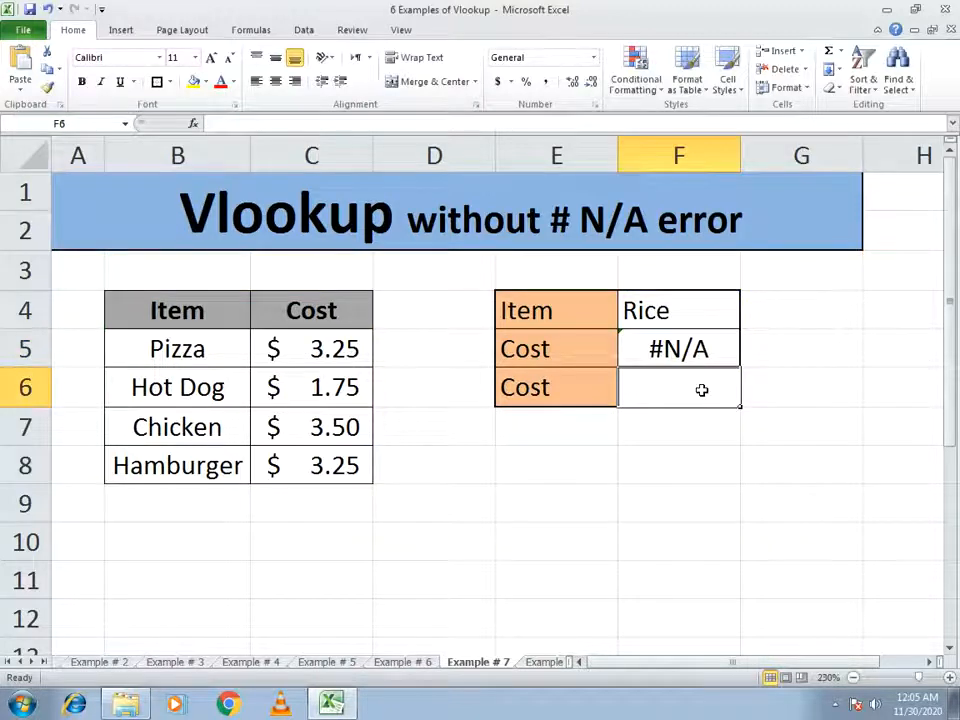
pyautogui.write('=if')
pyautogui.press('BackSpace')
pyautogui.press('BackSpace')
pyautogui.write('IFEE')
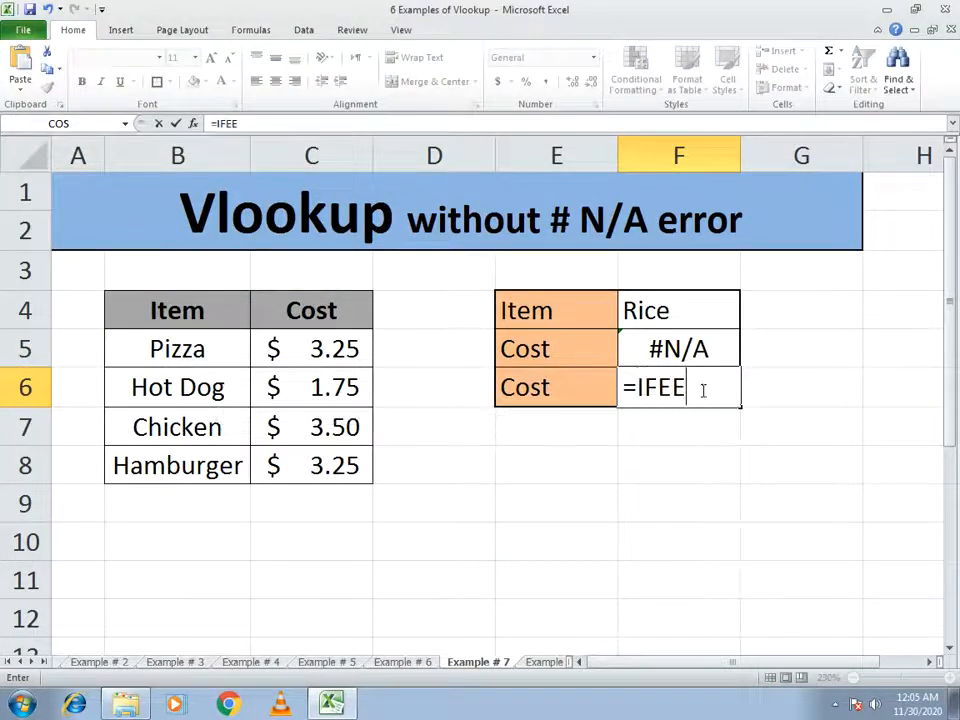
pyautogui.press('BackSpace')
pyautogui.write('RROR')
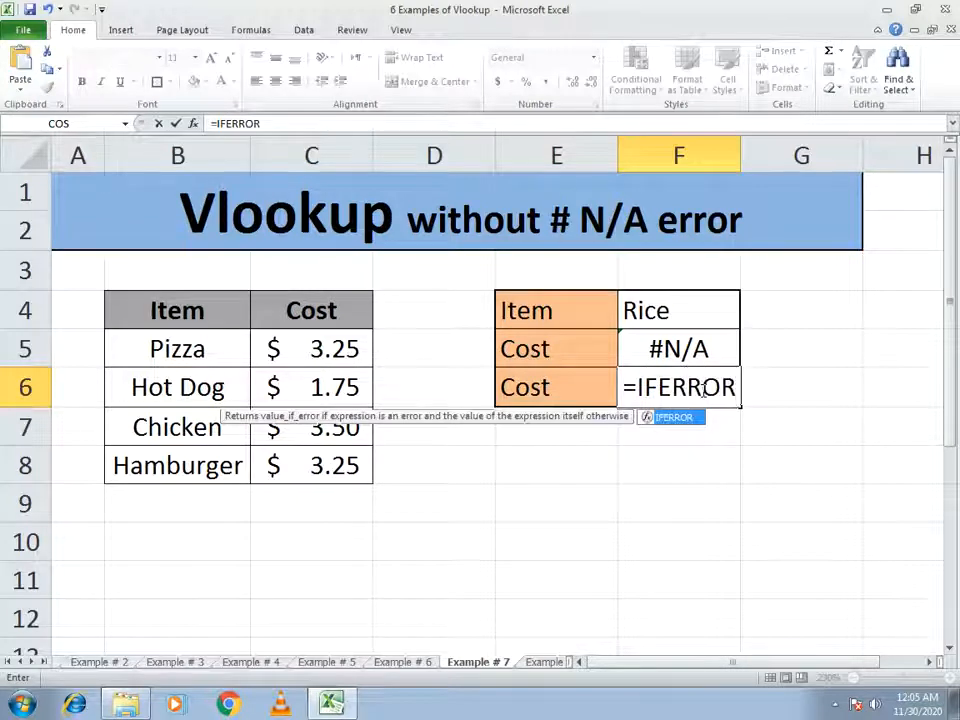
pyautogui.write('(')
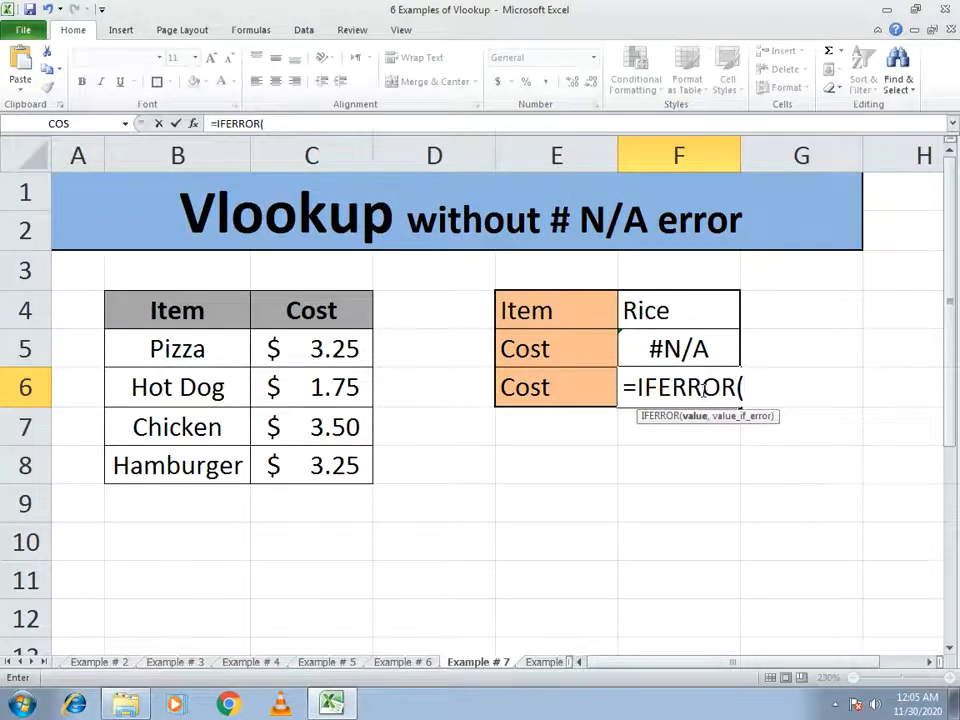
pyautogui.hotkey('ctrl', 'v')
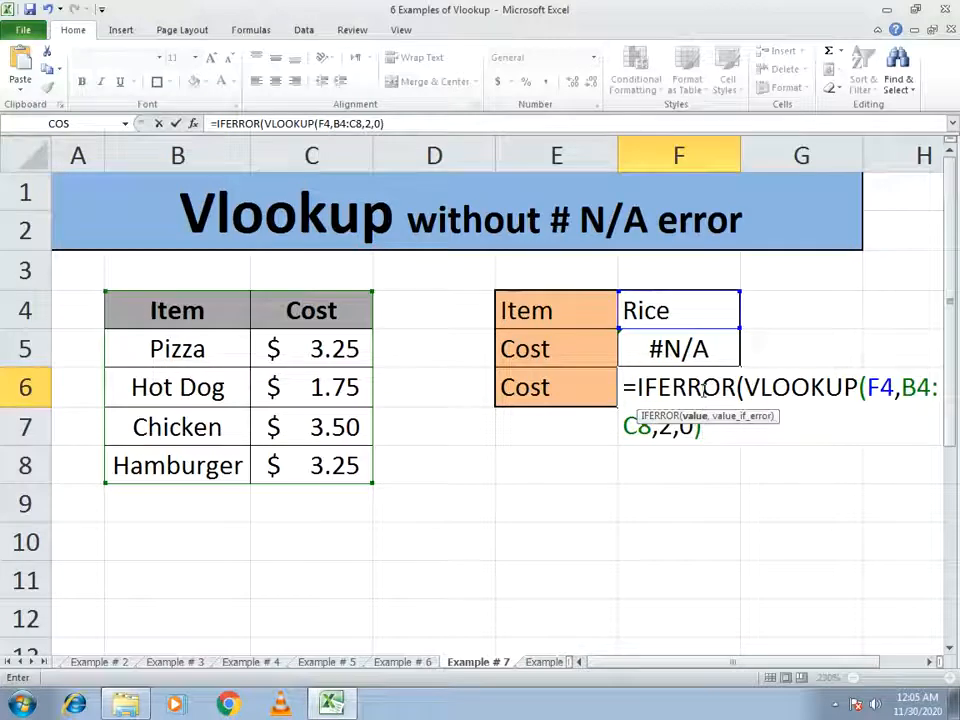
pyautogui.write(',')
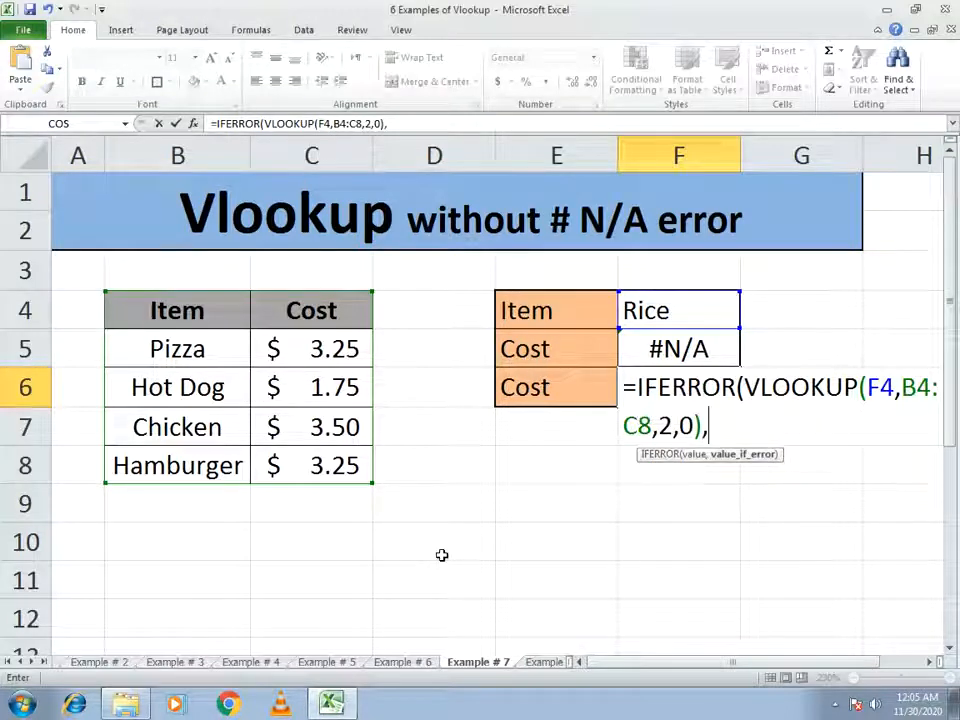
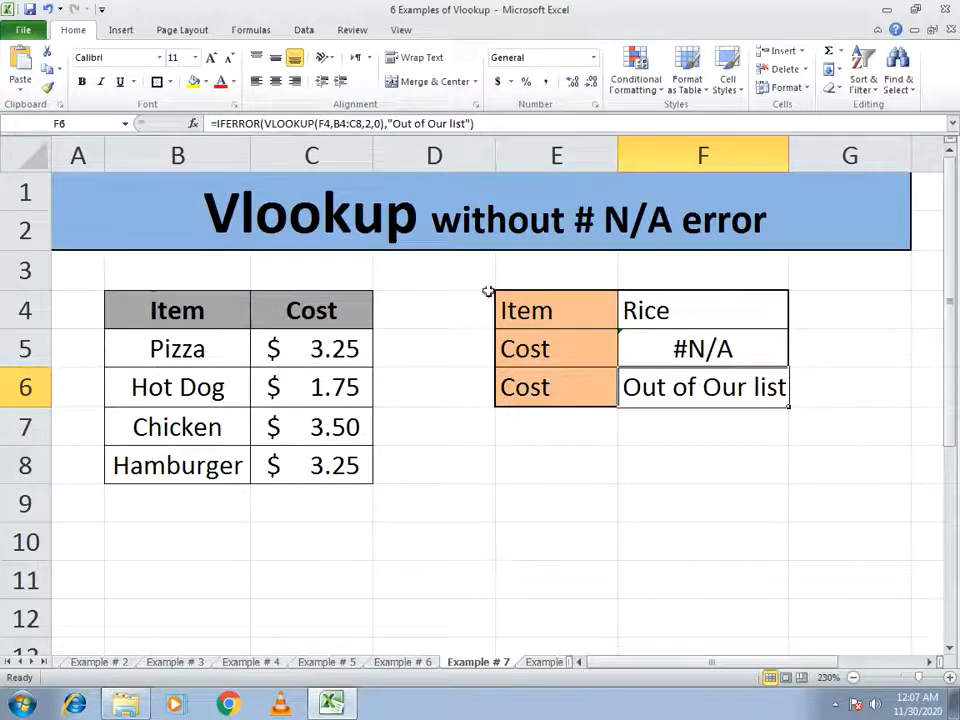
# Step: On the Example # 8 sheet, begin the formula in Name cell H5 with =vlookup(
pyautogui.click(540, 662)
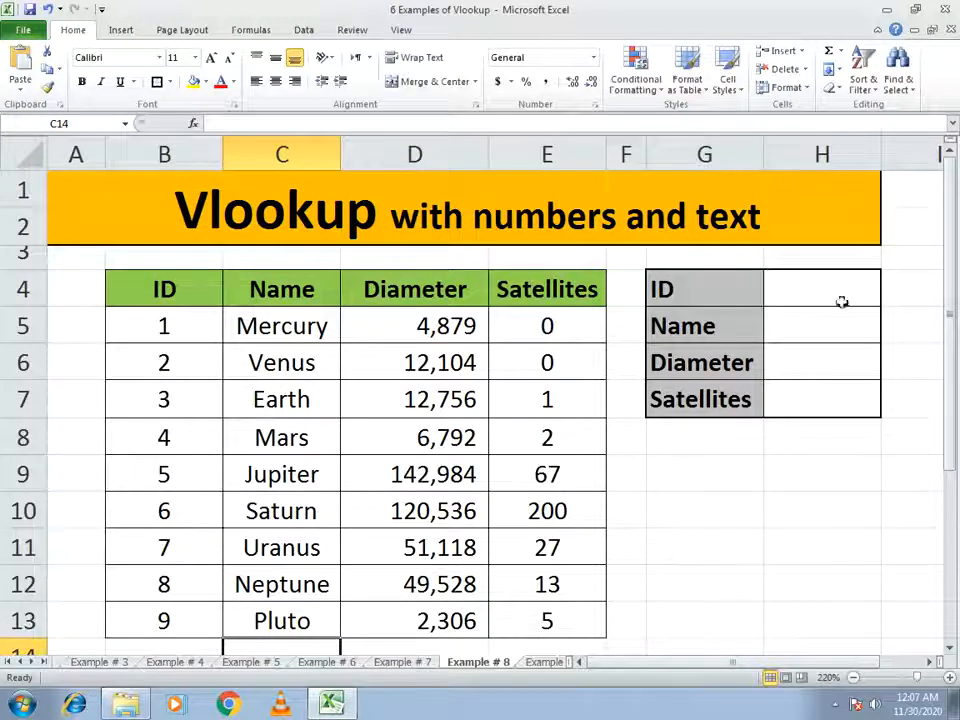
pyautogui.click(831, 334)
pyautogui.write('=vlok')
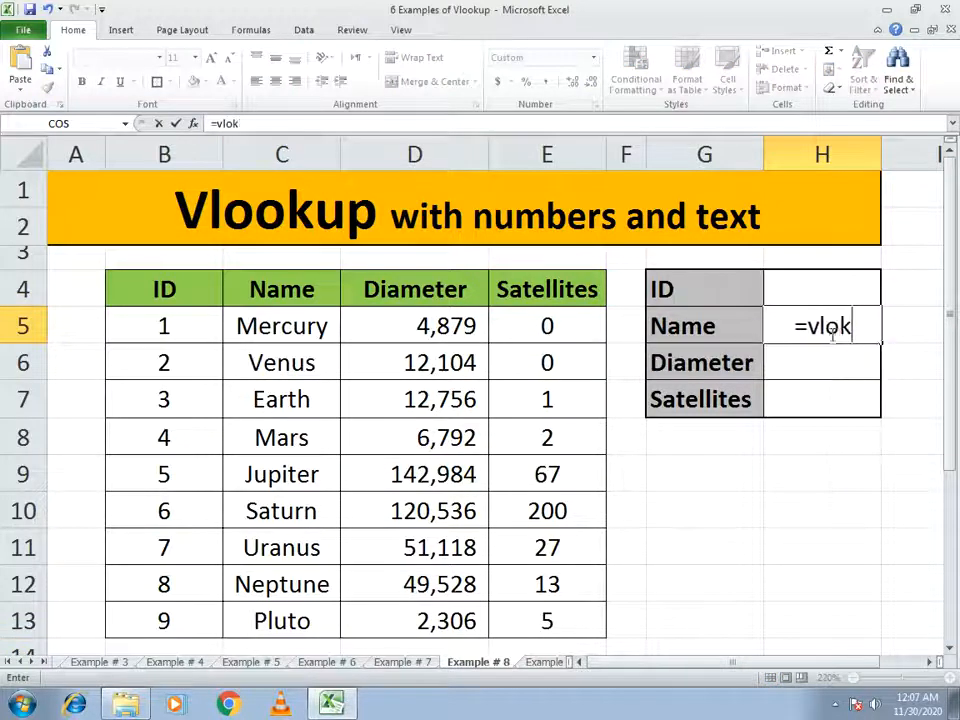
pyautogui.press('BackSpace')
pyautogui.write('o')
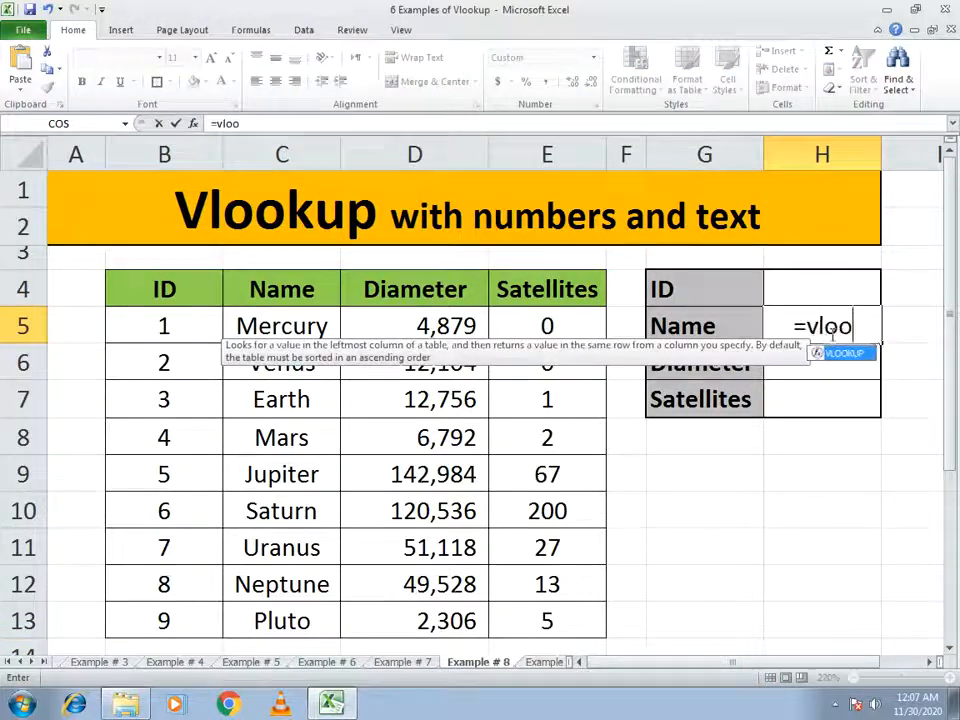
pyautogui.write('kup(')
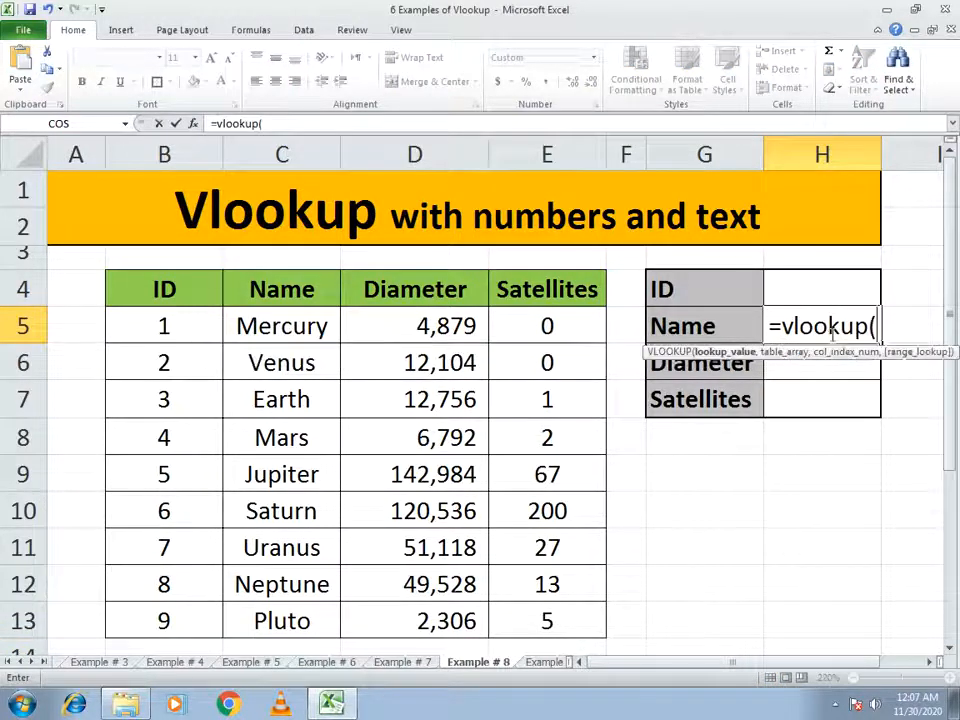
# Step: Complete the H5 formula with H4,B4:E13,2,0) to look up the name by ID, and enter it
pyautogui.click(804, 279)
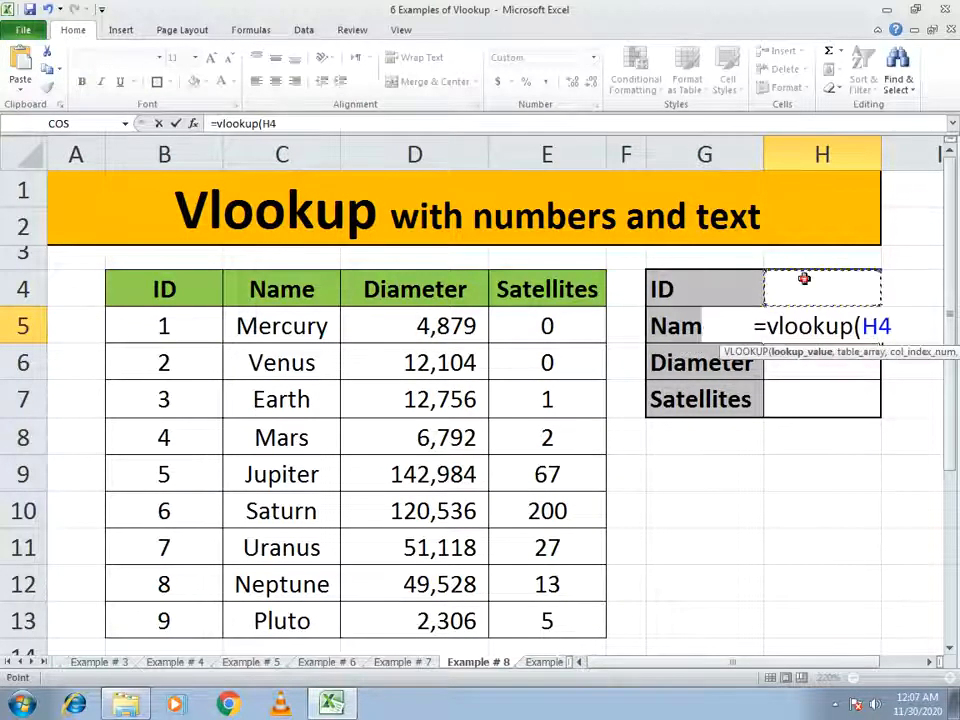
pyautogui.write(',')
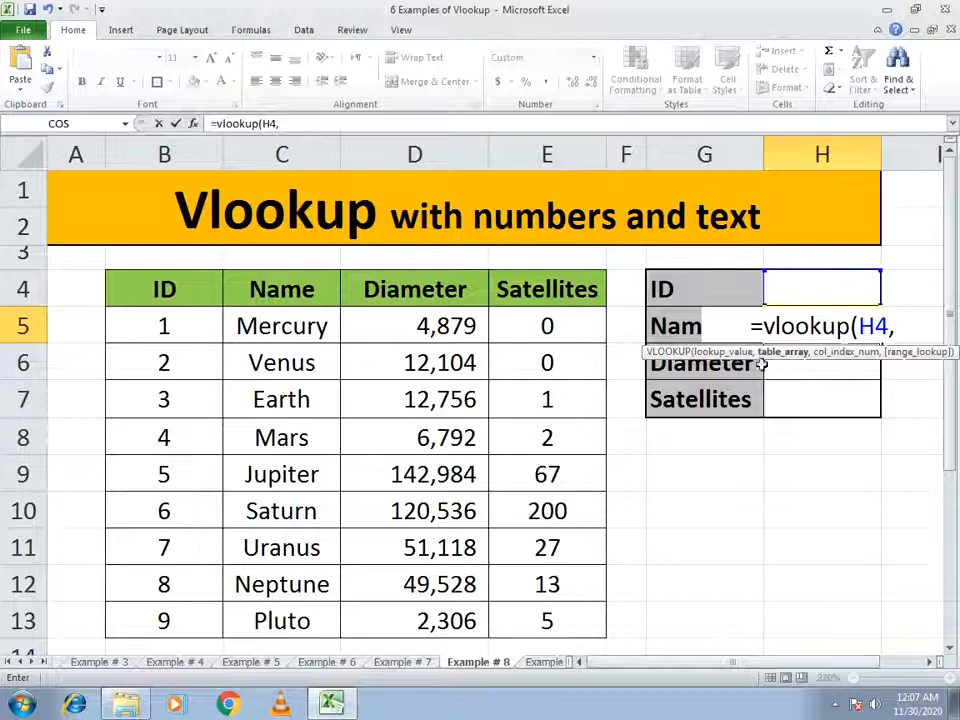
pyautogui.moveTo(184, 288); pyautogui.dragTo(506, 608)
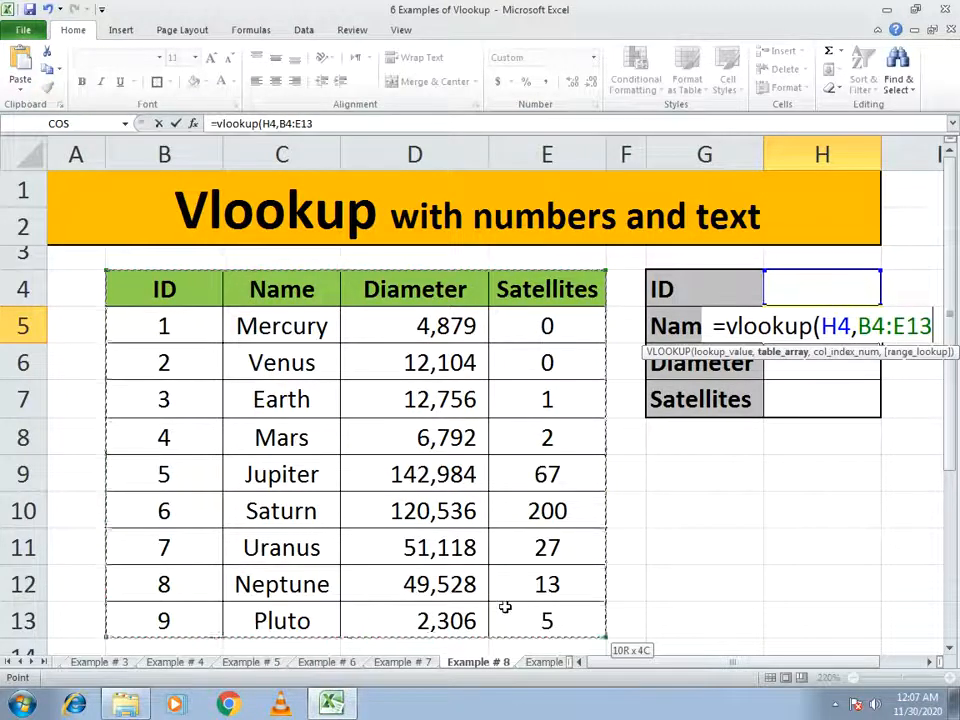
pyautogui.write(',')
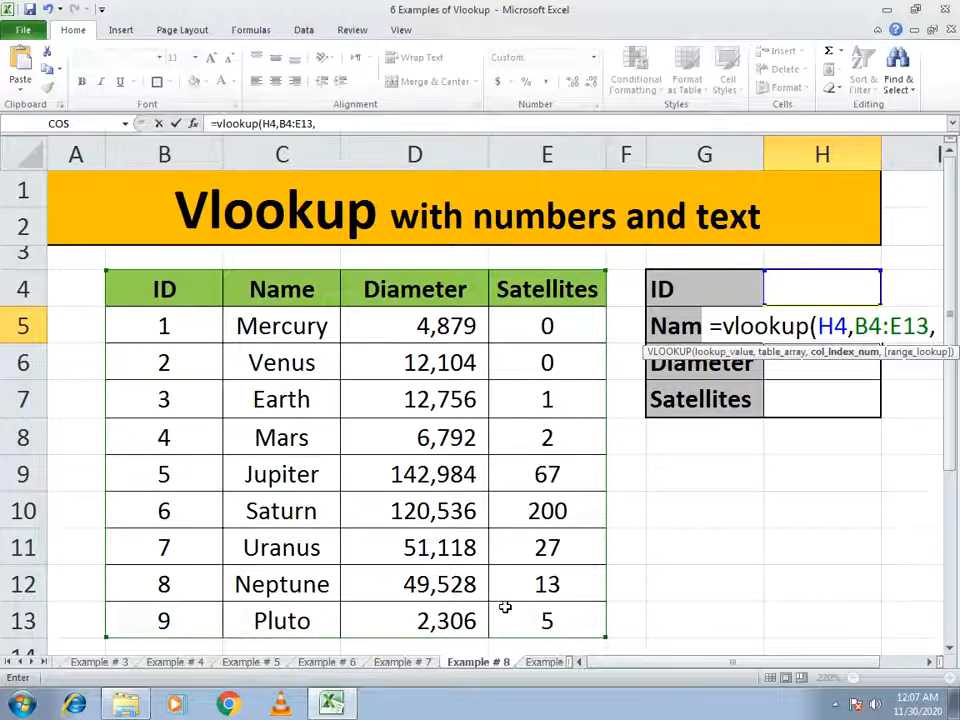
pyautogui.write('2')
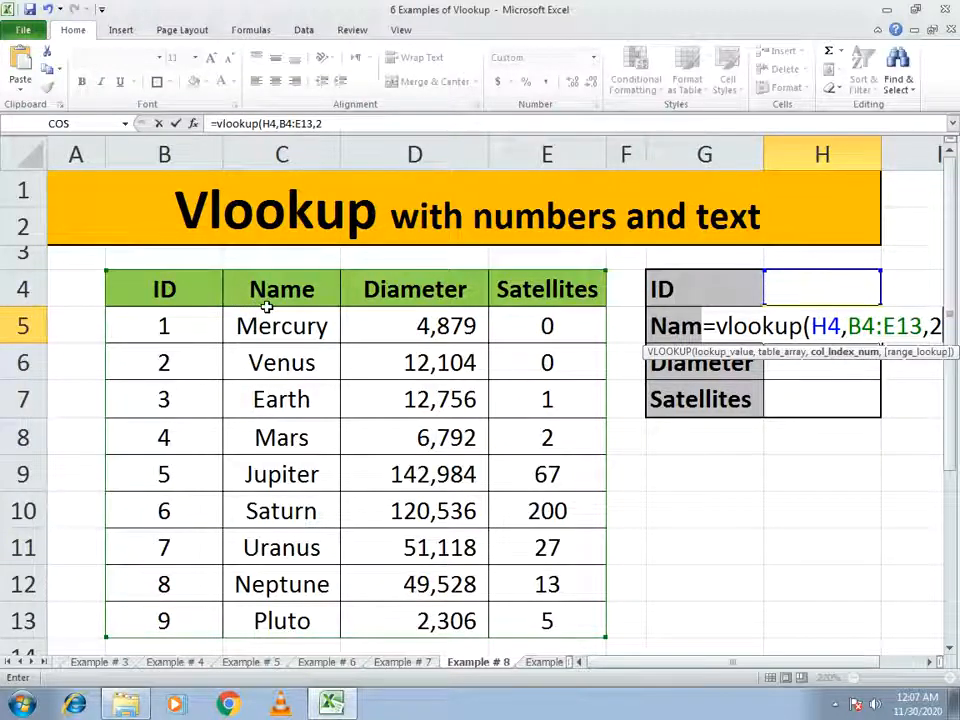
pyautogui.write(',')
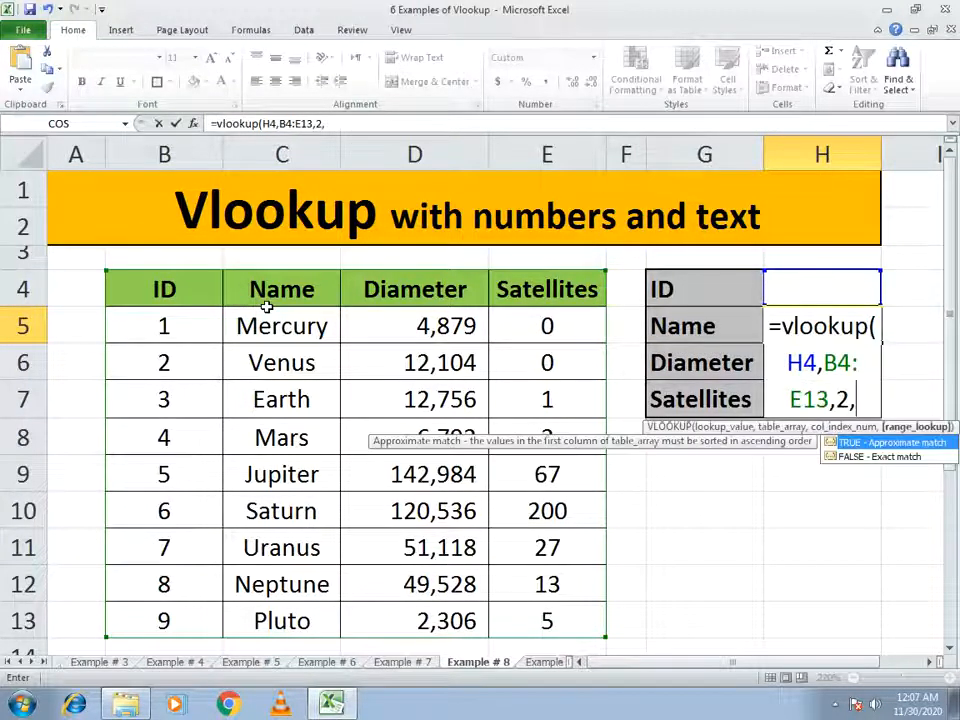
pyautogui.write('0)')
pyautogui.press('Return')
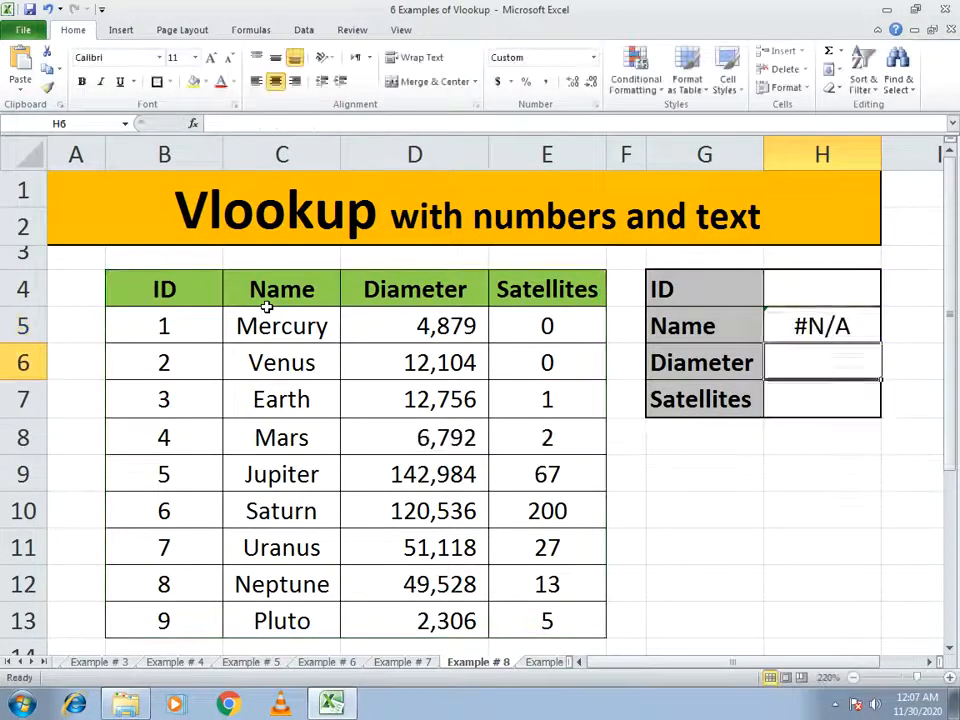
# Step: Copy the Name formula from H5 down into Diameter cell H6 and Satellites cell H7
pyautogui.press('Up')
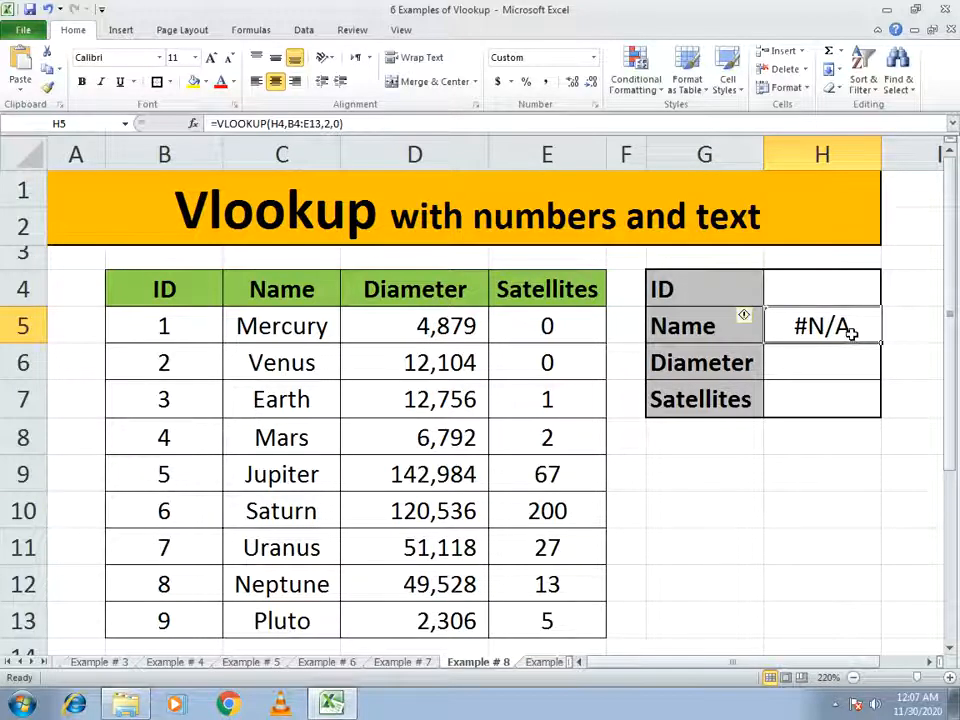
pyautogui.hotkey('ctrl', 'c')
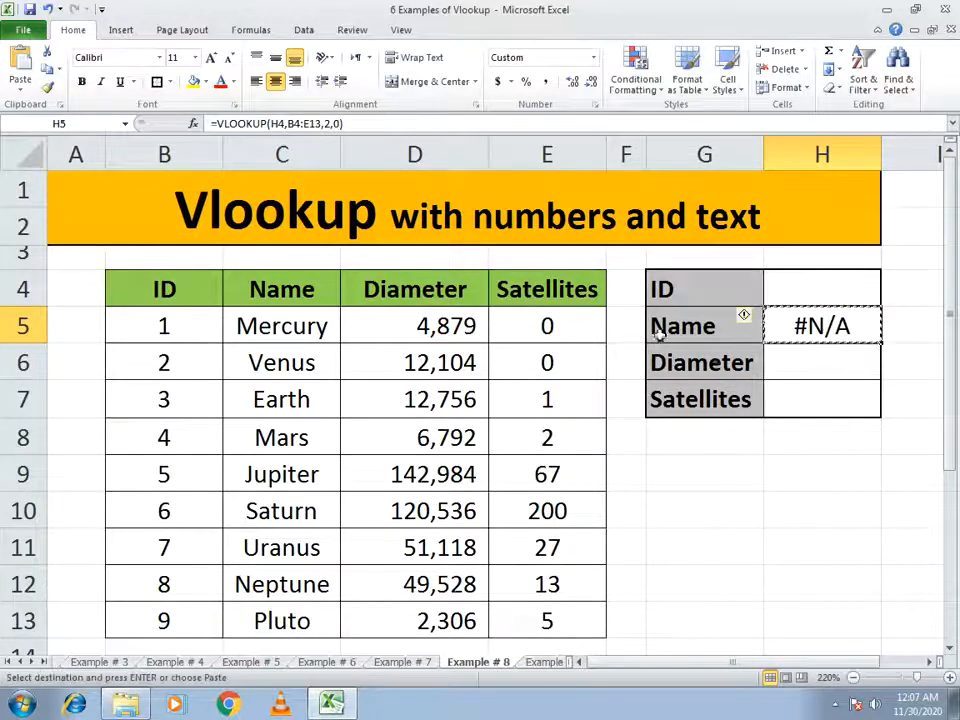
pyautogui.click(814, 371)
pyautogui.hotkey('ctrl', 'v')
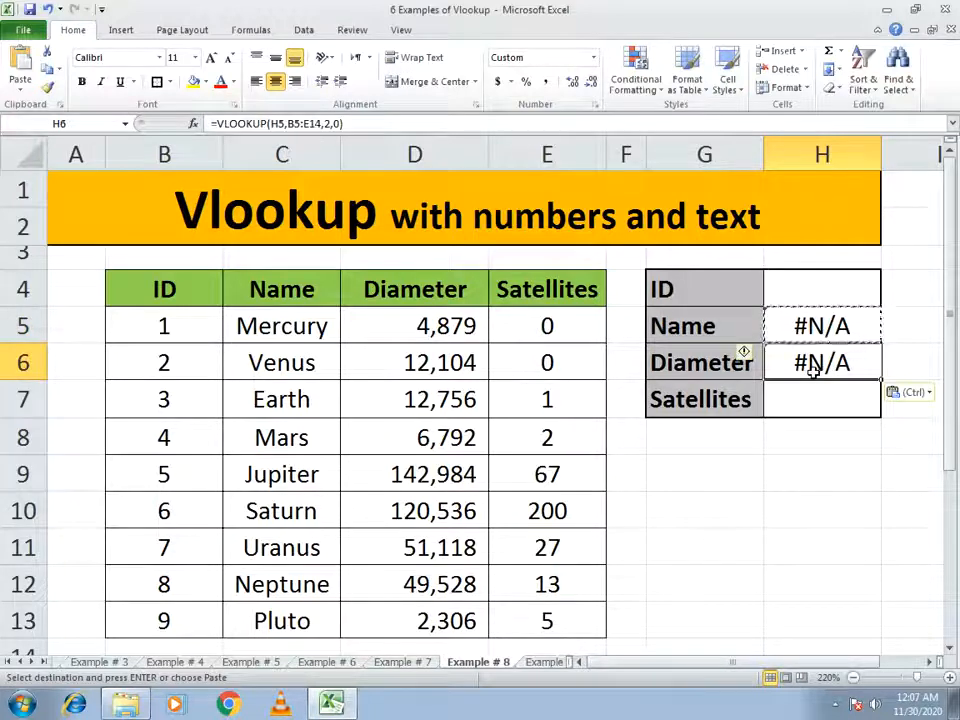
pyautogui.hotkey('ctrl', 'c')
pyautogui.click(812, 400)
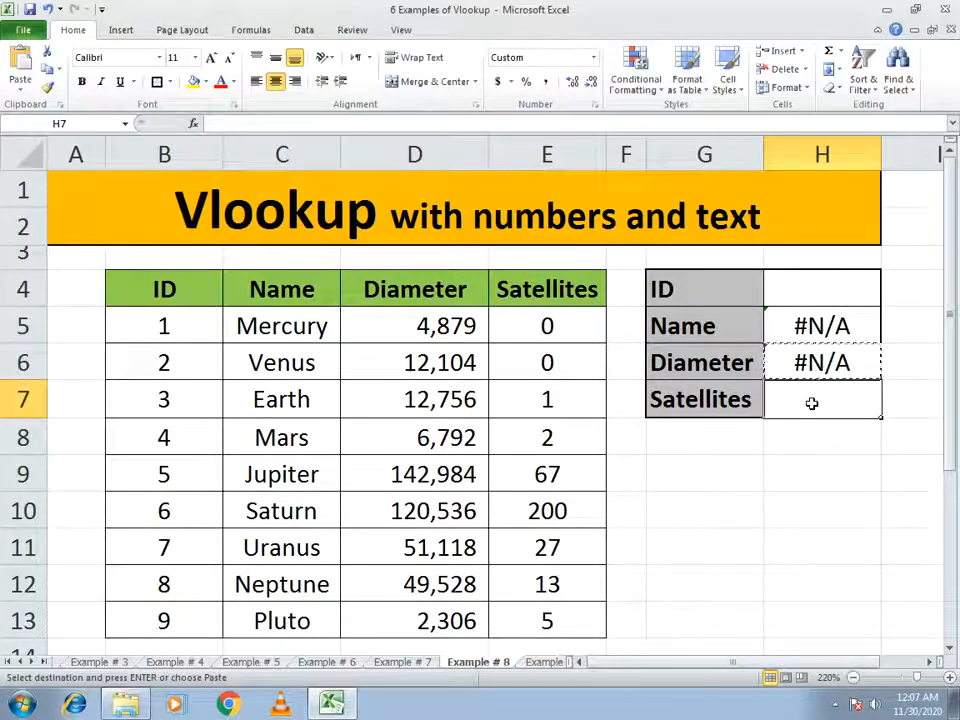
pyautogui.hotkey('ctrl', 'v')
pyautogui.press('Escape')
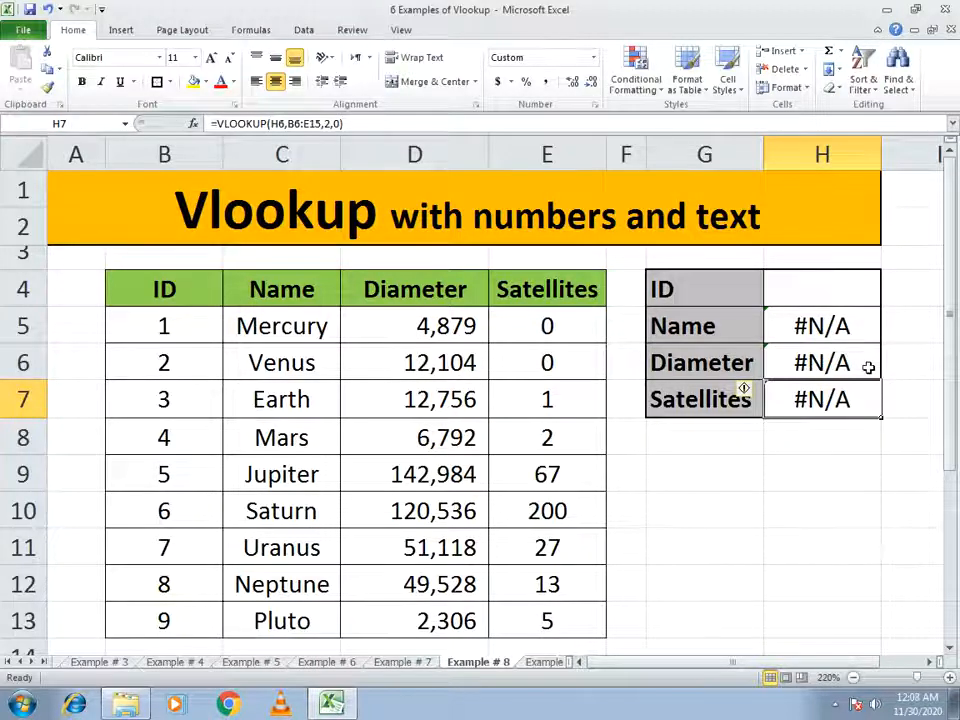
pyautogui.click(100, 662)
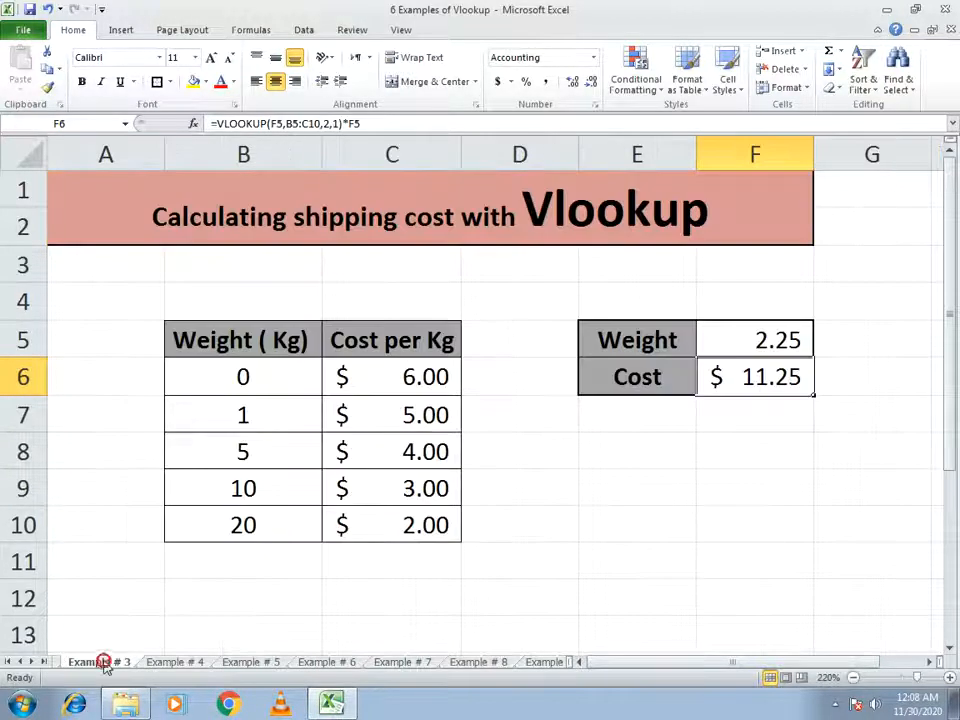
pyautogui.click(172, 663)
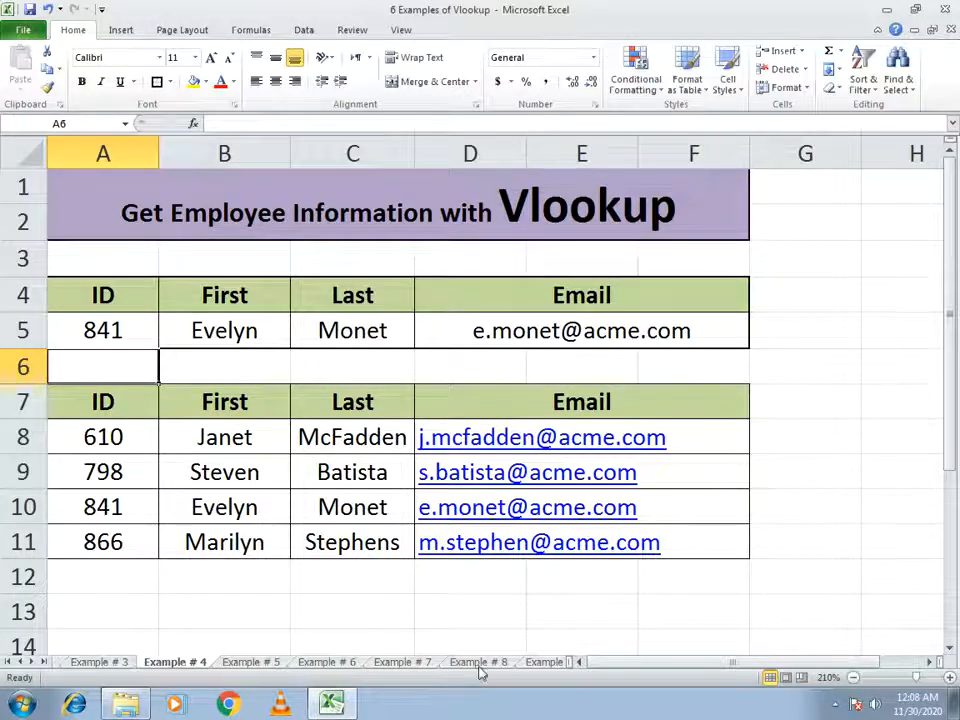
pyautogui.click(527, 665)
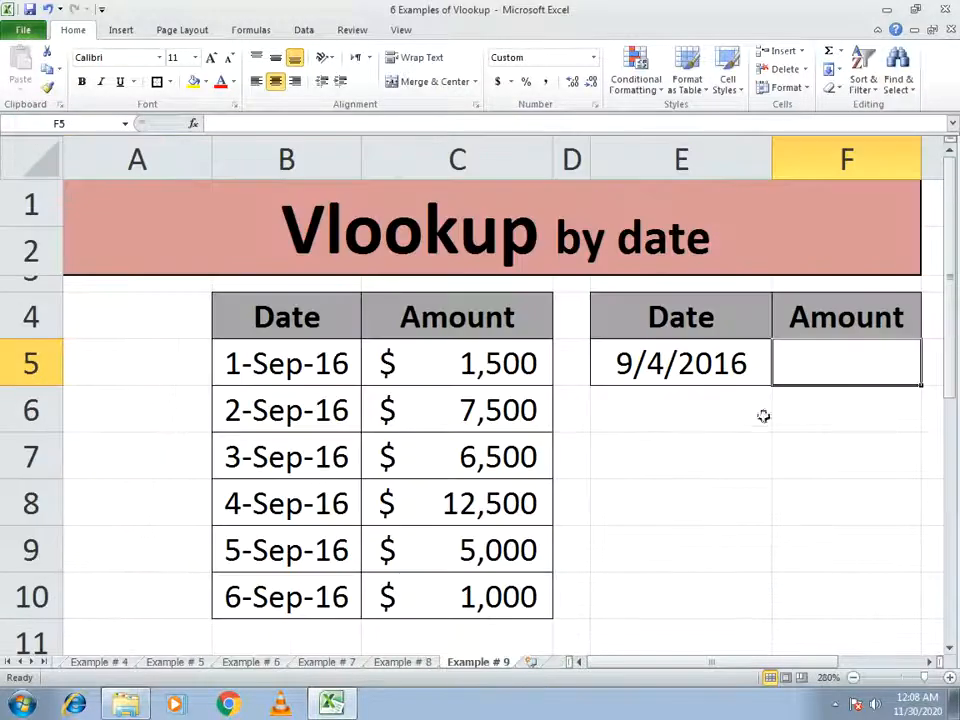
pyautogui.click(405, 665)
# Step: Set the column index to 3 in the Diameter lookup formula in H6
pyautogui.click(825, 366)
pyautogui.click(816, 326)
pyautogui.click(816, 362)
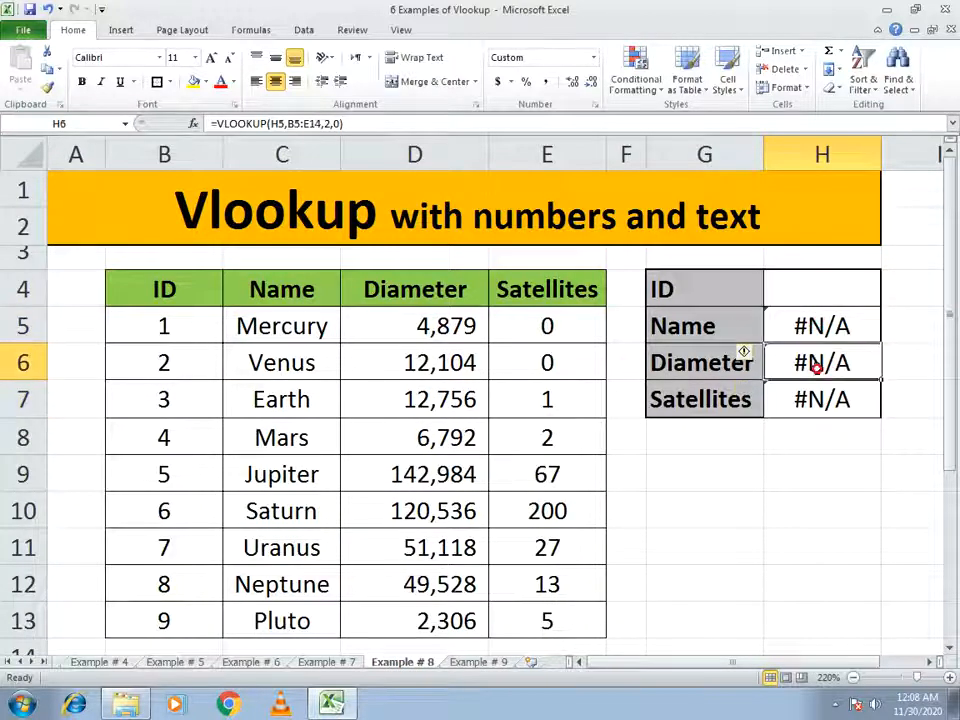
pyautogui.click(336, 122)
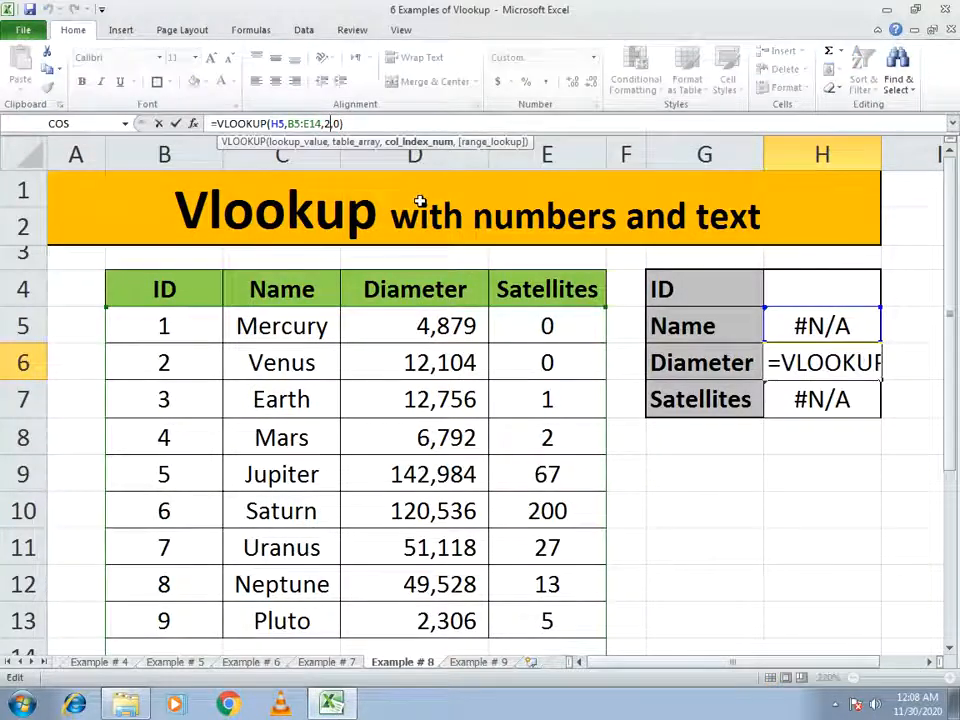
pyautogui.press('BackSpace')
pyautogui.write('3')
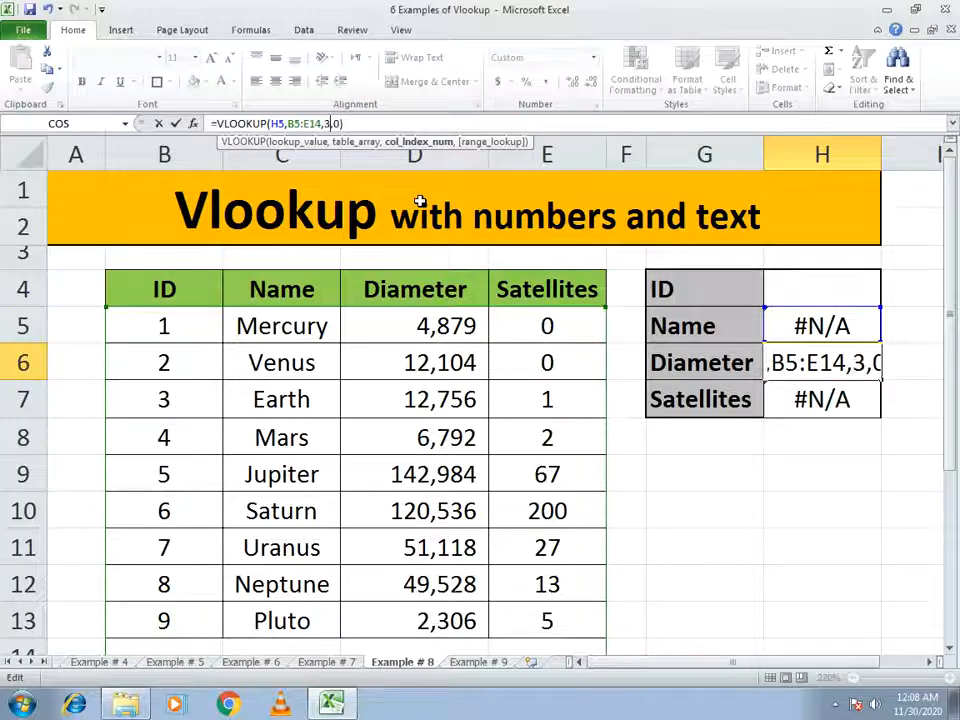
pyautogui.press('Return')
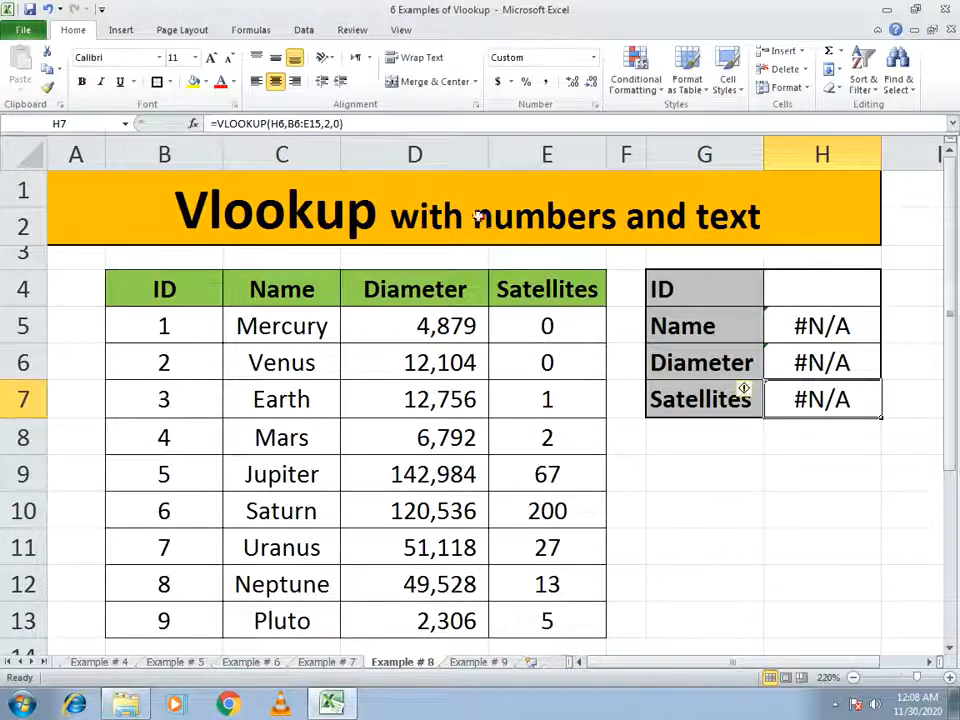
# Step: Set the column index to 4 in the Satellites lookup formula in H7
pyautogui.click(328, 123)
pyautogui.press('BackSpace')
pyautogui.write('4')
pyautogui.press('Return')
# Step: Test the lookups by entering 2 in ID cell H4 and check the Diameter formula in H6
pyautogui.click(816, 277)
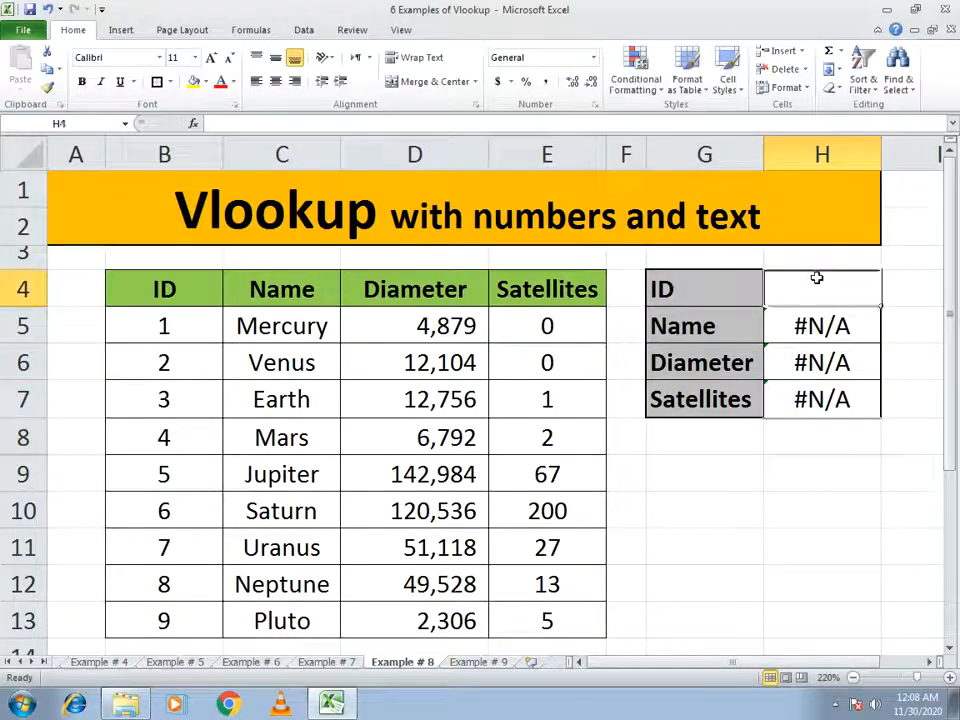
pyautogui.write('2')
pyautogui.press('Return')
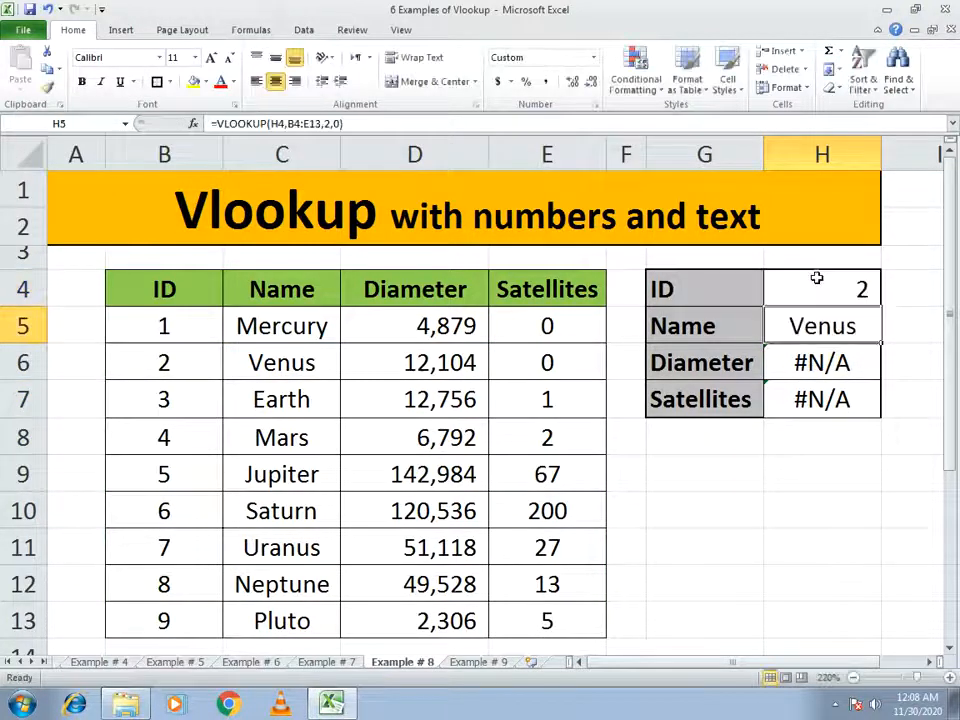
pyautogui.click(816, 278)
pyautogui.press('Down')
pyautogui.press('Down')
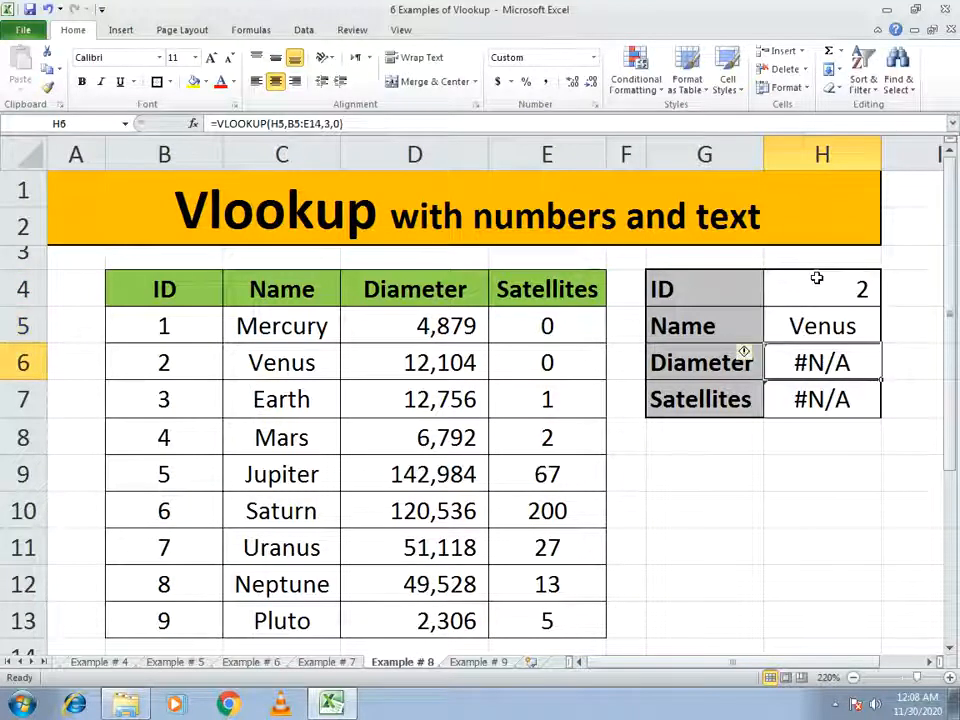
# Step: Replace the Diameter formula in H6 with an exact-match lookup, =VLOOKUP(H4,B4:E13,3,0)
pyautogui.press('Up')
pyautogui.press('Down')
pyautogui.press('Up')
pyautogui.press('Down')
pyautogui.write('=')
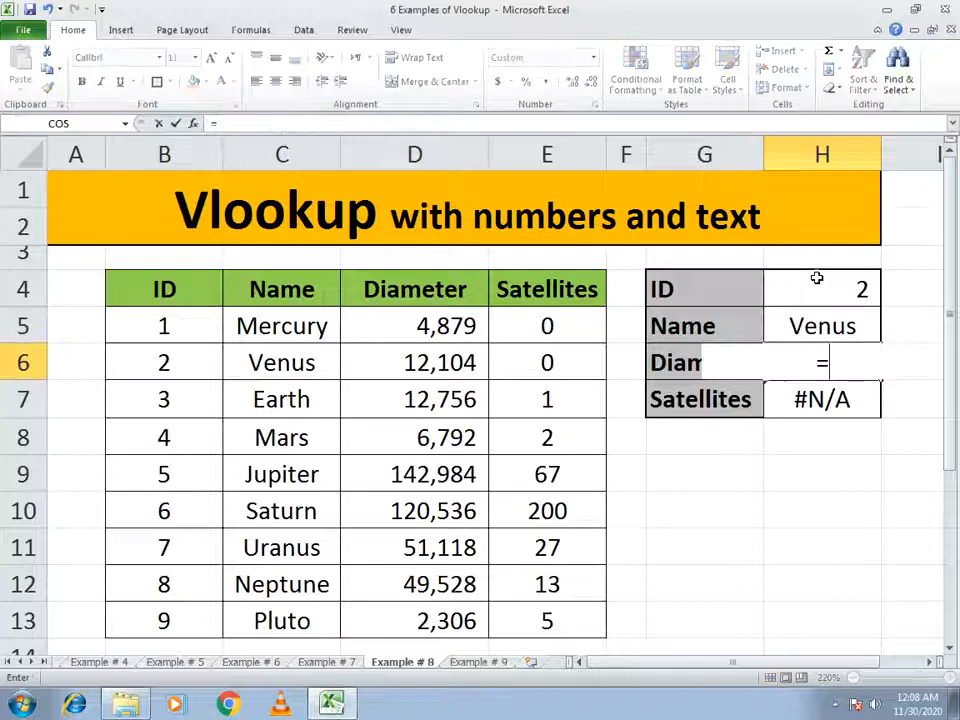
pyautogui.write('vlookup(')
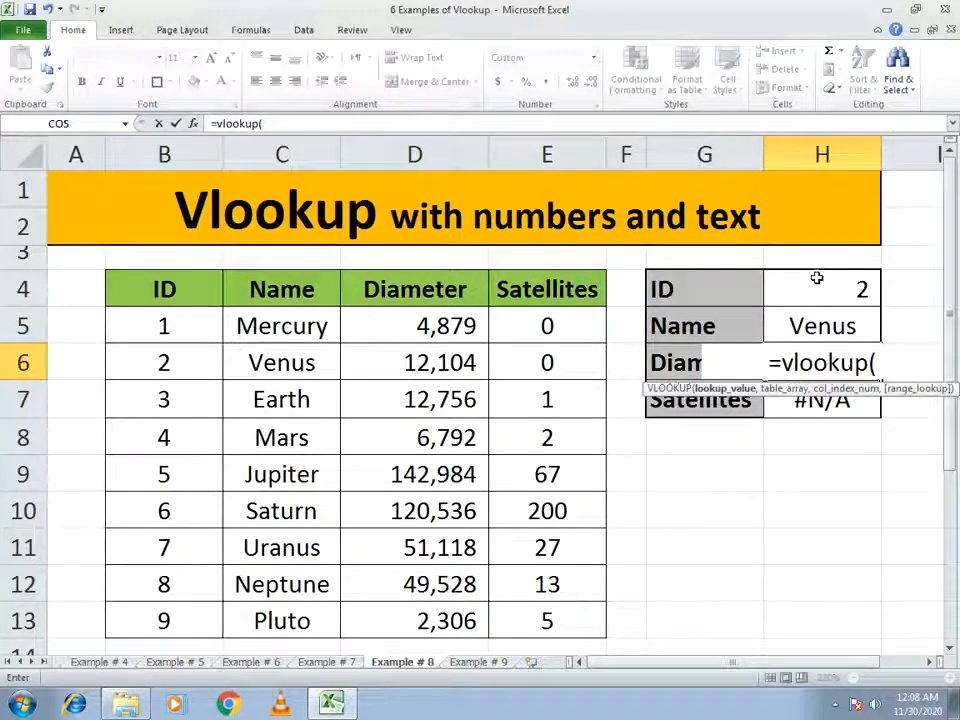
pyautogui.click(778, 285)
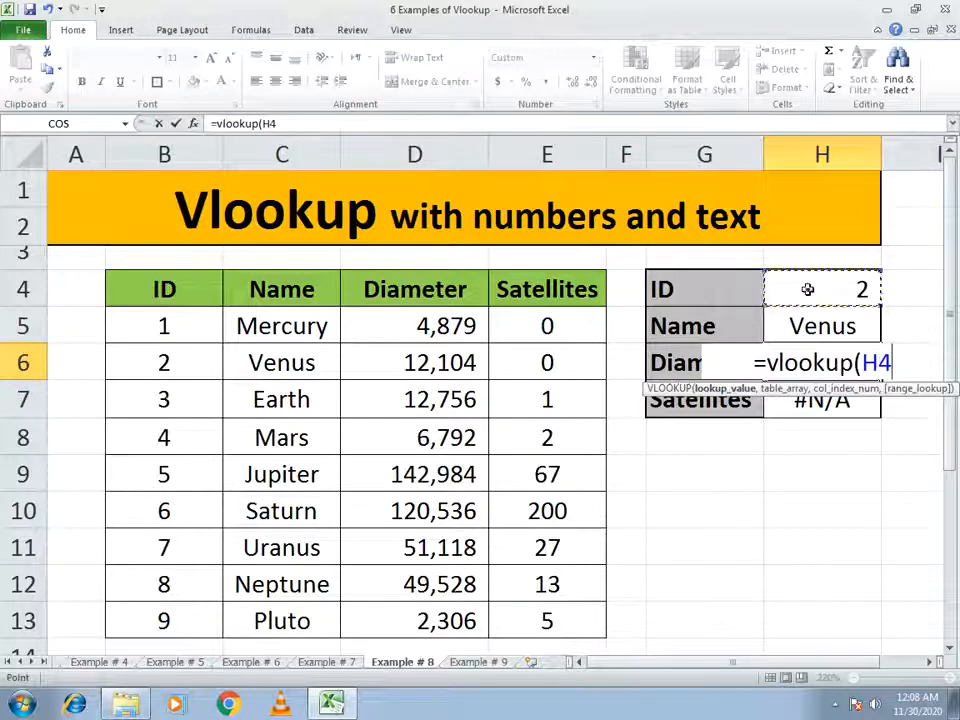
pyautogui.write(',')
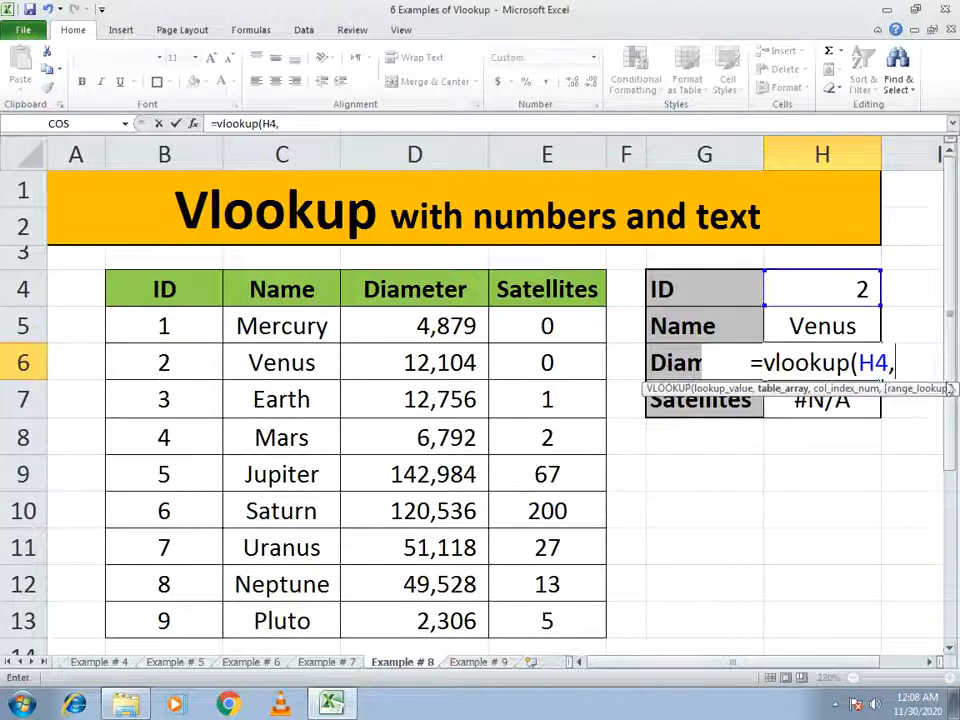
pyautogui.moveTo(180, 294); pyautogui.dragTo(524, 612)
pyautogui.write(',')
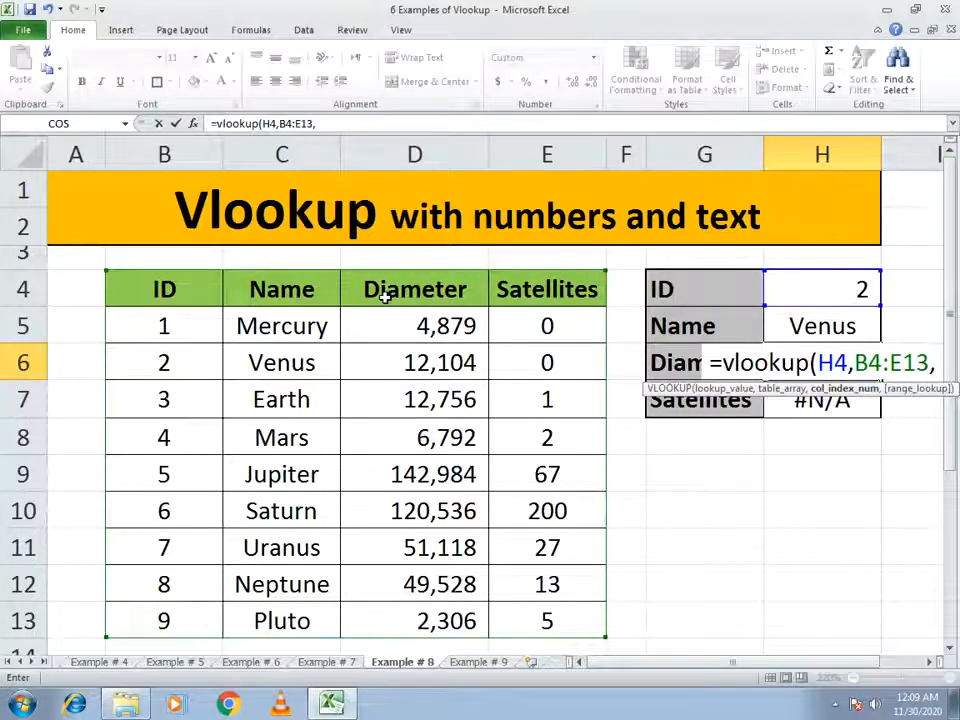
pyautogui.write('3,')
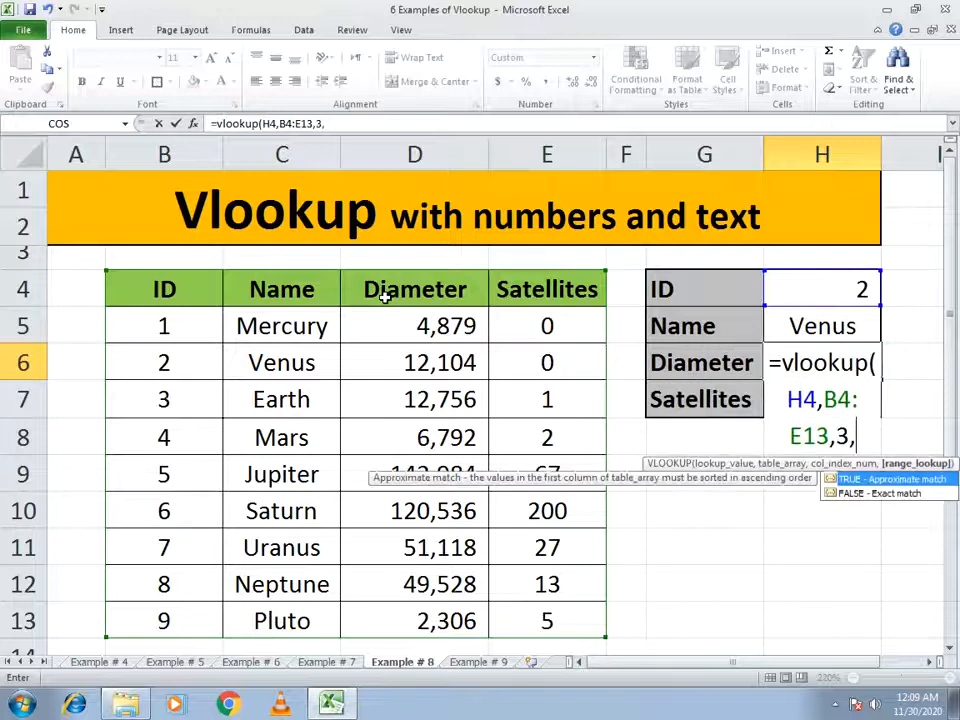
pyautogui.write('0)')
pyautogui.press('Return')
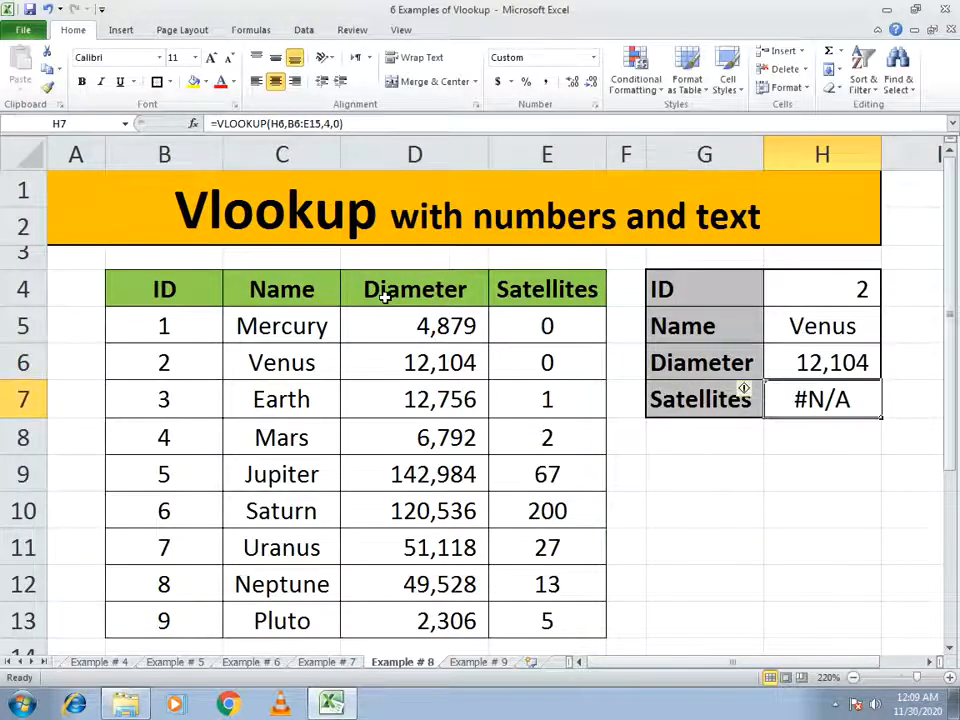
# Step: Replace the Satellites formula in H7 with an exact-match lookup, =VLOOKUP(H4,B4:E13,4,0)
pyautogui.write('=vlookup')
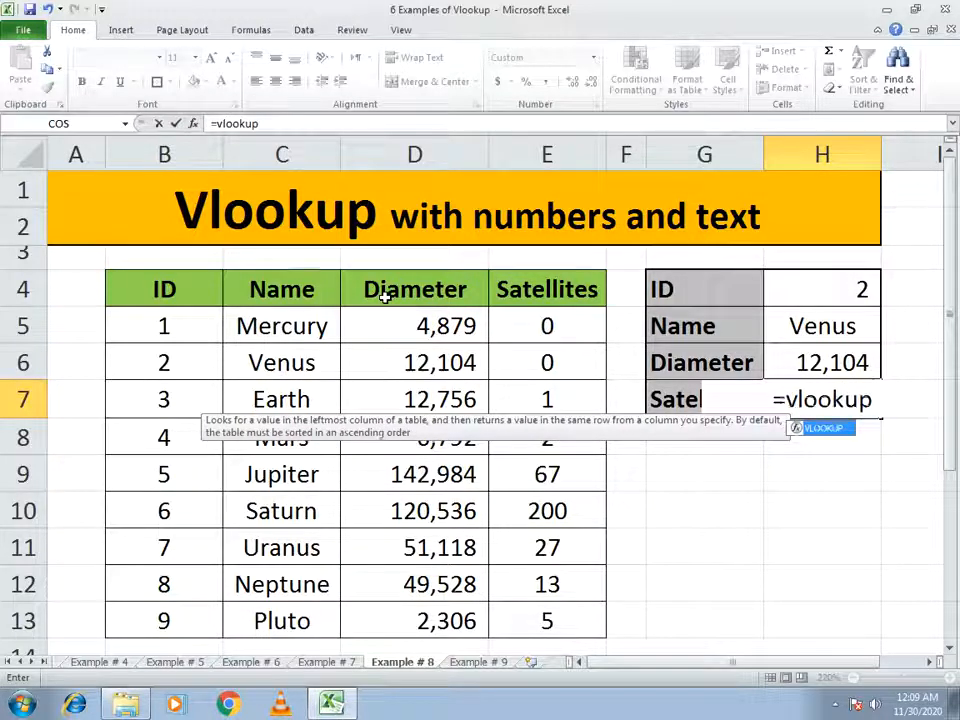
pyautogui.write('(')
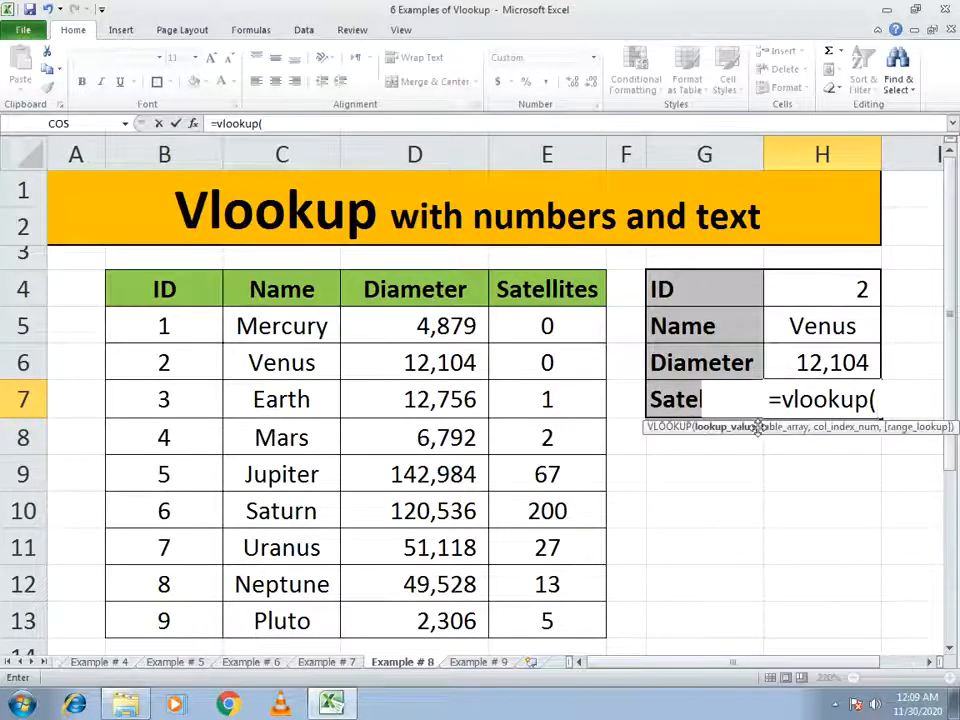
pyautogui.click(796, 289)
pyautogui.write(',')
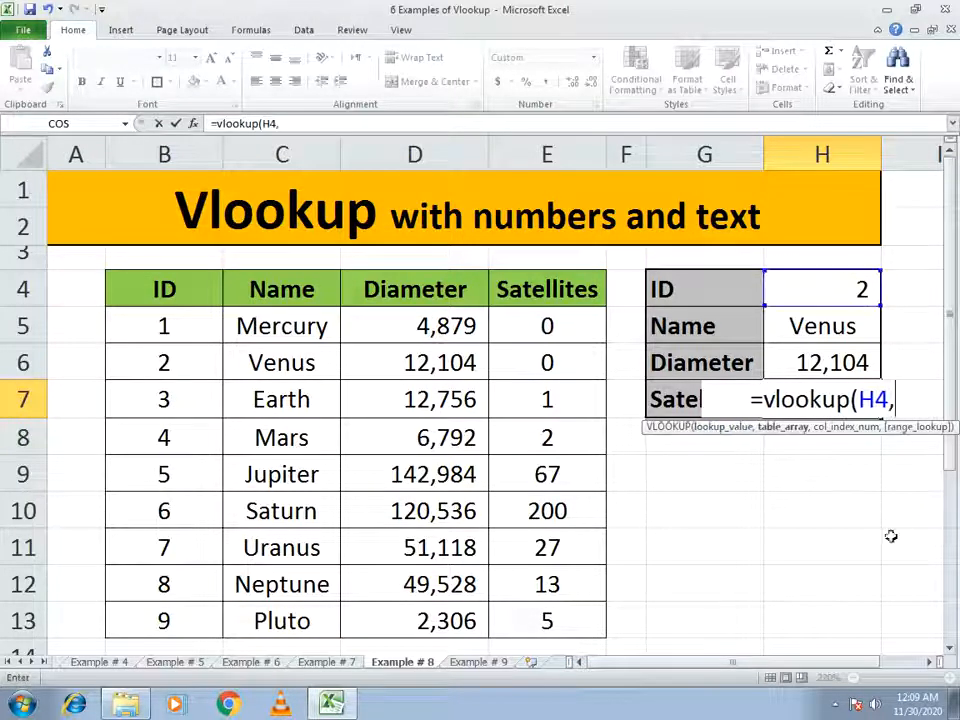
pyautogui.moveTo(140, 289); pyautogui.dragTo(551, 619)
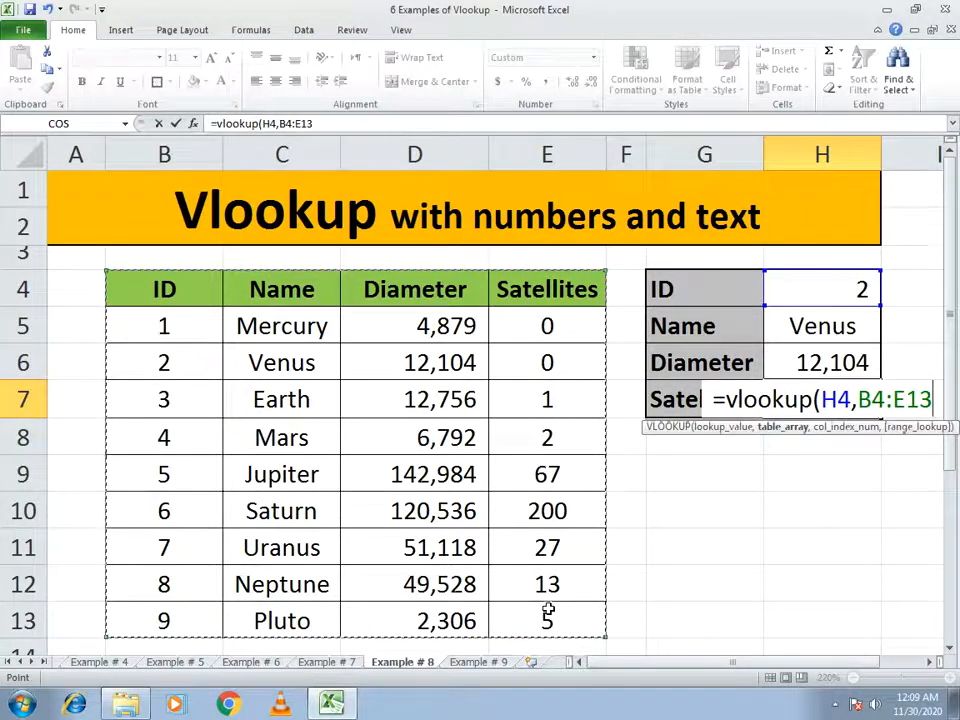
pyautogui.write(',')
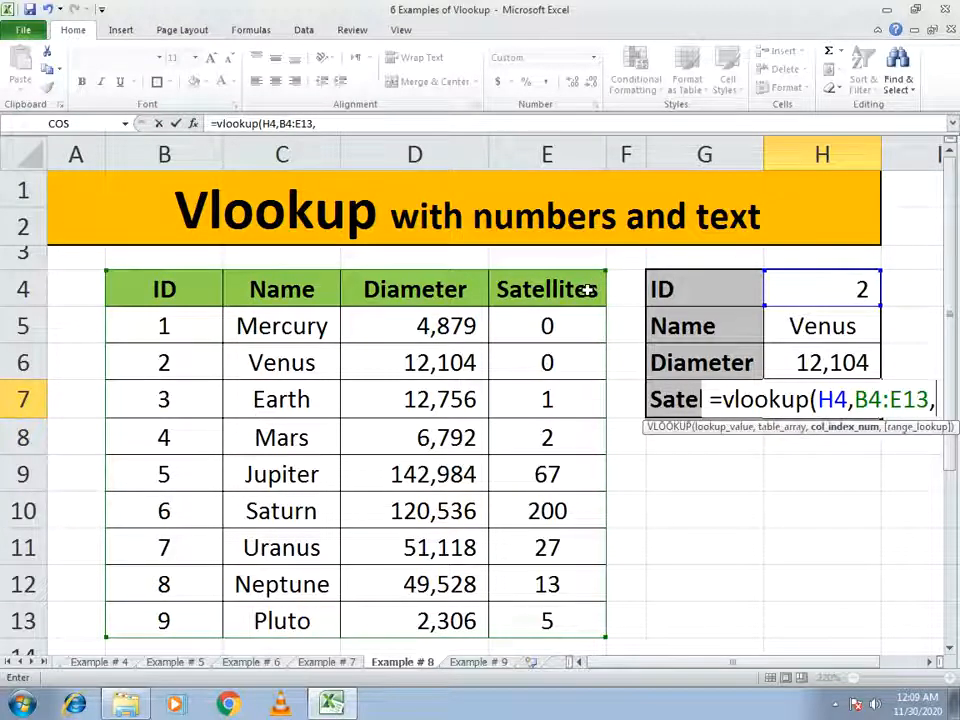
pyautogui.write('4,')
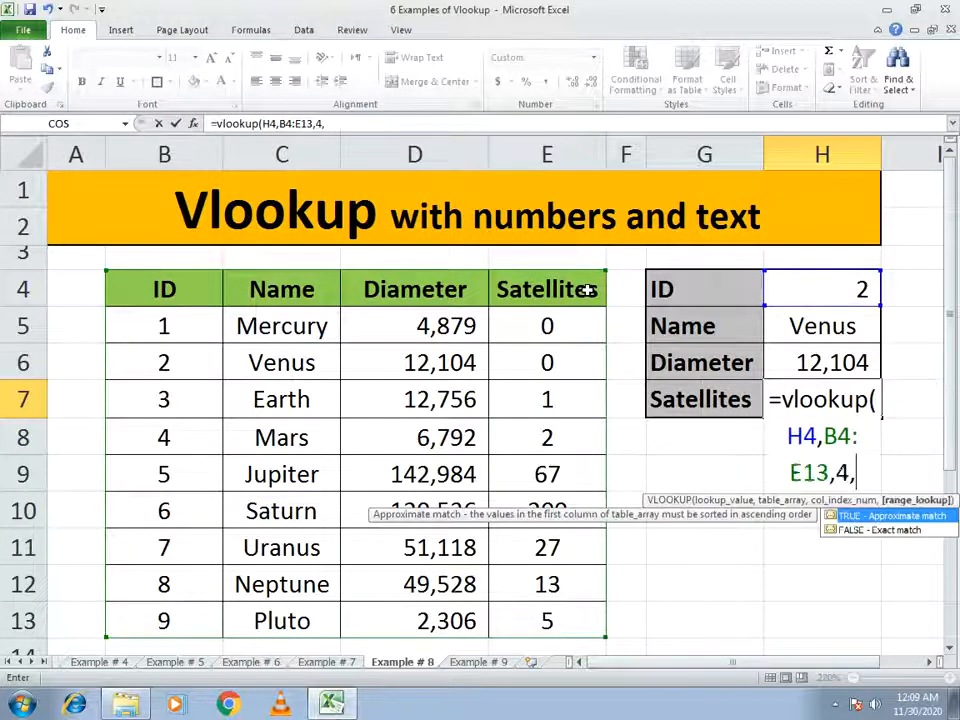
pyautogui.write('0)')
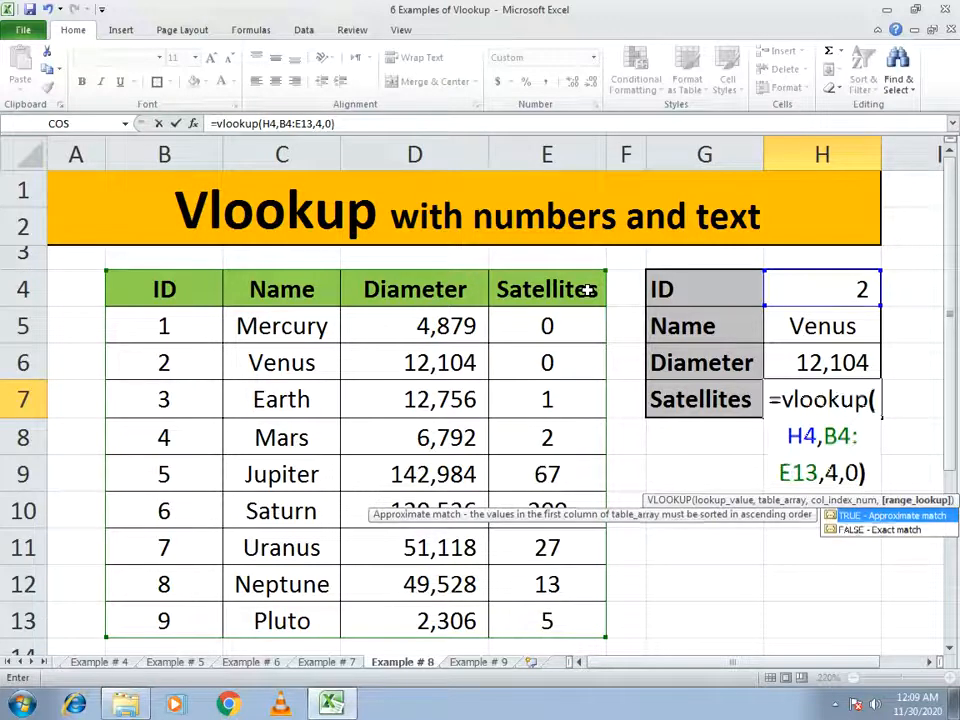
pyautogui.press('Return')
pyautogui.press('Up')
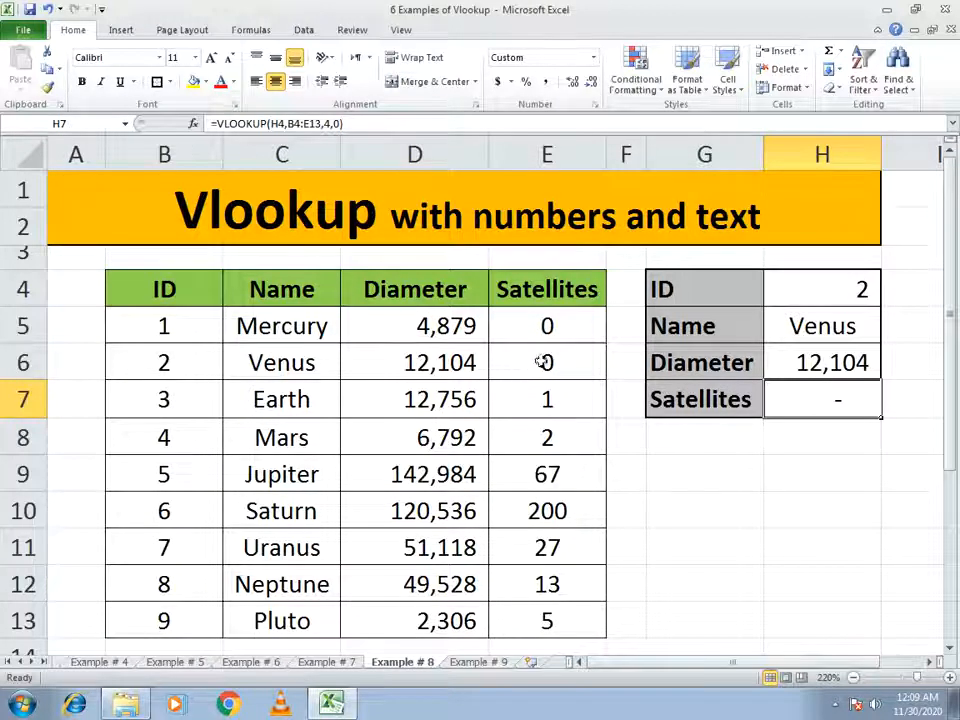
# Step: Test the planet lookups by entering ID 9 and finally ID 5 in cell H4
pyautogui.click(835, 287)
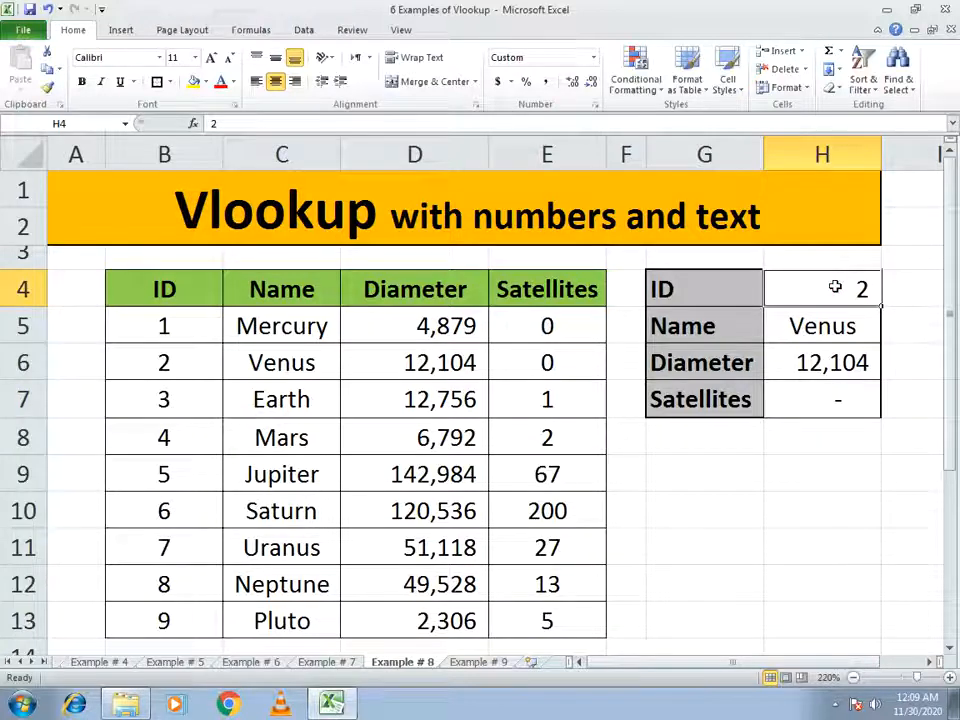
pyautogui.write('9')
pyautogui.press('Return')
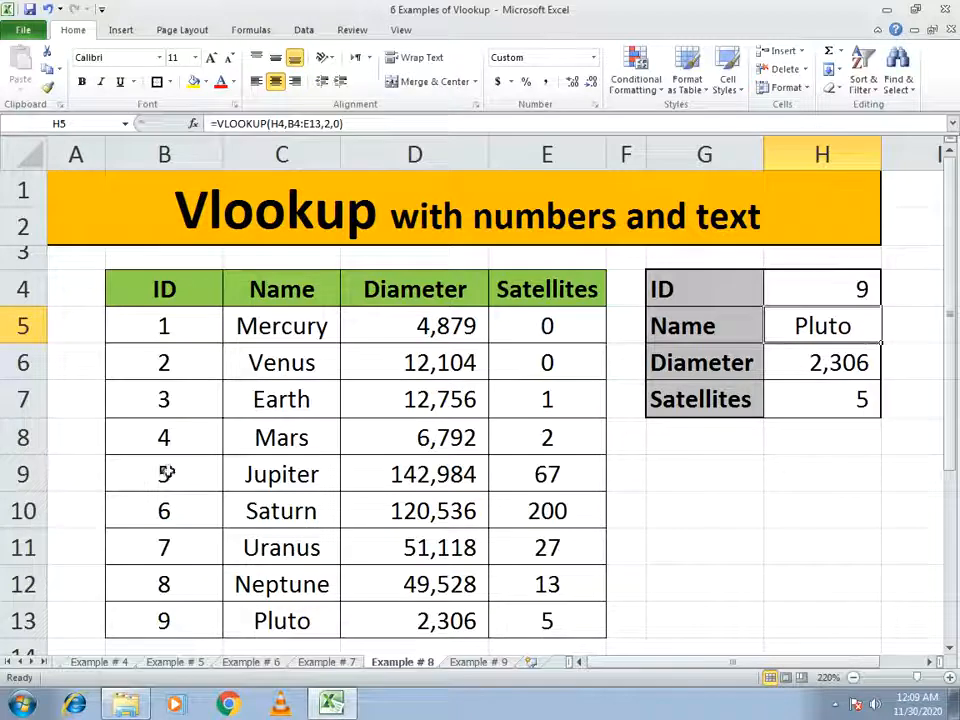
pyautogui.click(797, 288)
pyautogui.write('5')
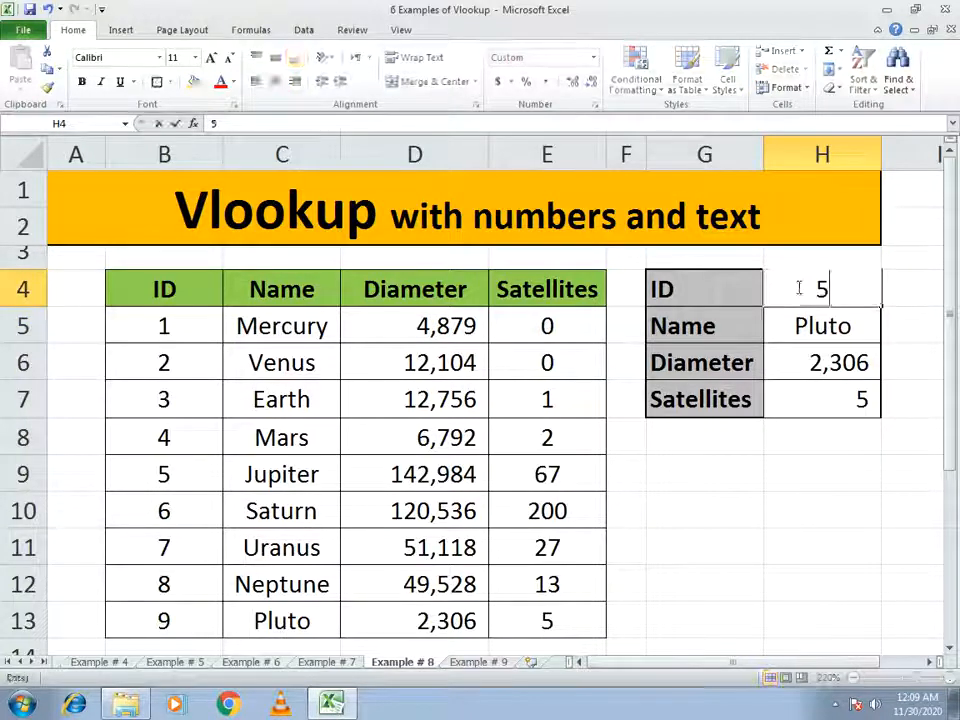
pyautogui.press('Return')
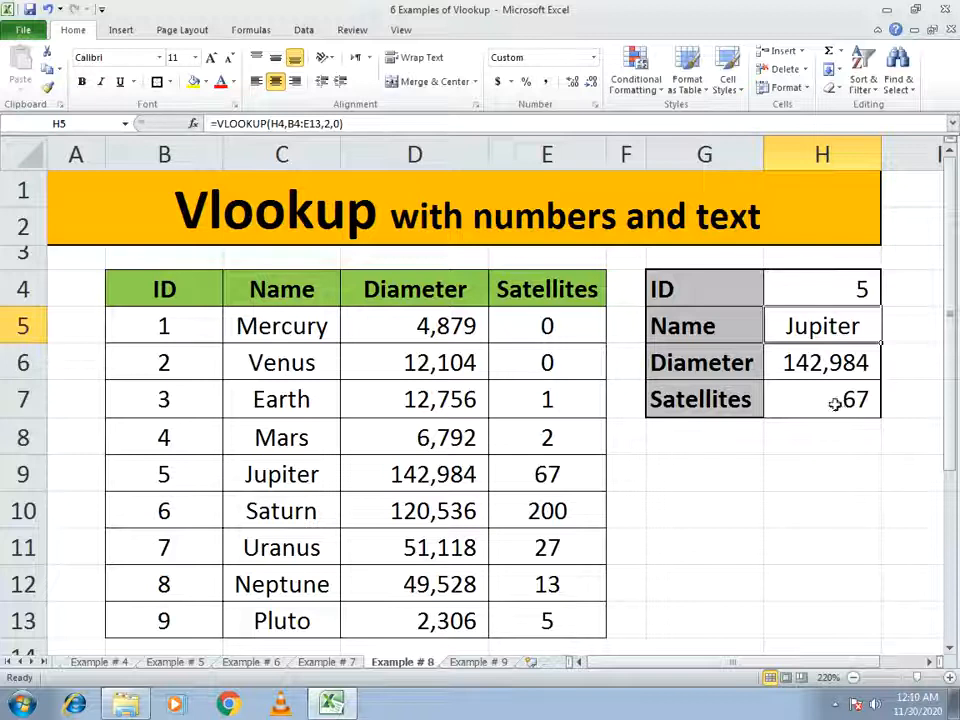
# Step: Compare the Name, Diameter and Satellites lookup formulas in cells H5 to H7
pyautogui.click(792, 360)
pyautogui.click(790, 330)
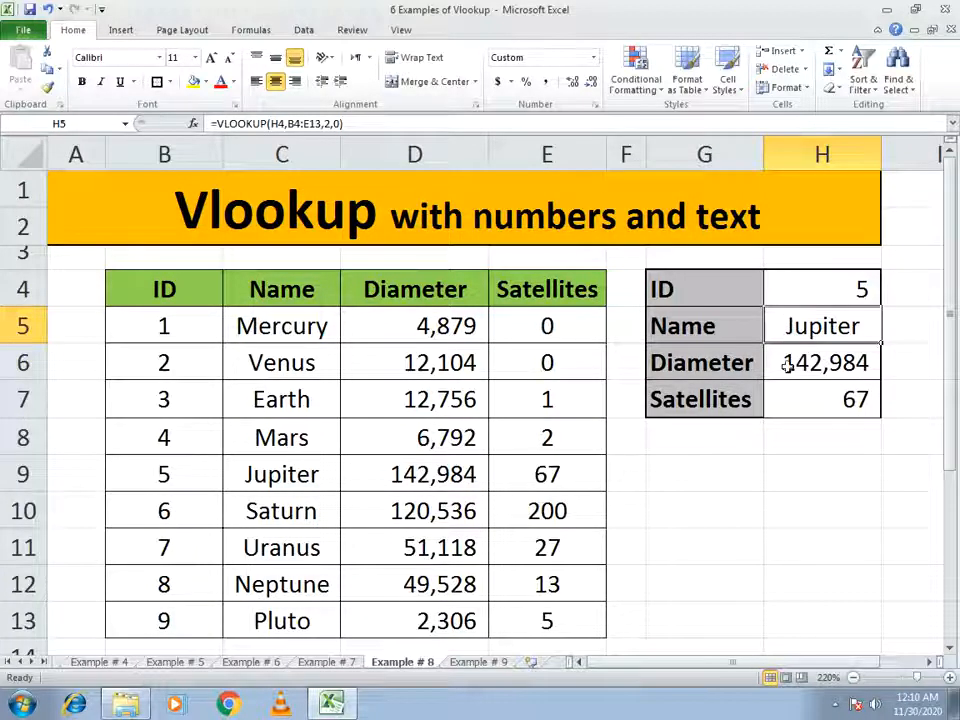
pyautogui.click(789, 364)
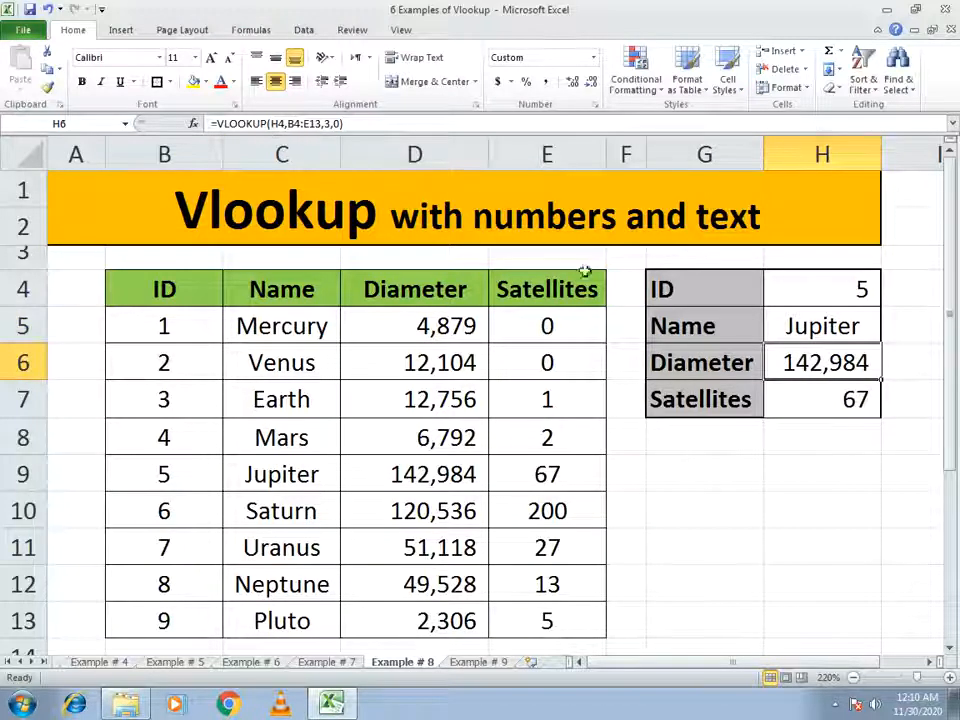
pyautogui.click(776, 324)
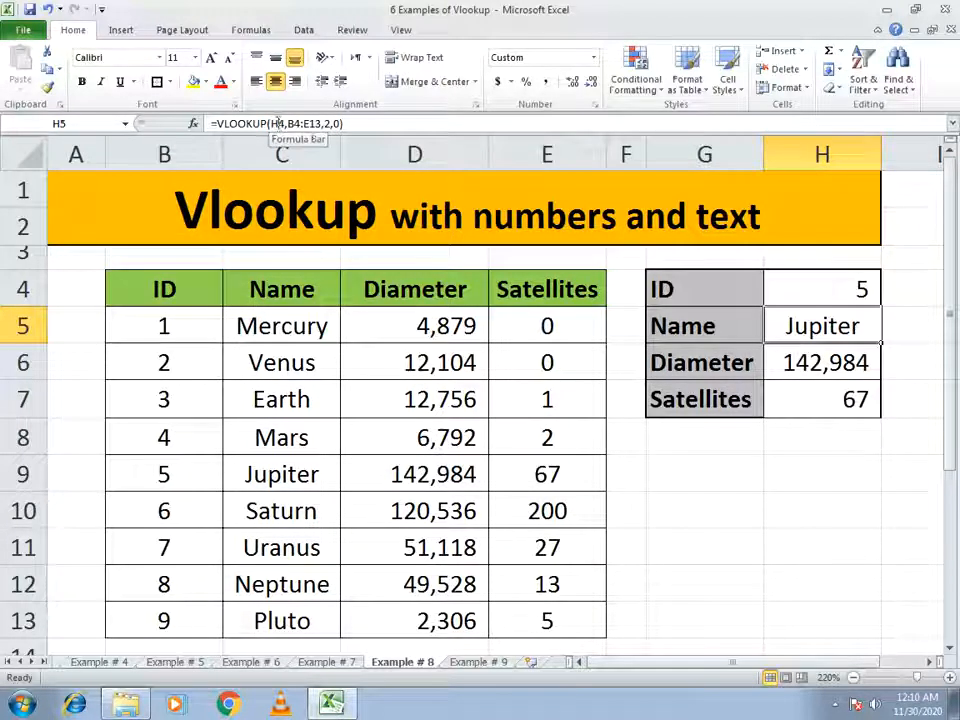
pyautogui.click(825, 368)
pyautogui.click(820, 408)
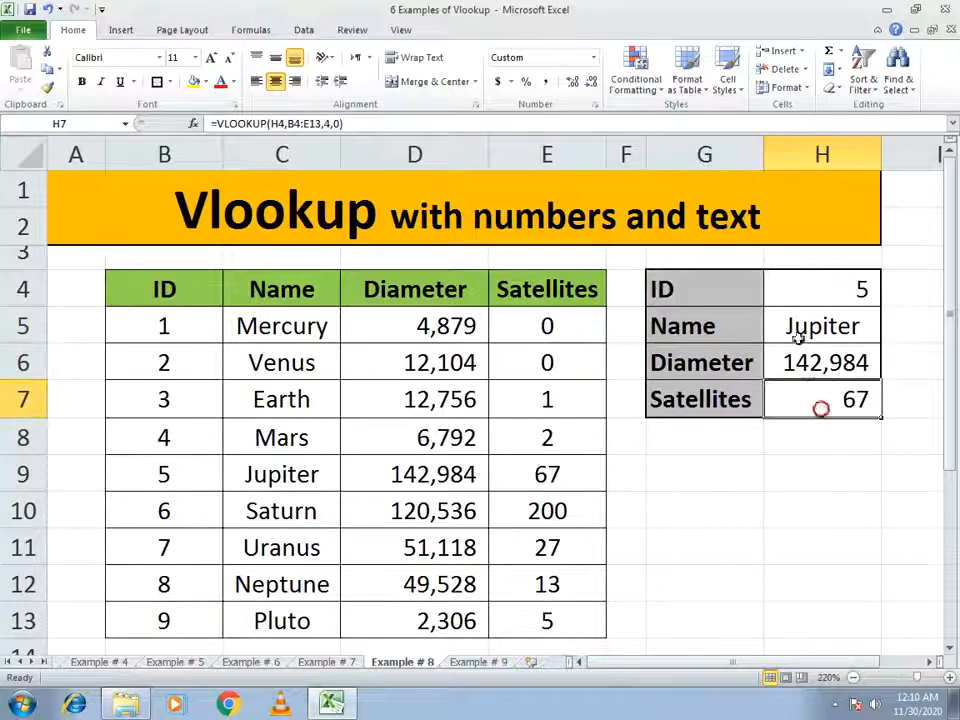
pyautogui.click(797, 332)
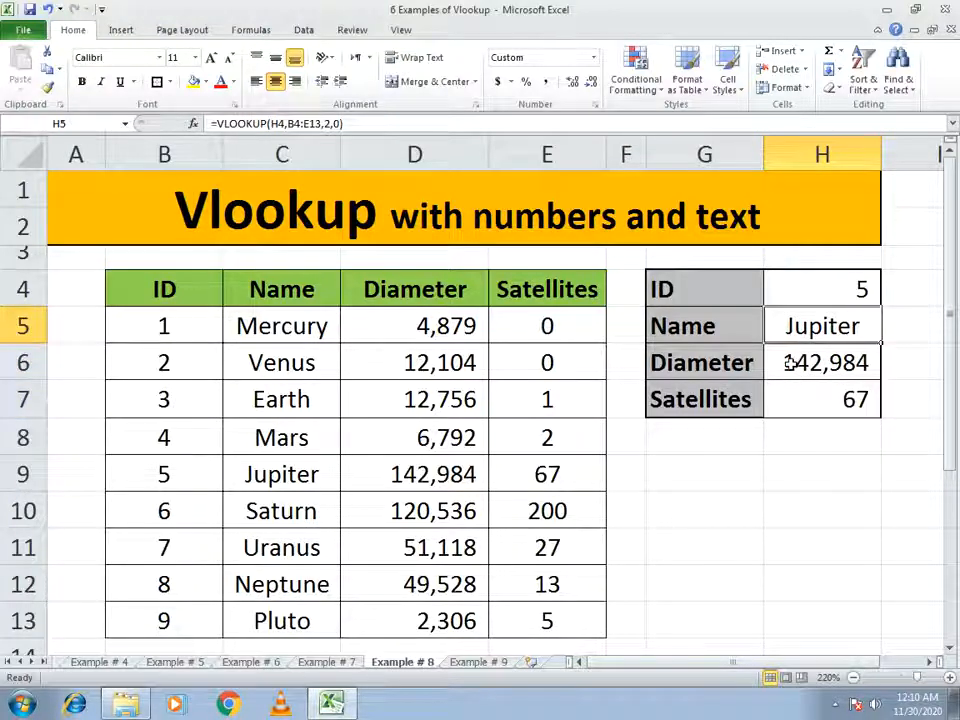
pyautogui.click(792, 369)
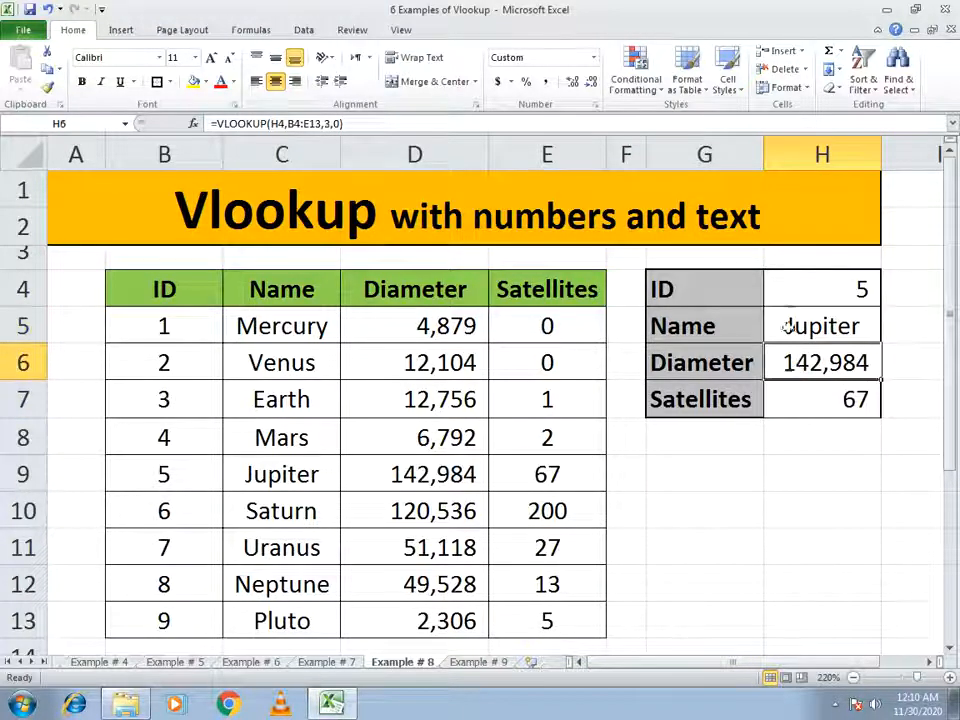
# Step: On the Example # 9 sheet, enter =VLOOKUP(E5,B4:C10,2,0) in Amount cell F5 to look up the amount by date
pyautogui.click(491, 663)
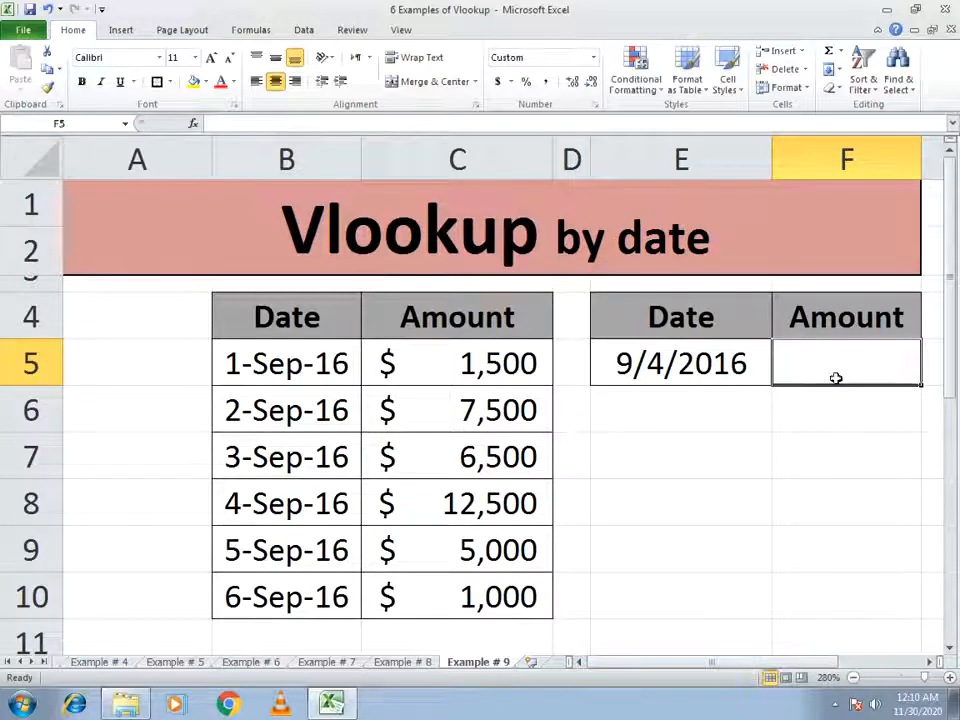
pyautogui.write('=vlookup')
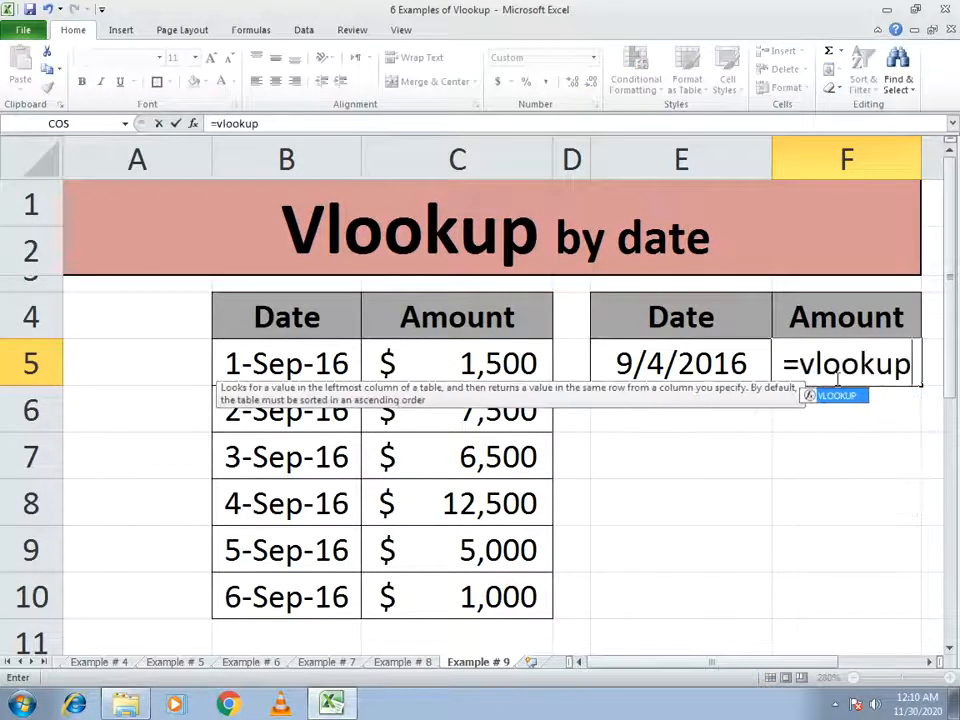
pyautogui.write('(')
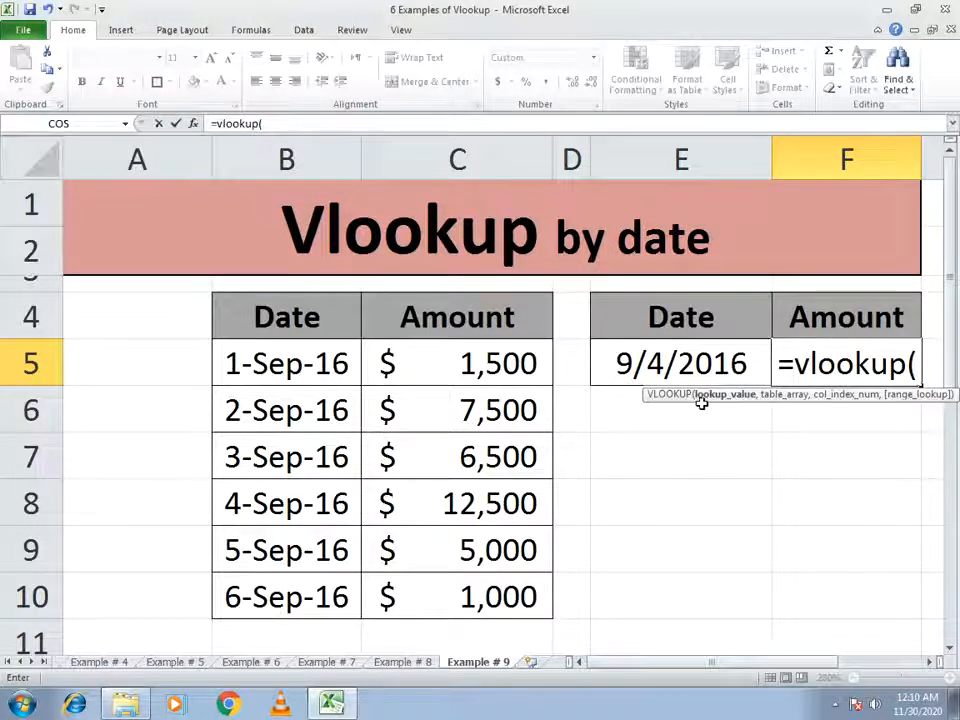
pyautogui.click(605, 360)
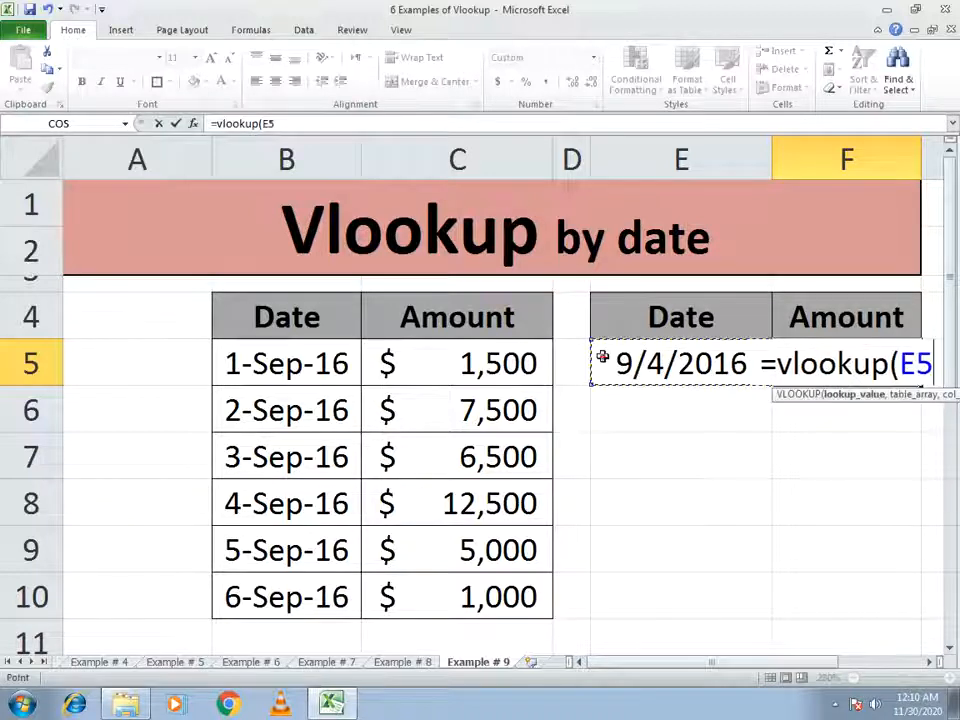
pyautogui.write(',')
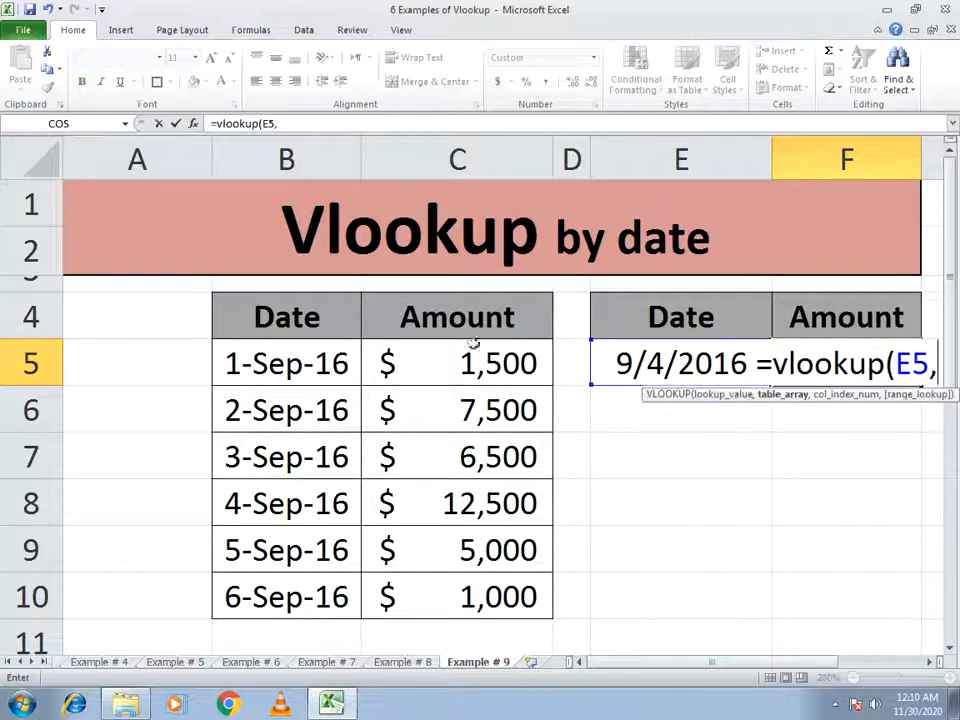
pyautogui.moveTo(289, 315); pyautogui.dragTo(435, 600)
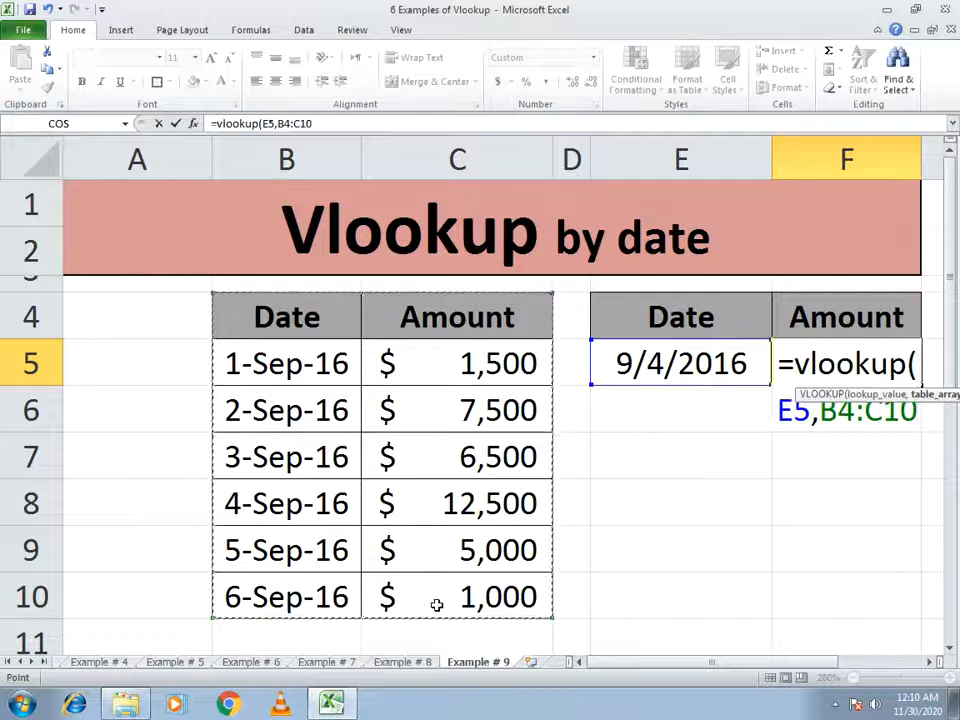
pyautogui.write(',')
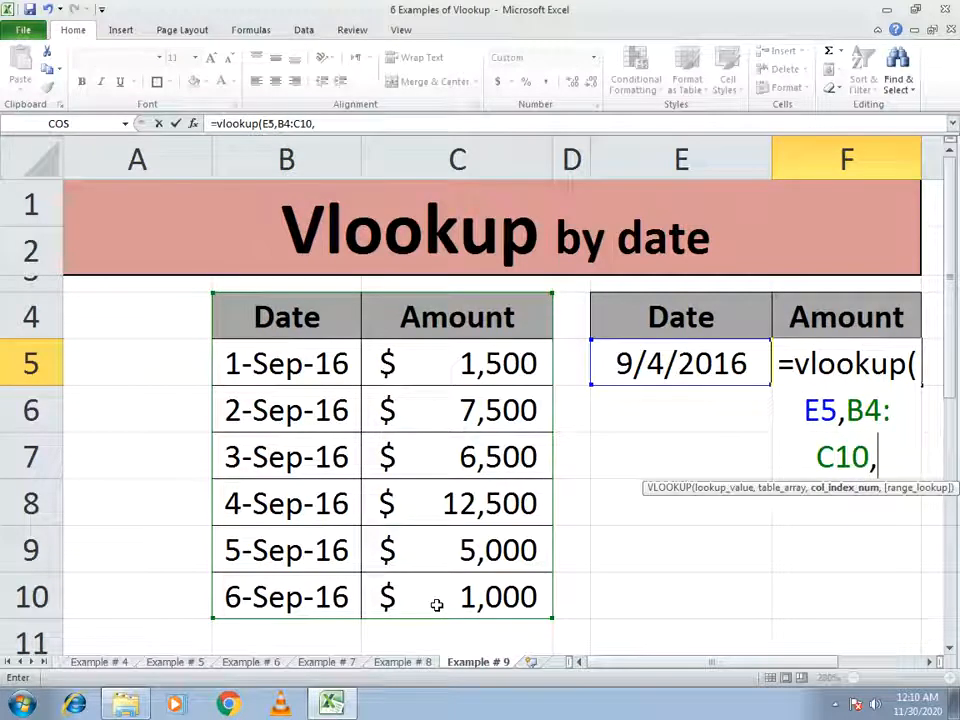
pyautogui.write('2')
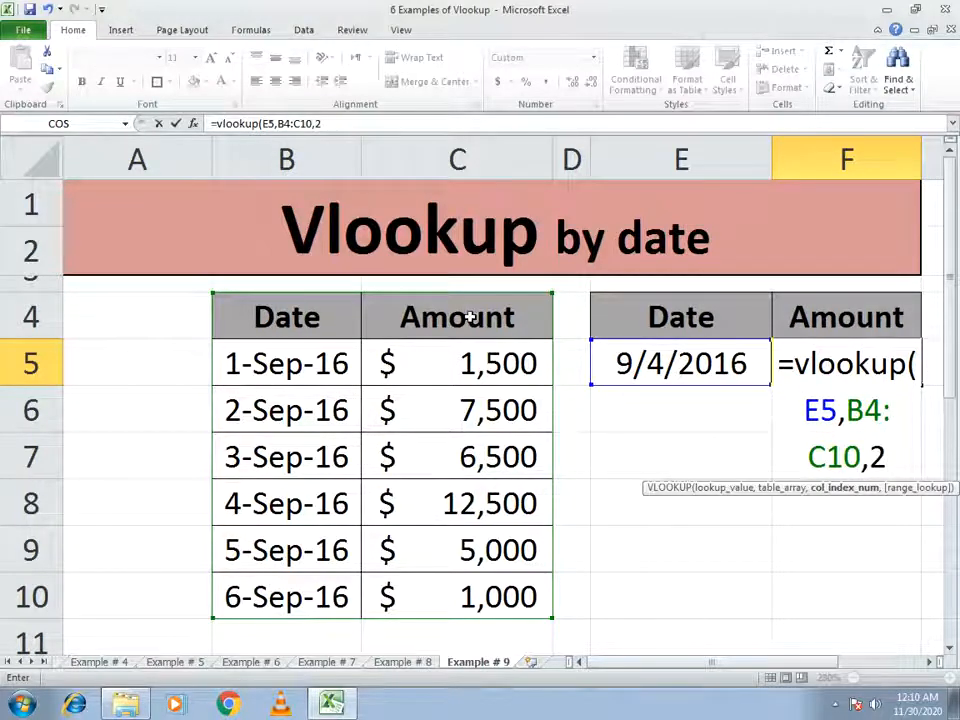
pyautogui.write(',0')
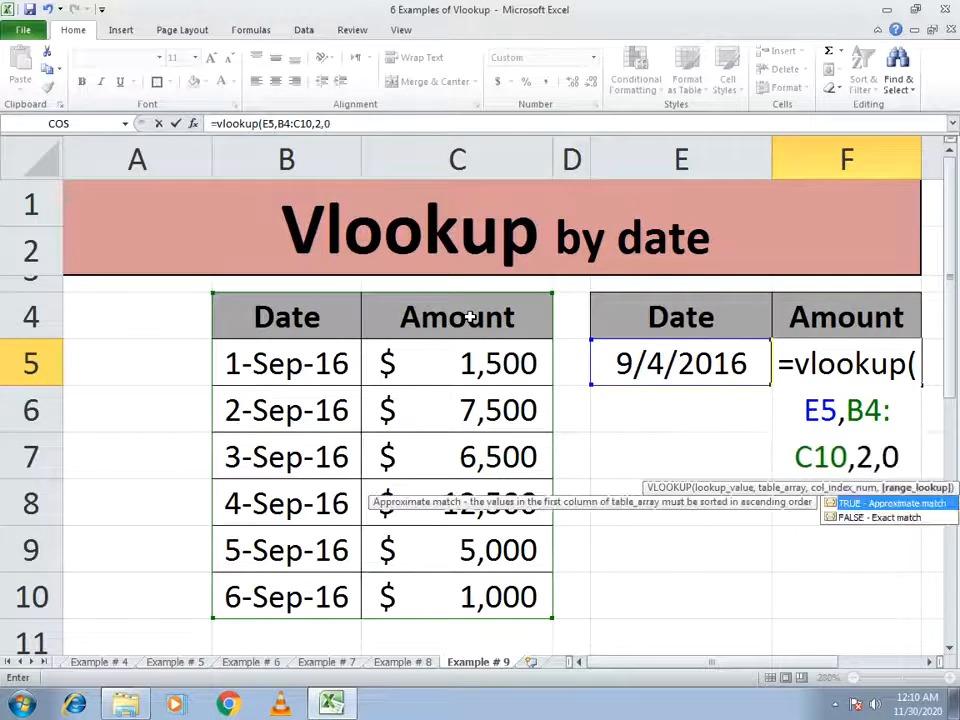
pyautogui.write(')')
pyautogui.press('Return')
pyautogui.press('Up')
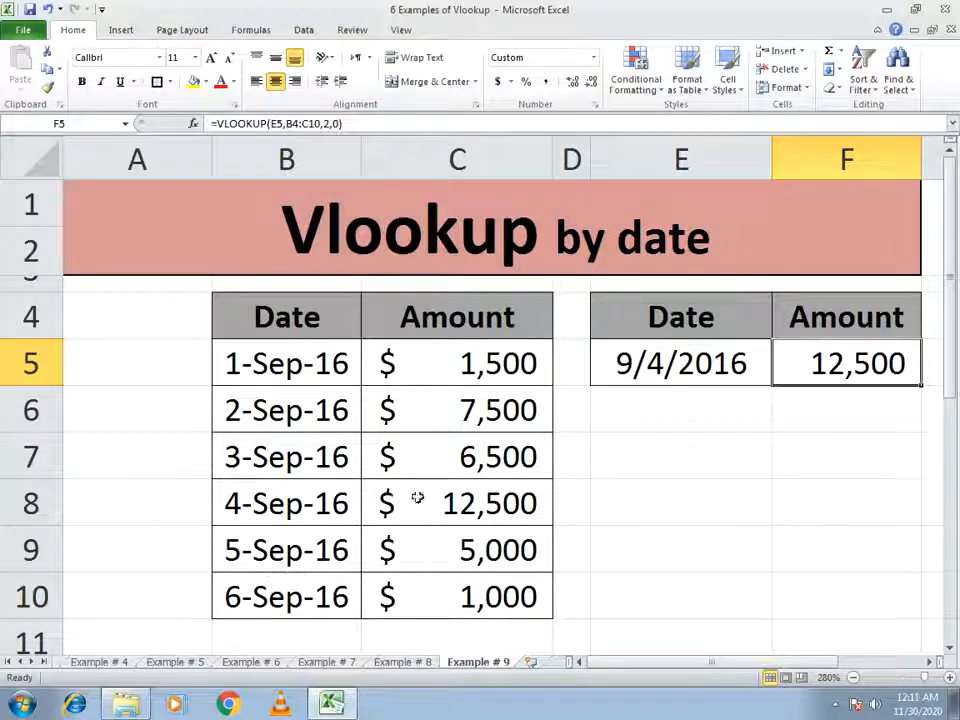
# Step: Test the amount lookup by changing the lookup date in cell E5 to 9/3/2016
pyautogui.click(700, 364)
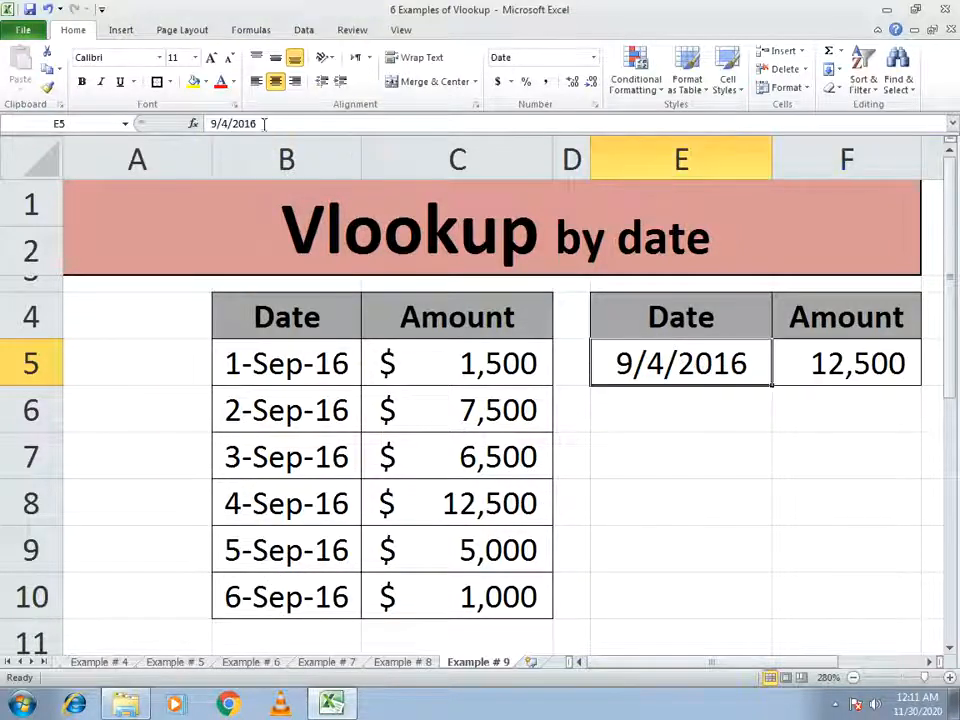
pyautogui.click(269, 122)
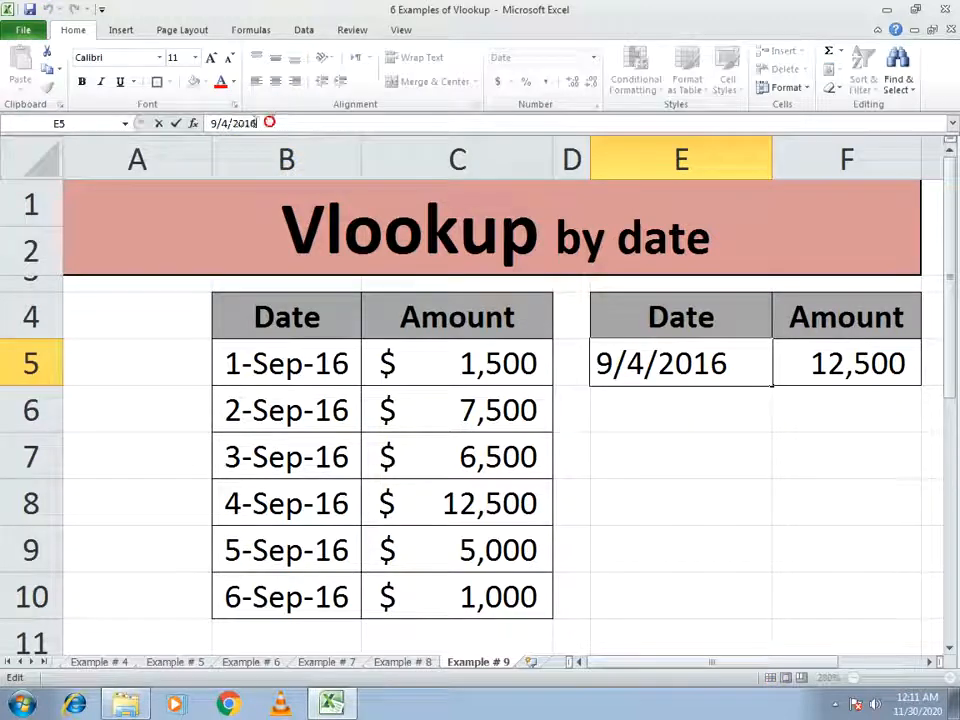
pyautogui.press('BackSpace')
pyautogui.press('BackSpace')
pyautogui.press('BackSpace')
pyautogui.press('BackSpace')
pyautogui.press('BackSpace')
pyautogui.press('BackSpace')
pyautogui.press('BackSpace')
pyautogui.press('BackSpace')
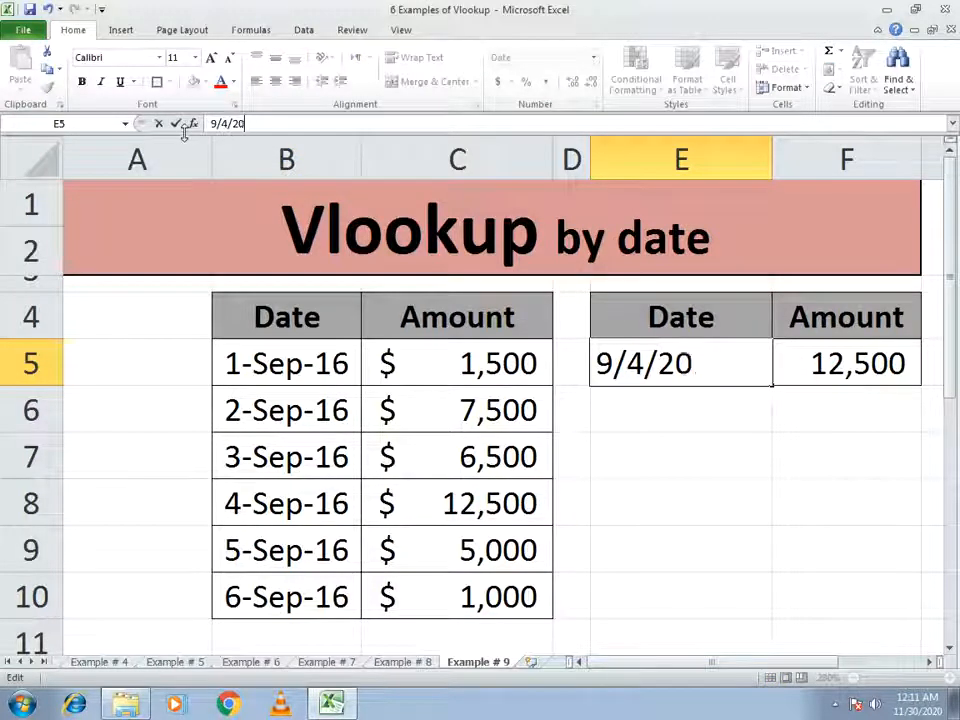
pyautogui.write('9/')
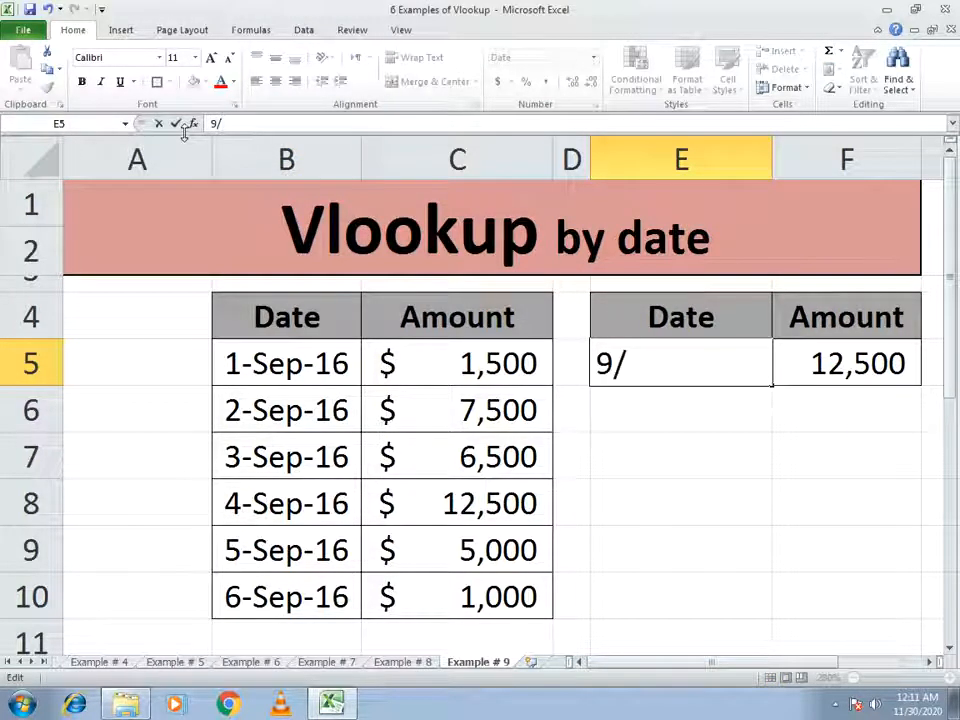
pyautogui.write('3/2016')
pyautogui.press('Return')
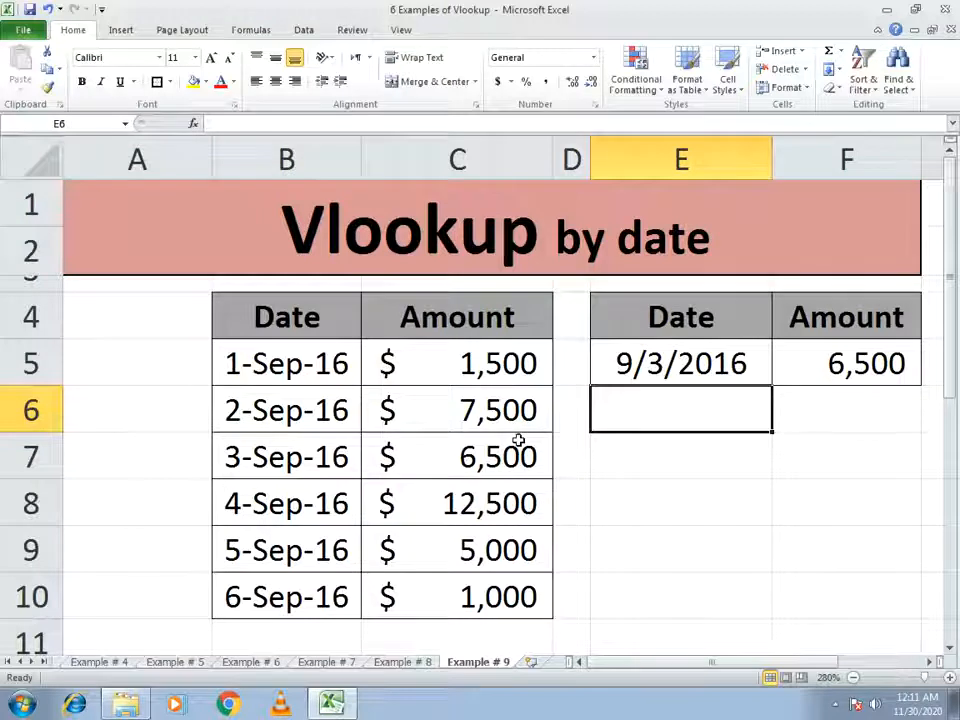
# Step: Set the lookup date in cell E5 to 9/1/2016 to test the amount lookup with the table's first date
pyautogui.click(617, 364)
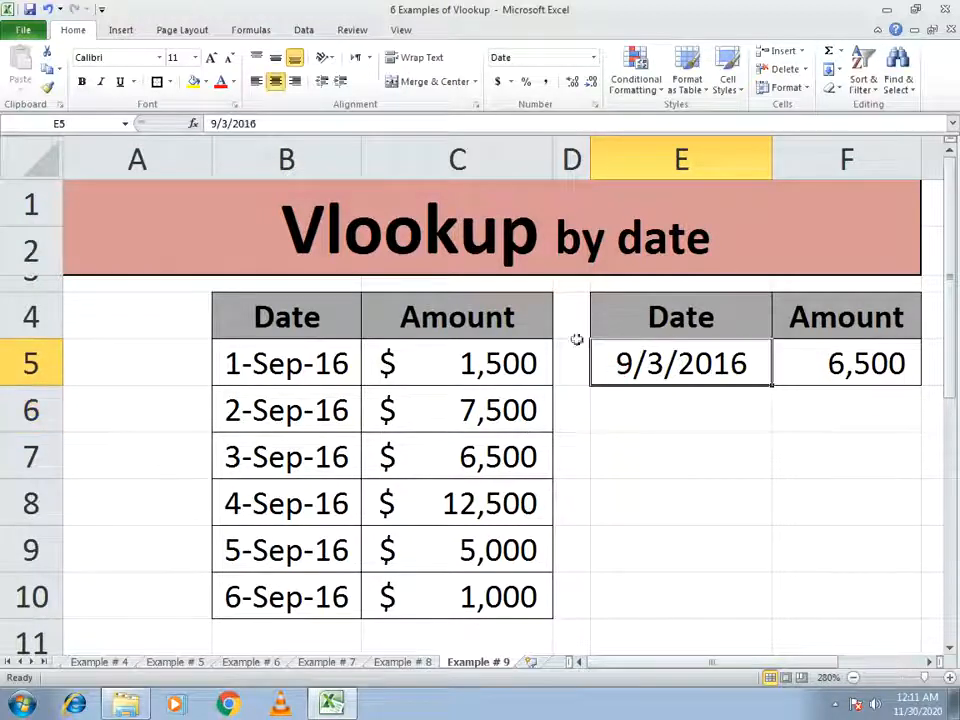
pyautogui.click(256, 81)
pyautogui.moveTo(256, 123); pyautogui.dragTo(210, 122)
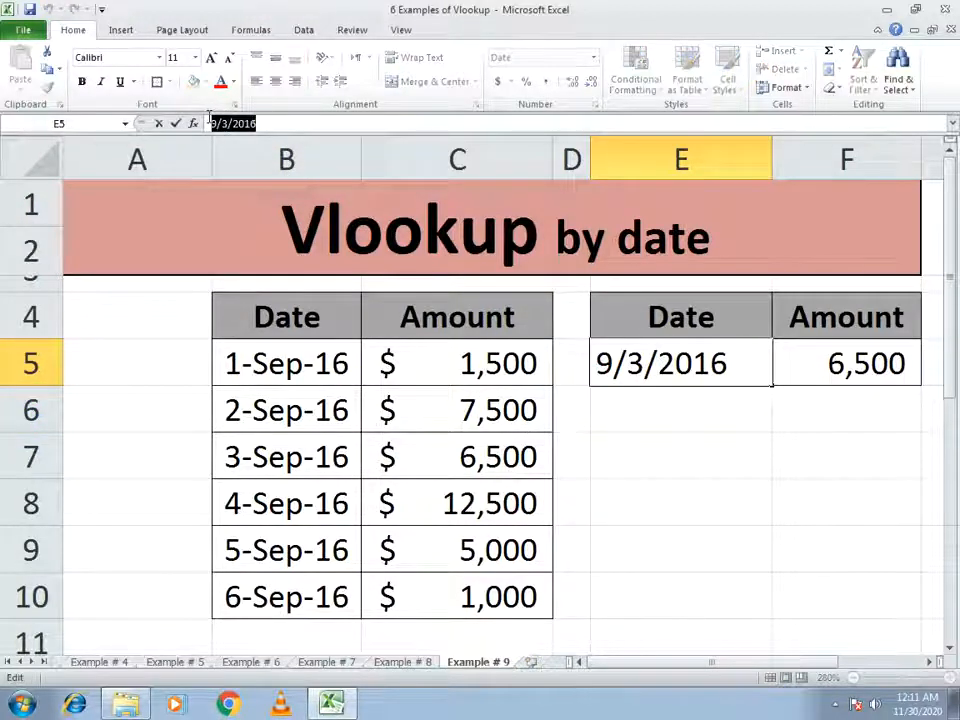
pyautogui.write('9/1/2016')
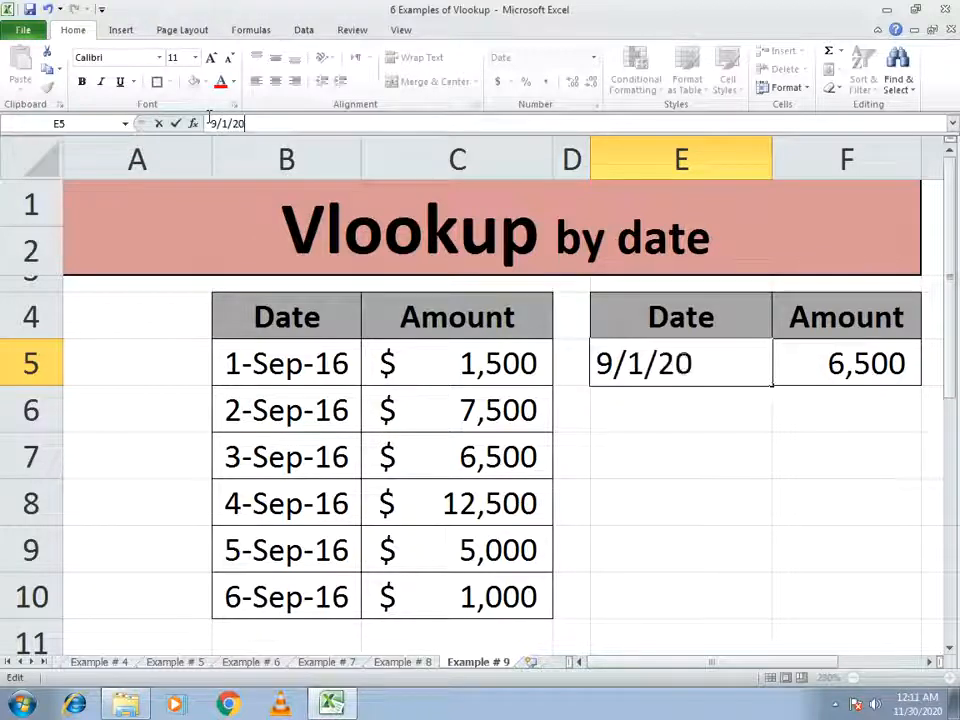
pyautogui.press('Return')
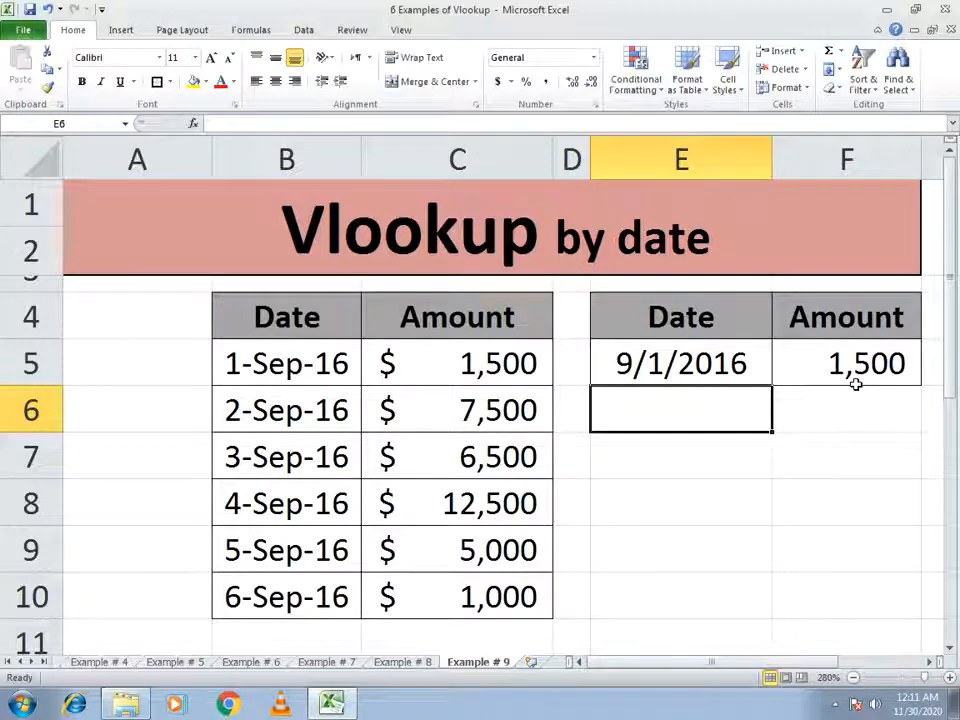
pyautogui.click(621, 364)
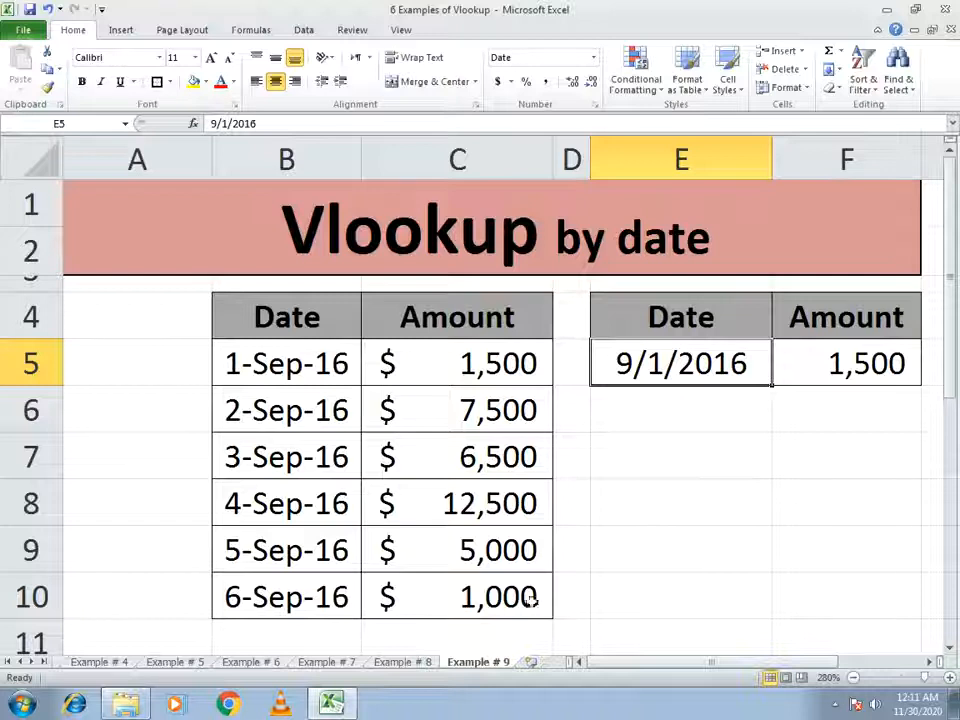
# Step: Review the earlier VLOOKUP example sheets from Example # 8 back to Example # 1, ending on the tax rate sheet Example # 1
pyautogui.click(402, 664)
pyautogui.click(326, 664)
pyautogui.click(251, 664)
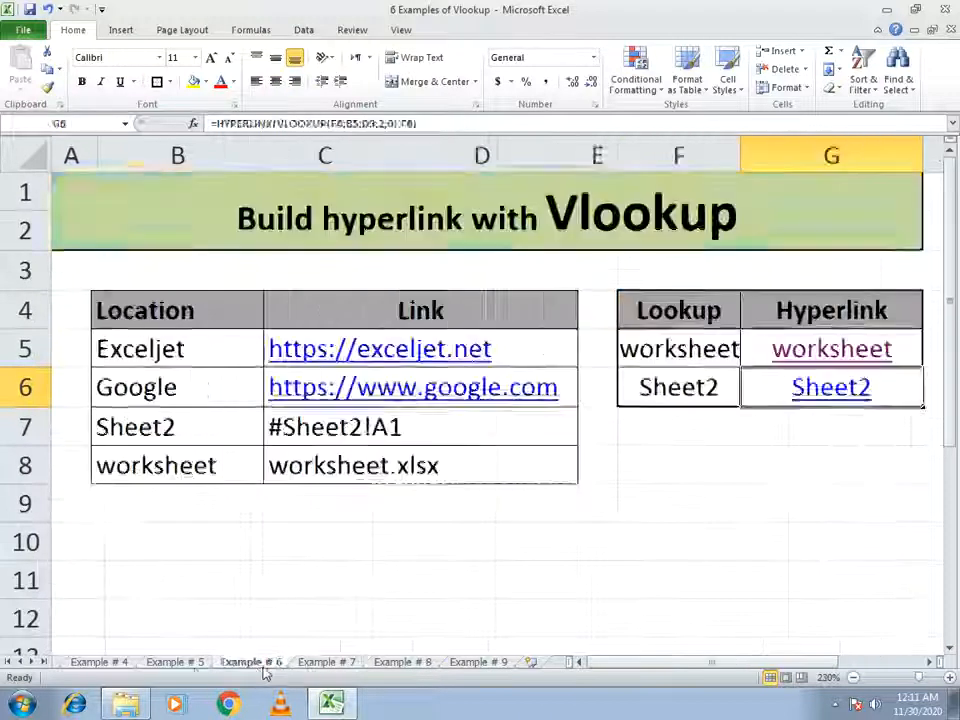
pyautogui.click(190, 664)
pyautogui.click(98, 662)
pyautogui.click(18, 662)
pyautogui.click(18, 662)
pyautogui.click(18, 662)
pyautogui.click(64, 664)
pyautogui.click(154, 664)
pyautogui.click(105, 664)
pyautogui.click(168, 662)
pyautogui.click(246, 663)
pyautogui.click(306, 664)
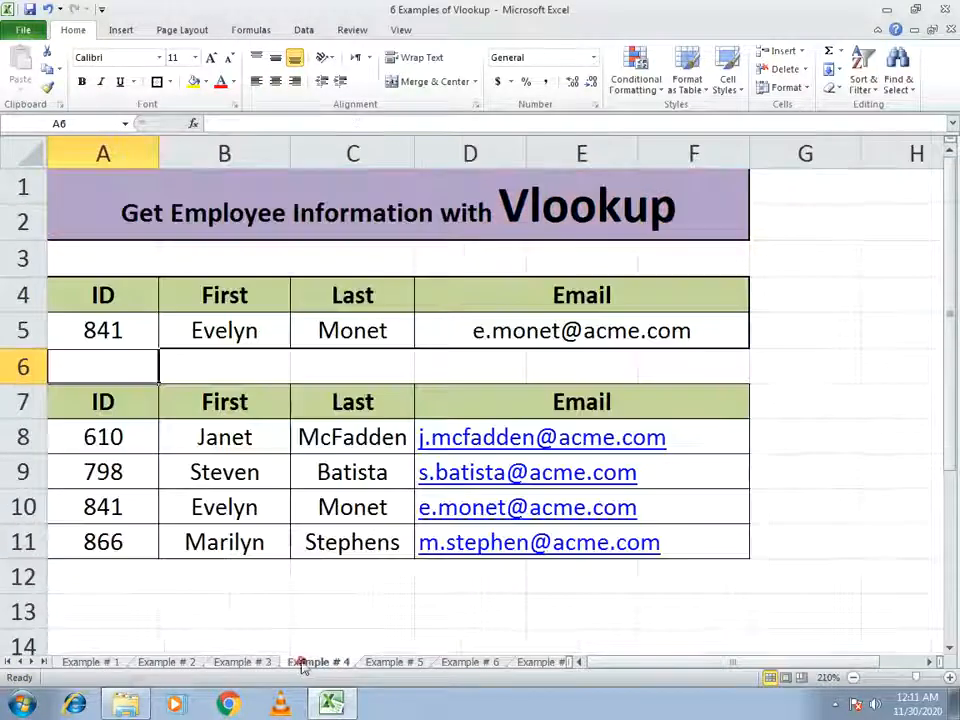
pyautogui.click(93, 664)
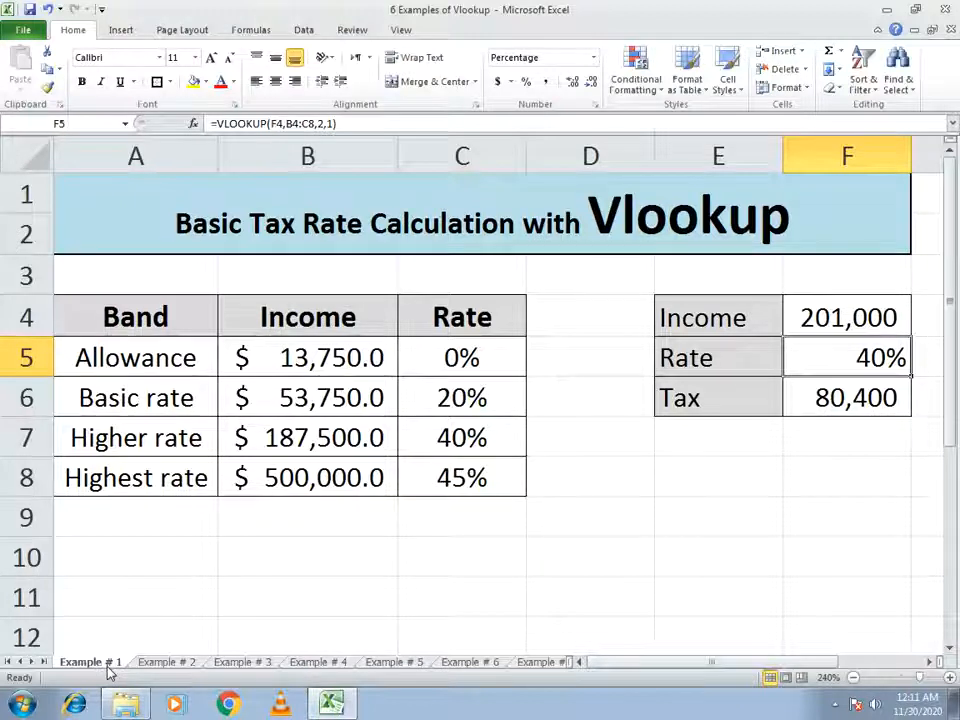
pyautogui.click(160, 664)
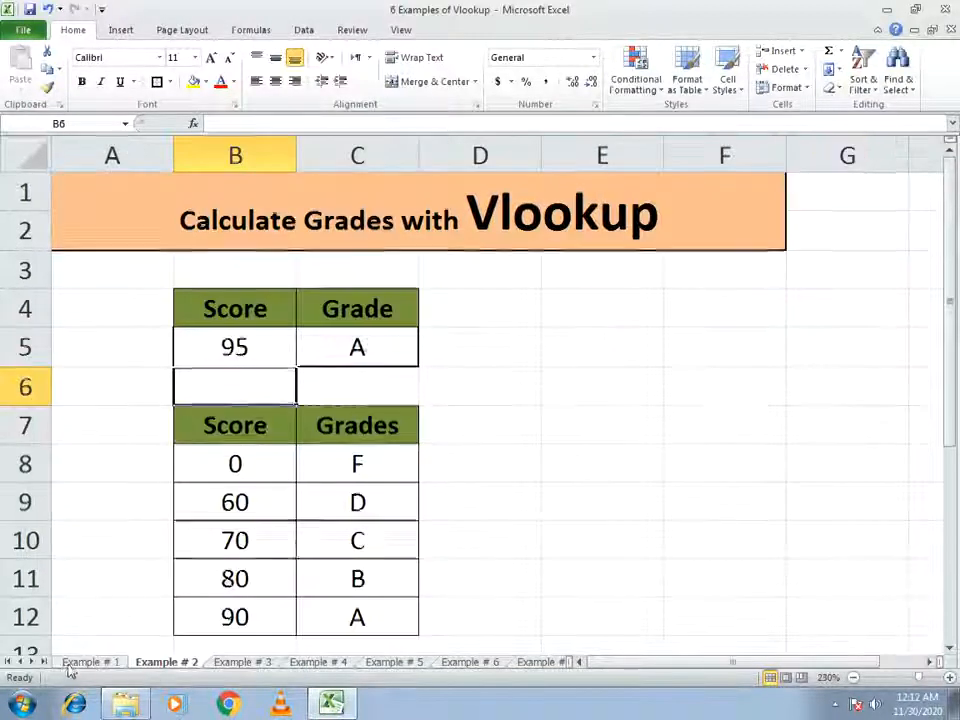
pyautogui.click(70, 666)
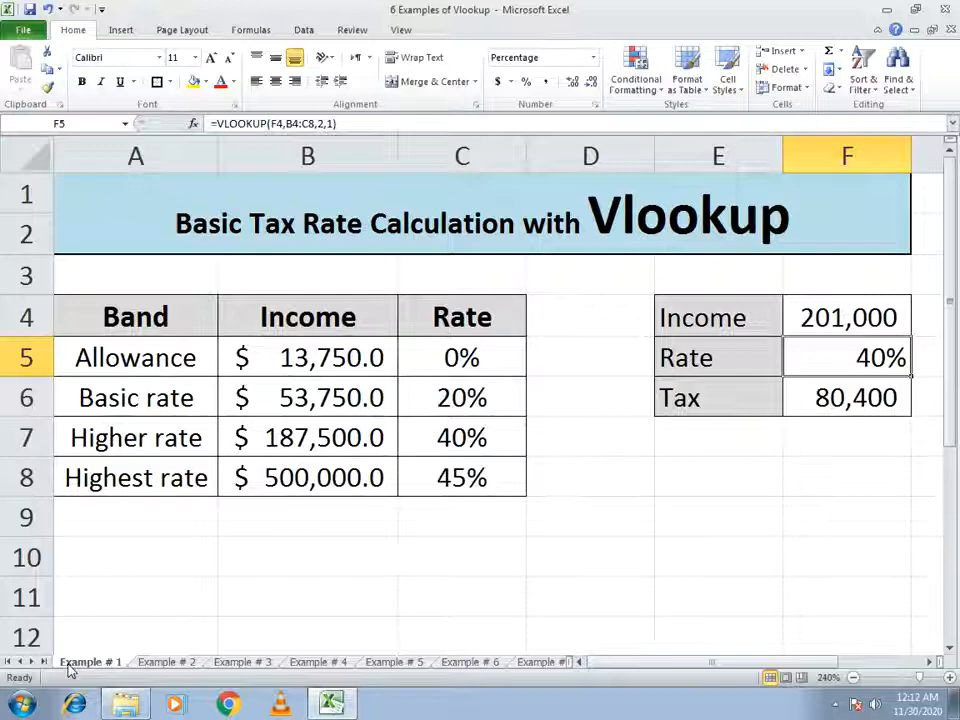